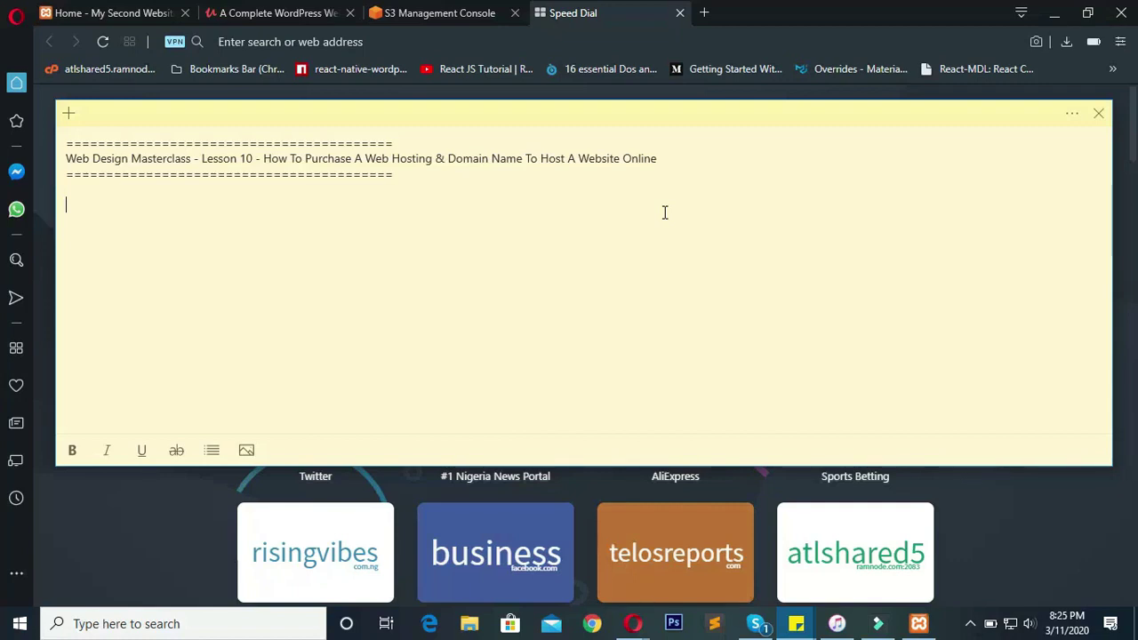
# Step: Add the lines "A website = Car" and "Your Web Hosting = The Parking Space" below the lesson title in the note
pyautogui.write('A website = Car')
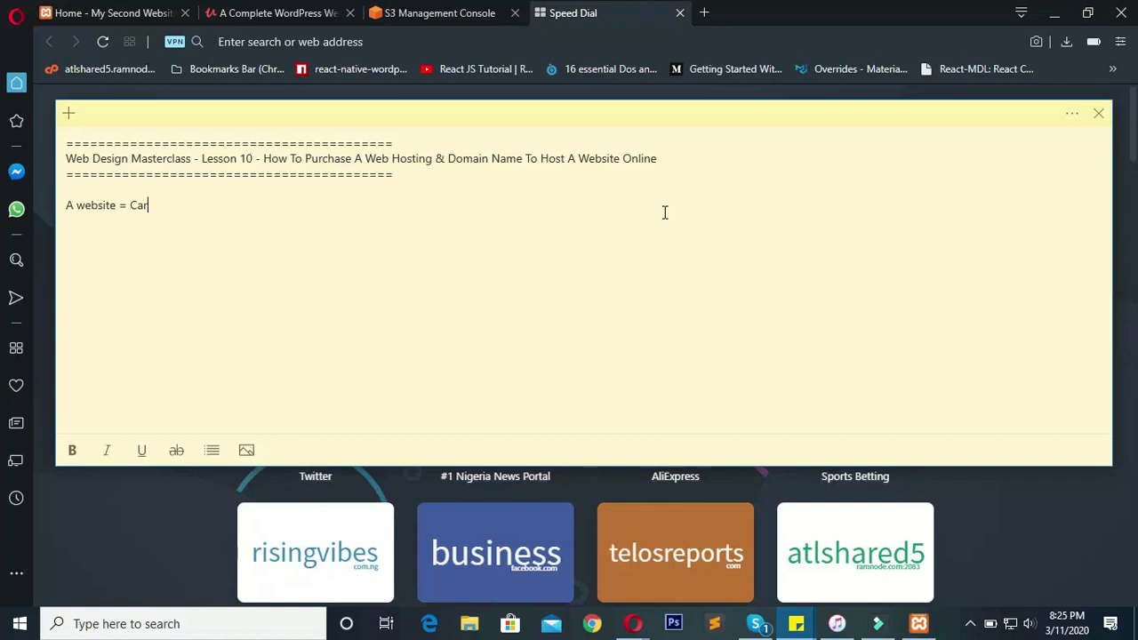
pyautogui.press('Return')
pyautogui.write('Y')
pyautogui.press('BackSpace')
pyautogui.write('You')
pyautogui.press('BackSpace')
pyautogui.write('ur Web')
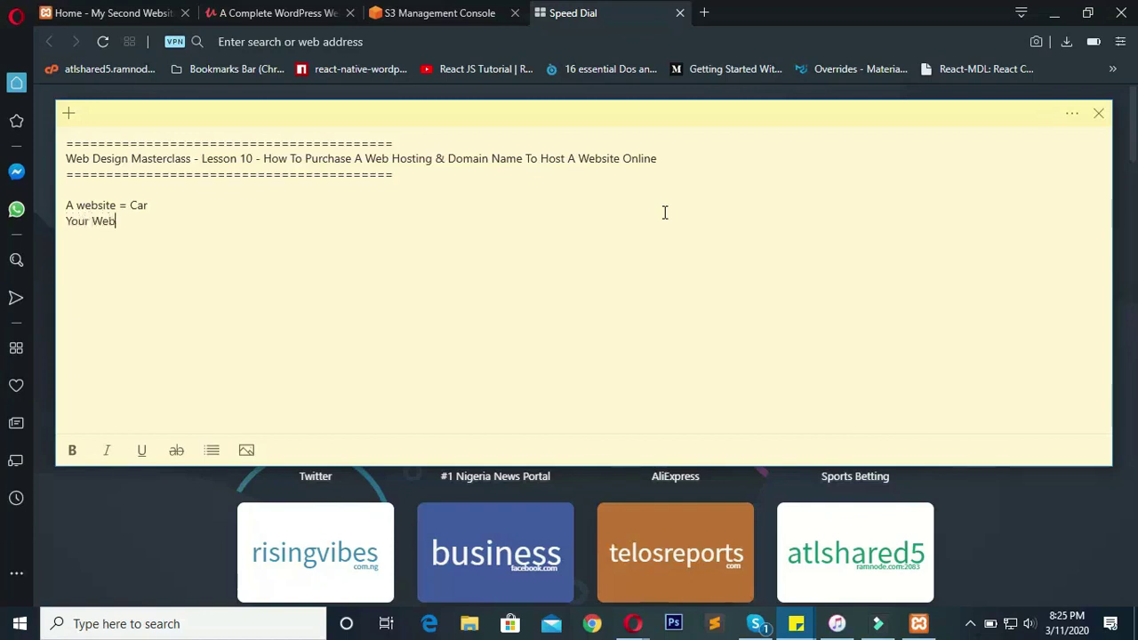
pyautogui.write(' Hosting = The P')
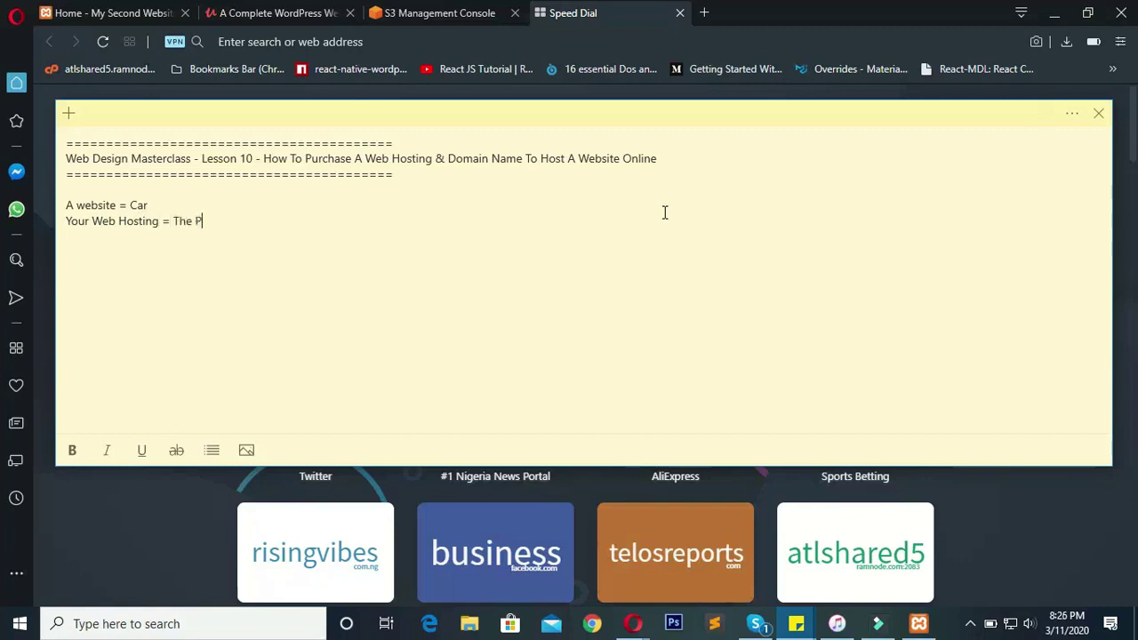
pyautogui.write('arking Space')
# Step: Add the line "The Domain Name = How you identify your car" below the web hosting line
pyautogui.click(184, 204)
pyautogui.moveTo(282, 222); pyautogui.dragTo(76, 233)
pyautogui.click(305, 213)
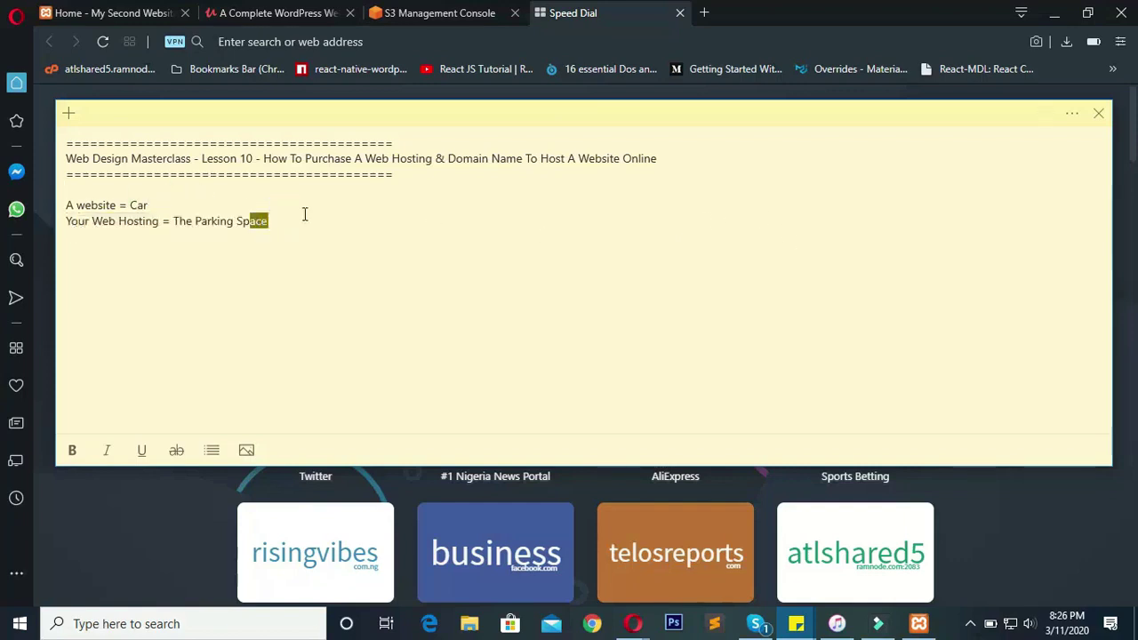
pyautogui.click(312, 220)
pyautogui.press('Return')
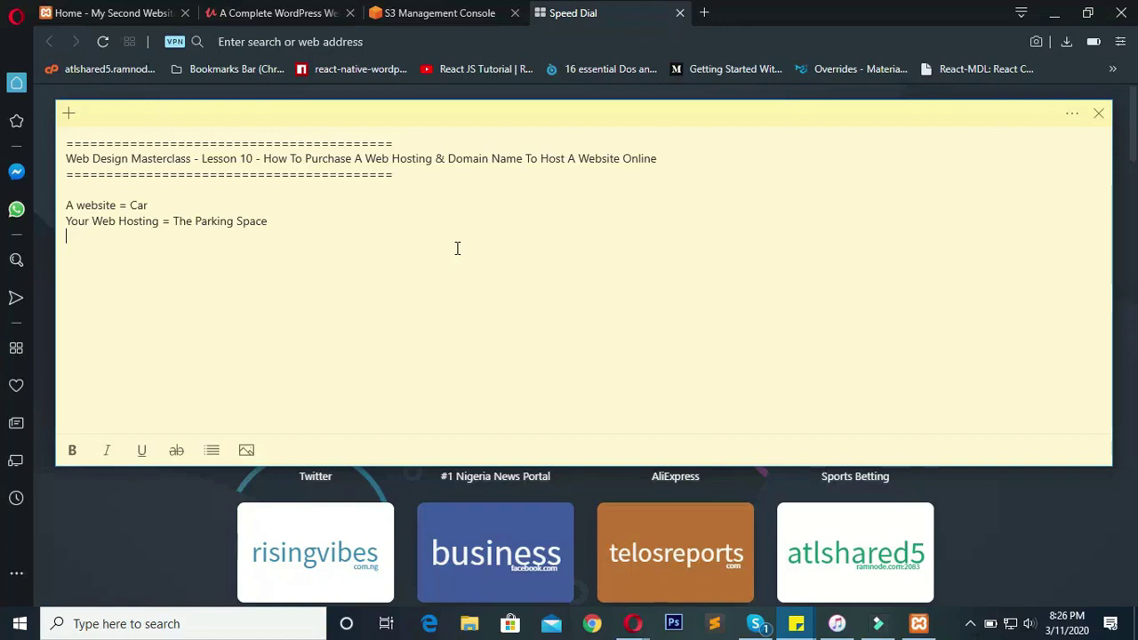
pyautogui.write('The Domain Name =')
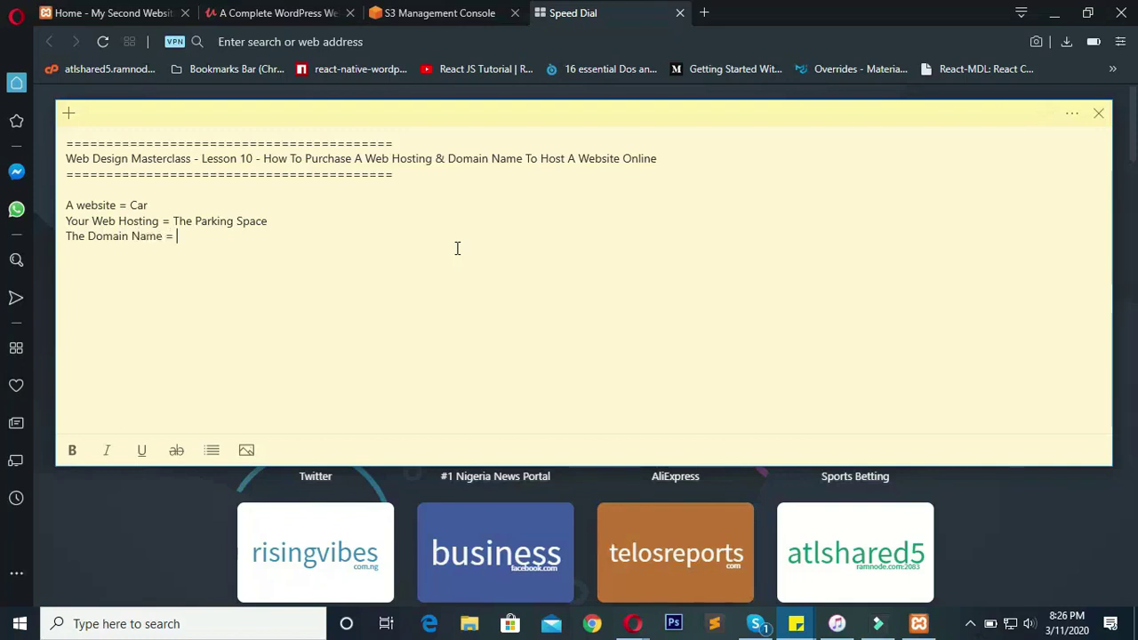
pyautogui.write(' How you identify your car')
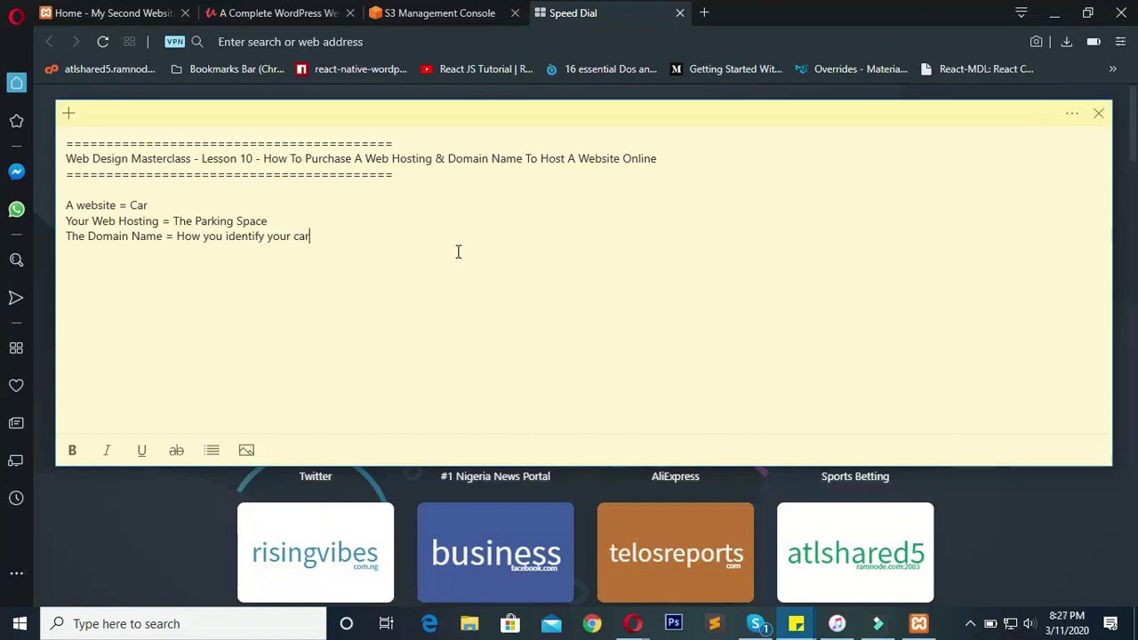
pyautogui.click(177, 197)
pyautogui.click(167, 219)
pyautogui.click(283, 217)
pyautogui.click(336, 236)
pyautogui.press('Return')
pyautogui.press('Return')
pyautogui.write('Doamin')
pyautogui.press('BackSpace')
pyautogui.press('BackSpace')
pyautogui.press('BackSpace')
pyautogui.press('BackSpace')
pyautogui.press('BackSpace')
pyautogui.write('main Name = Web Address ')
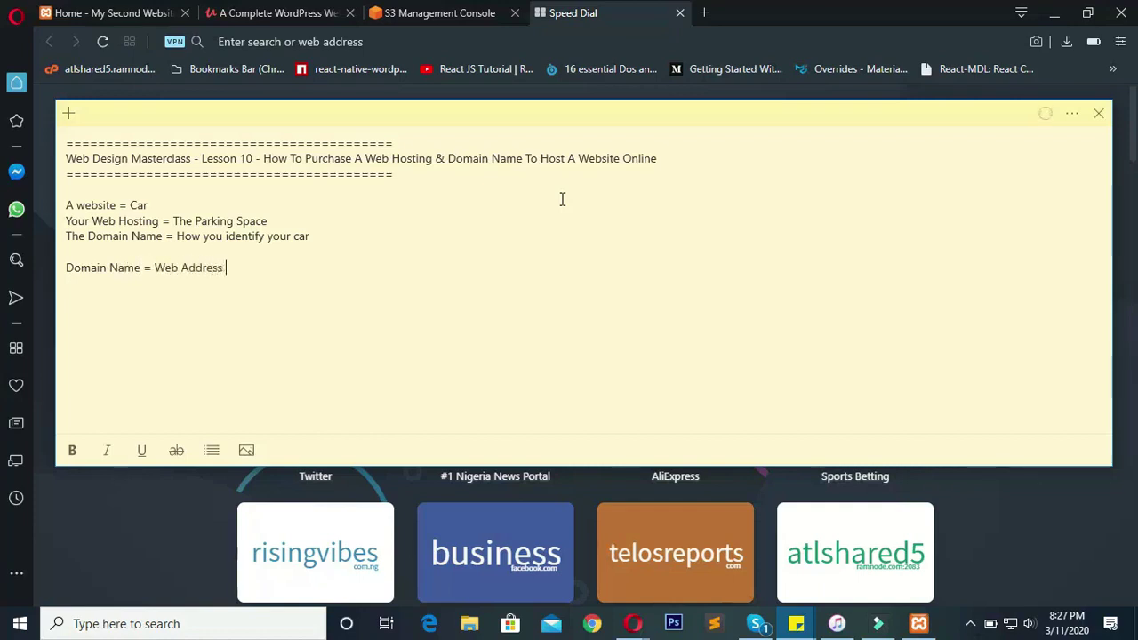
pyautogui.write('(www.google.com)')
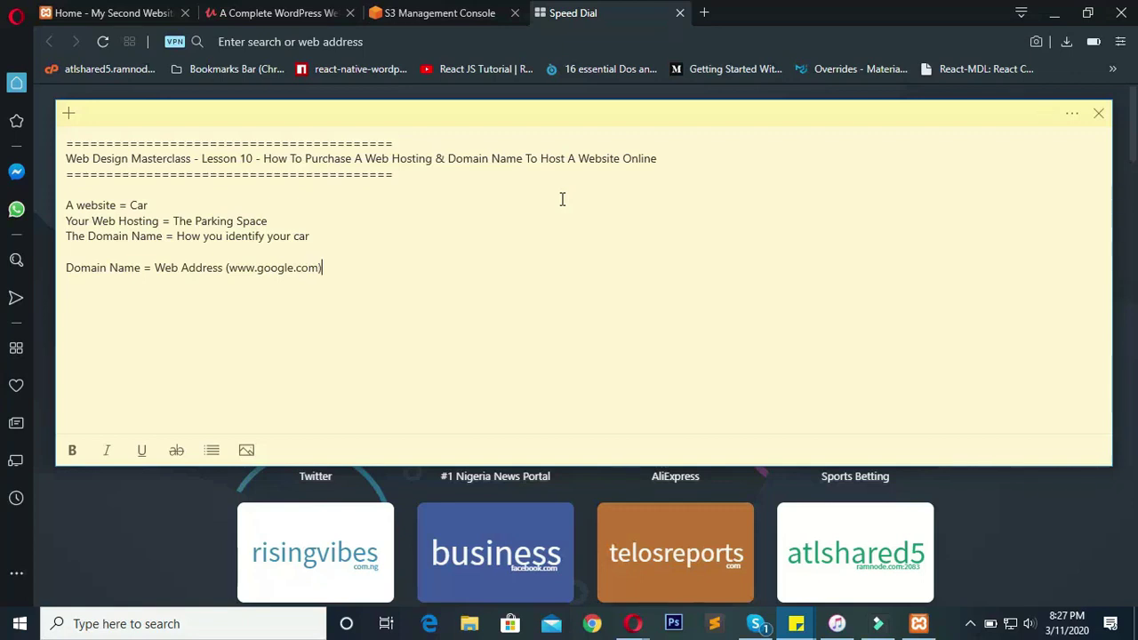
# Step: List facebook.com, yahoo.com, alibaba.com and jumia.com.ng on separate lines as further domain name examples
pyautogui.press('Return')
pyautogui.write('facebook.com')
pyautogui.press('Return')
pyautogui.write('yahoo.com')
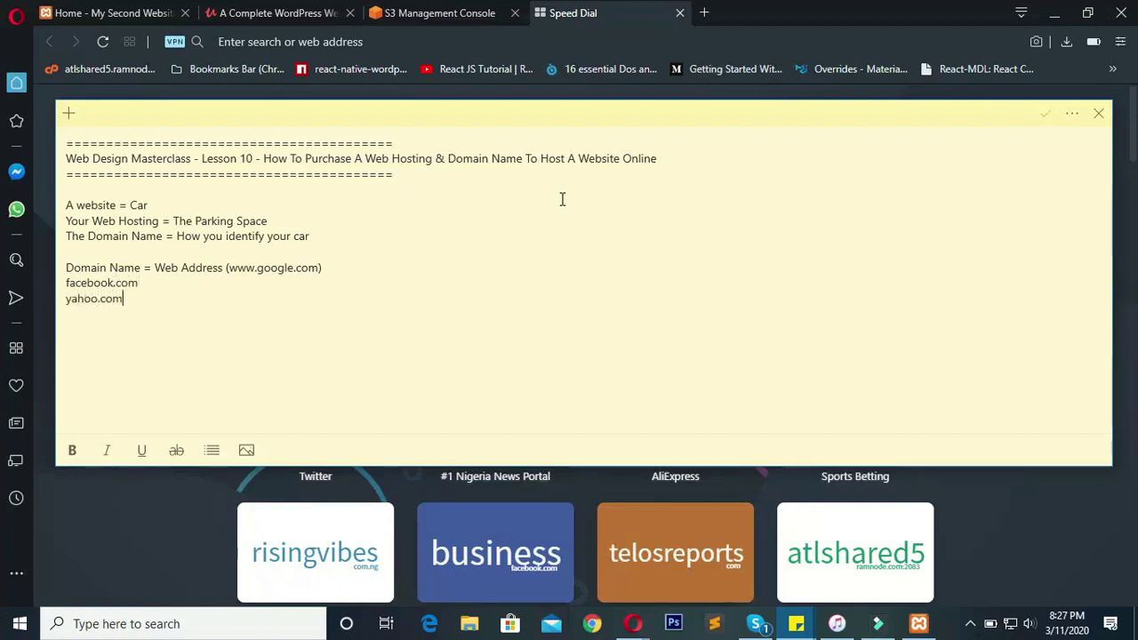
pyautogui.press('Return')
pyautogui.write('alibaba.com')
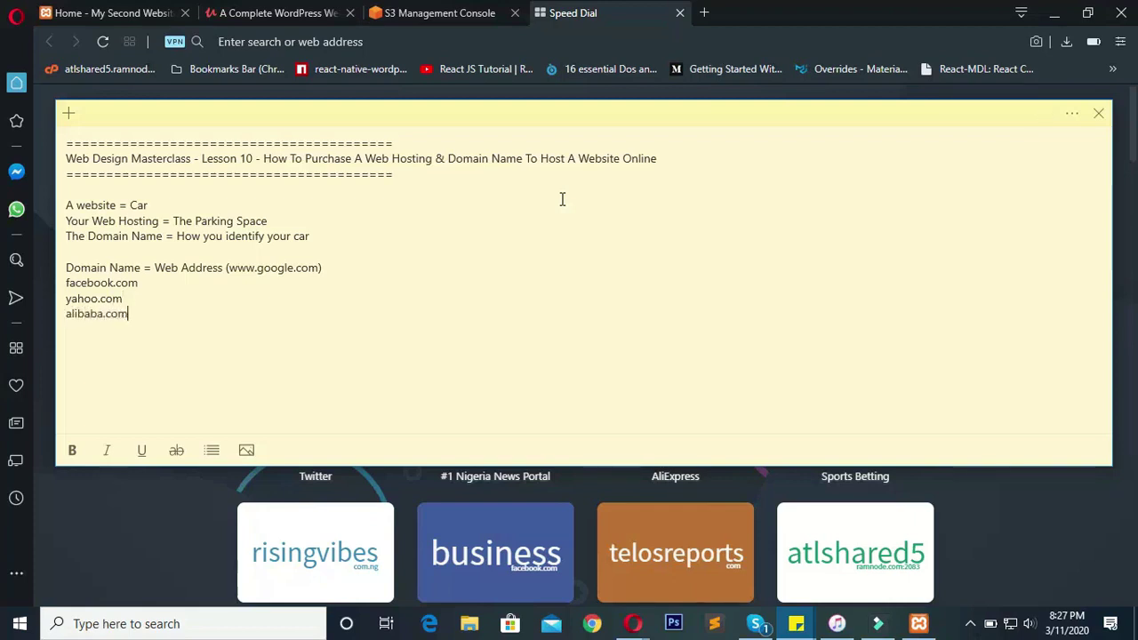
pyautogui.press('Return')
pyautogui.write('jumia.com.ng')
pyautogui.press('Return')
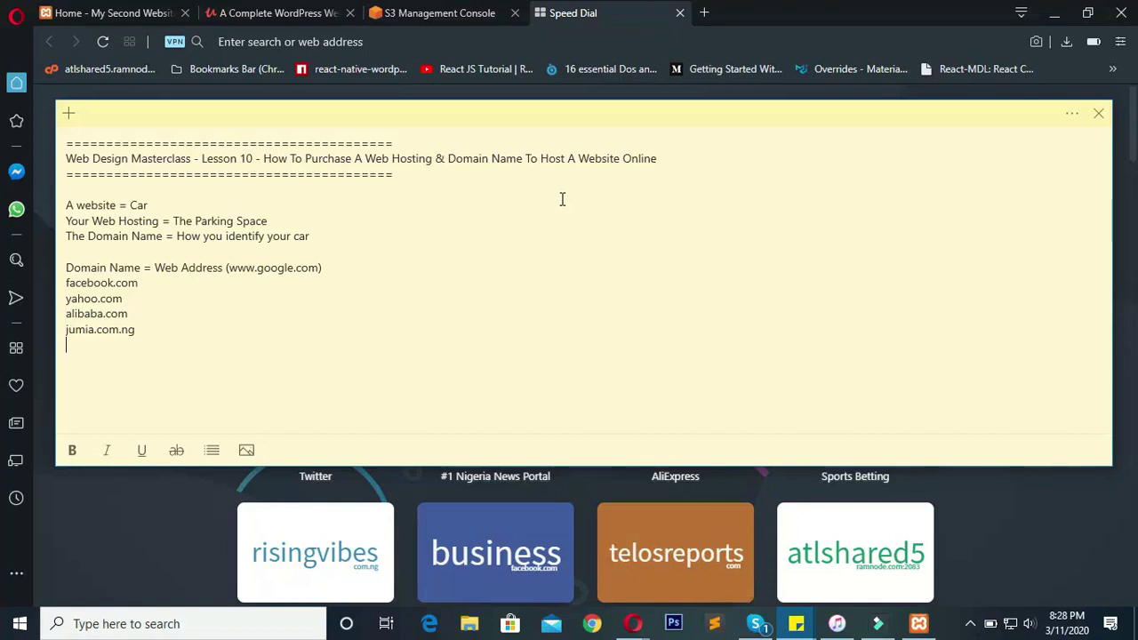
# Step: Enlarge the note downwards and add a separator line of equals signs below the domain examples, as long as the title's separators
pyautogui.click(236, 384)
pyautogui.press('Return')
pyautogui.moveTo(558, 464); pyautogui.dragTo(558, 540)
pyautogui.click(229, 428)
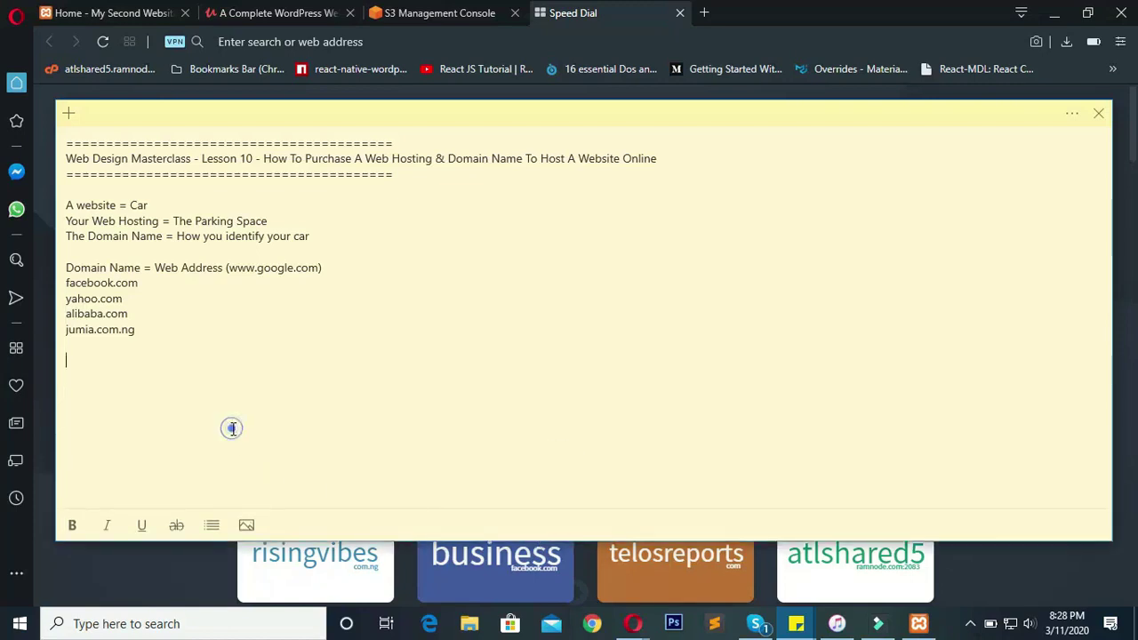
pyautogui.write('================================')
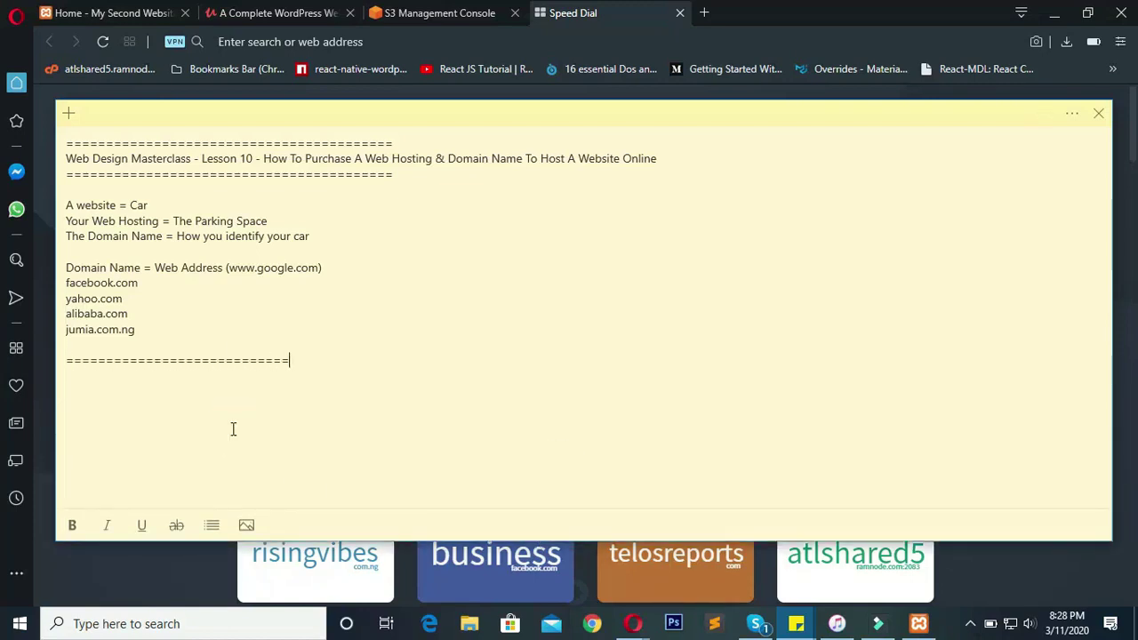
pyautogui.write('======================')
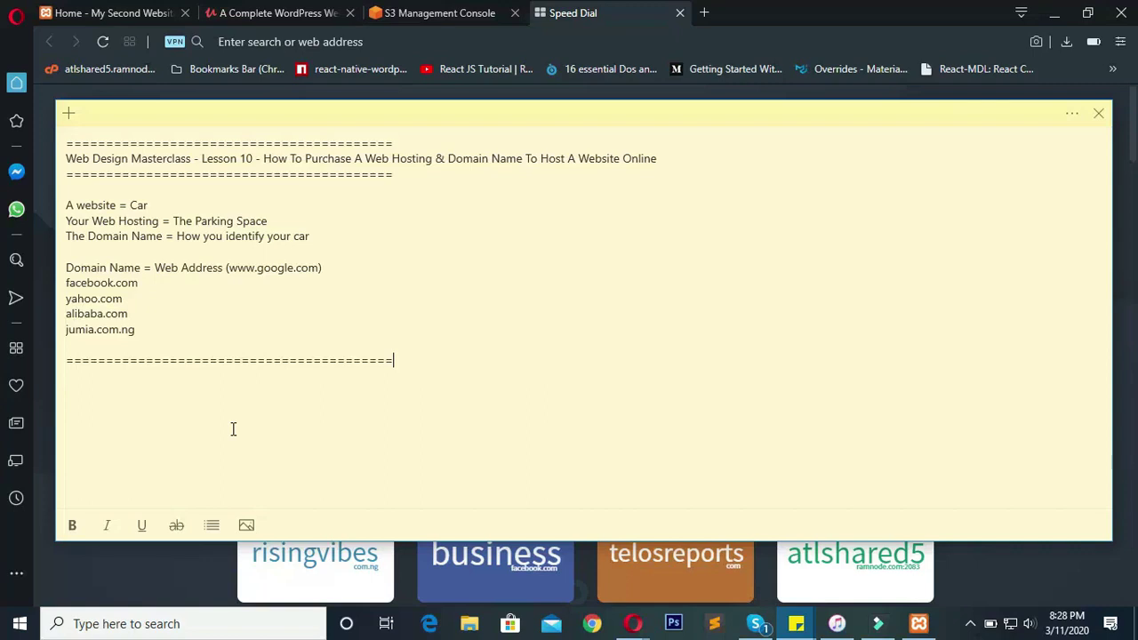
# Step: Leave a blank line below the separator and list NameCheap, HostGator, BlueHost and GoDaddy on separate lines
pyautogui.press('Return')
pyautogui.press('Return')
pyautogui.write('NameCheap')
pyautogui.press('Return')
pyautogui.write('HostGator')
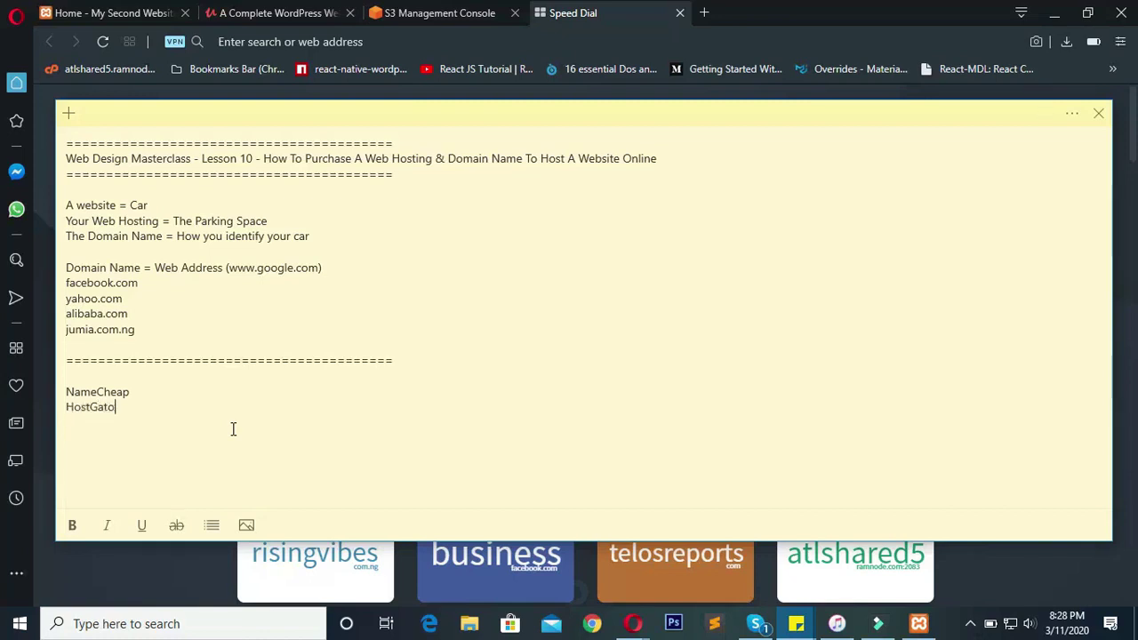
pyautogui.press('Return')
pyautogui.write('BlueHost')
pyautogui.press('Return')
pyautogui.write('Goo')
pyautogui.press('BackSpace')
pyautogui.write('Day')
pyautogui.press('BackSpace')
pyautogui.write('ddy')
# Step: Highlight the list of hosting companies from NameCheap to GoDaddy
pyautogui.press('Up')
pyautogui.press('Up')
pyautogui.press('Up')
pyautogui.press('Up')
pyautogui.press('Down')
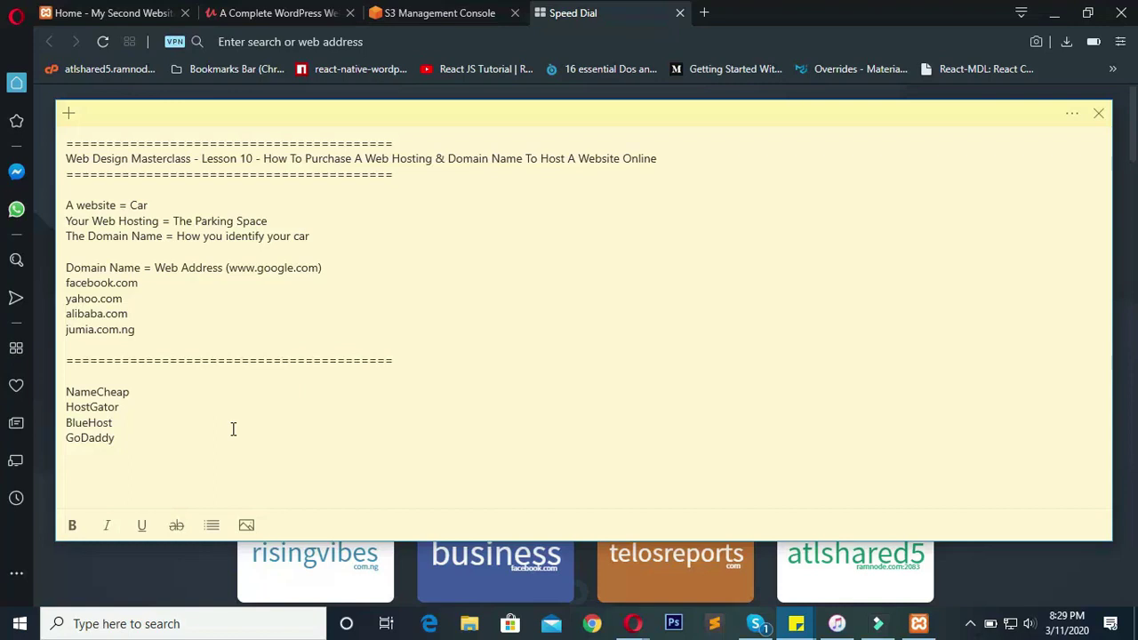
pyautogui.press('Down')
pyautogui.press('Down')
pyautogui.press('Down')
pyautogui.press('Up')
pyautogui.press('End')
pyautogui.press('Down')
pyautogui.hotkey('shift', 'Up')
pyautogui.hotkey('shift', 'Up')
pyautogui.hotkey('shift', 'Up')
pyautogui.hotkey('shift', 'Up')
pyautogui.hotkey('shift', 'Up')
pyautogui.hotkey('shift', 'Right')
pyautogui.hotkey('shift', 'Right')
pyautogui.hotkey('shift', 'Right')
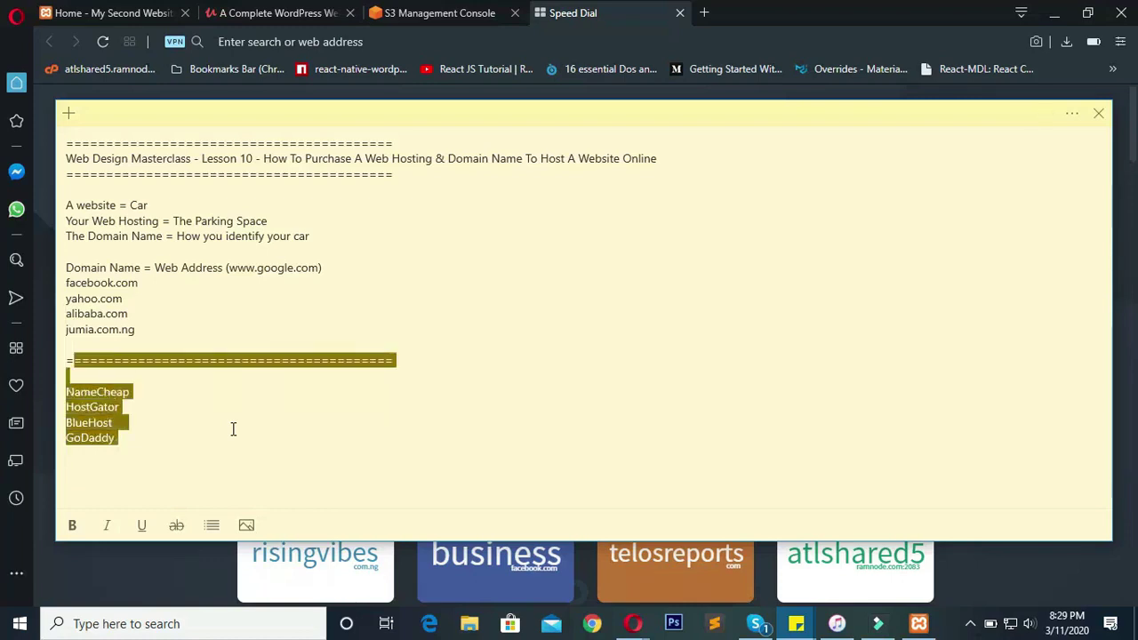
pyautogui.hotkey('shift', 'Right')
pyautogui.hotkey('shift', 'Down')
pyautogui.hotkey('shift', 'Down')
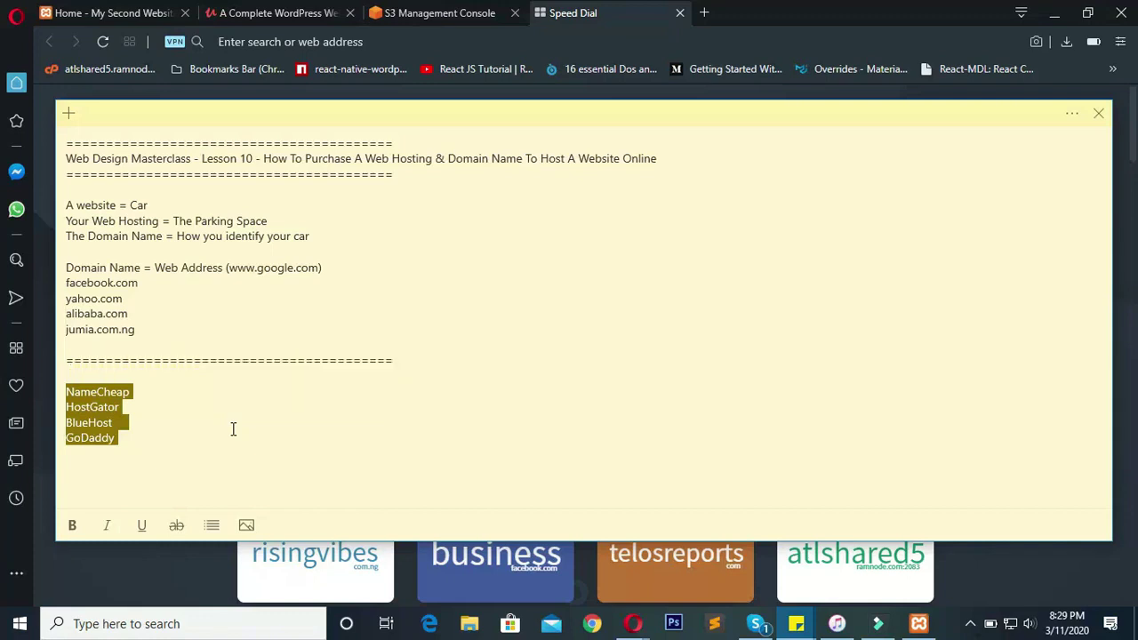
# Step: Add the heading "POPULAR INTERNATIONAL WEB HOSTING COMPANIES" on the blank line above NameCheap
pyautogui.press('Right')
pyautogui.press('Up')
pyautogui.press('Up')
pyautogui.press('Home')
pyautogui.press('Up')
pyautogui.press('Up')
pyautogui.write('INTERN')
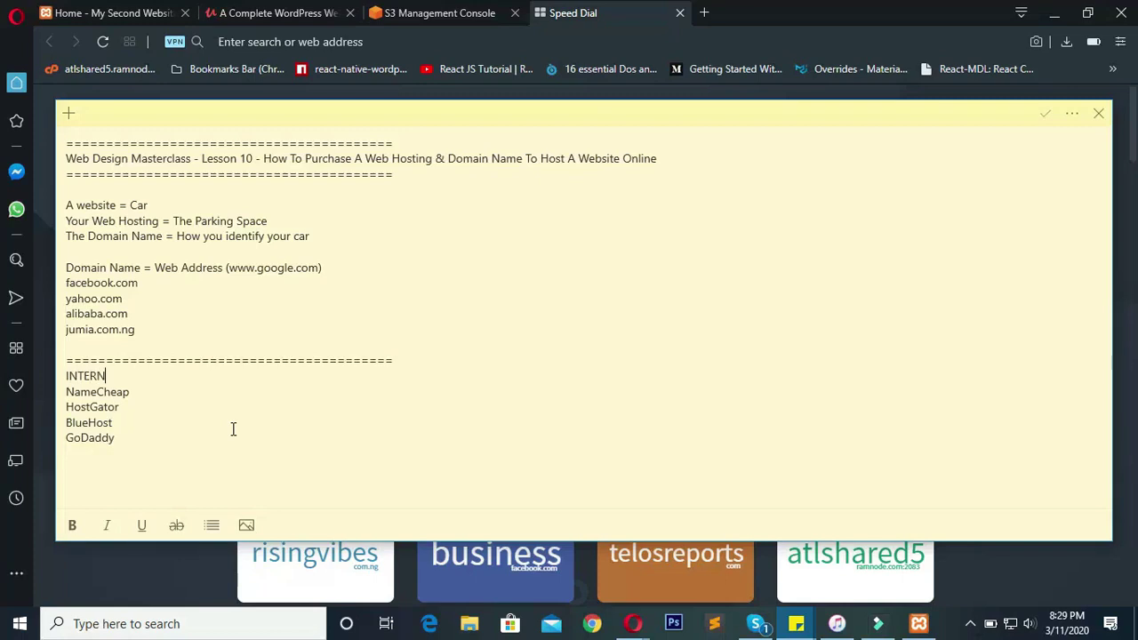
pyautogui.write('ATIONAL')
pyautogui.press('Left')
pyautogui.press('Left')
pyautogui.press('Left')
pyautogui.press('Left')
pyautogui.press('Left')
pyautogui.press('Left')
pyautogui.press('Left')
pyautogui.press('Left')
pyautogui.press('Left')
pyautogui.press('Left')
pyautogui.press('Right')
pyautogui.write('POPULAR')
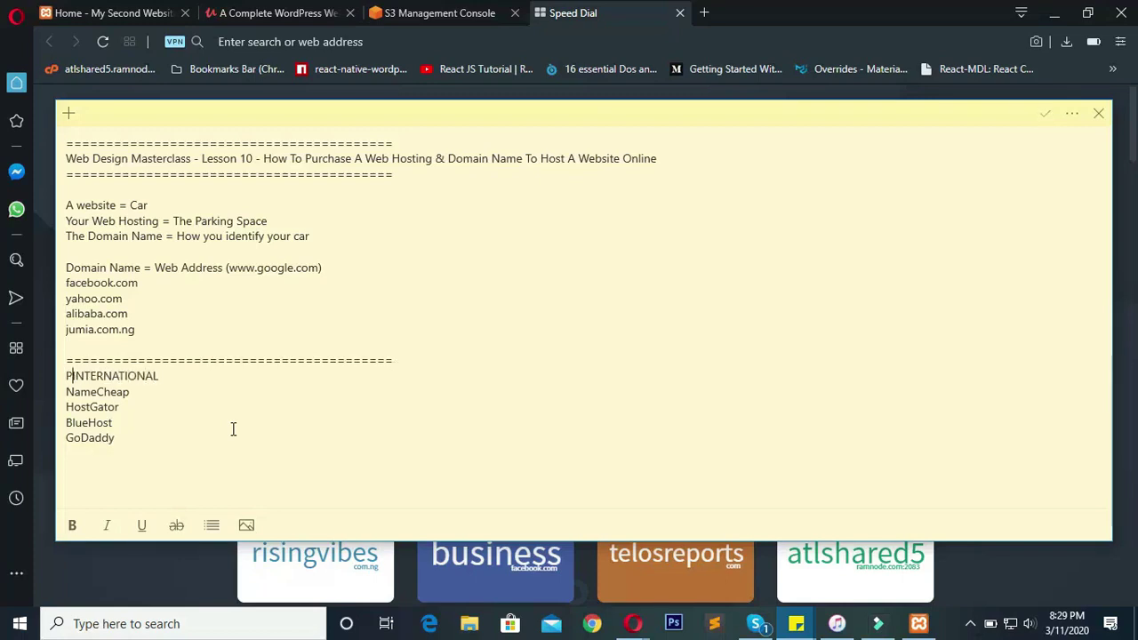
pyautogui.press('Right')
pyautogui.press('Right')
pyautogui.press('Right')
pyautogui.press('Right')
pyautogui.press('Right')
pyautogui.press('Right')
pyautogui.press('Right')
pyautogui.press('Right')
pyautogui.press('Right')
pyautogui.press('Right')
pyautogui.press('Right')
pyautogui.press('Right')
pyautogui.press('Right')
pyautogui.write('WEB H')
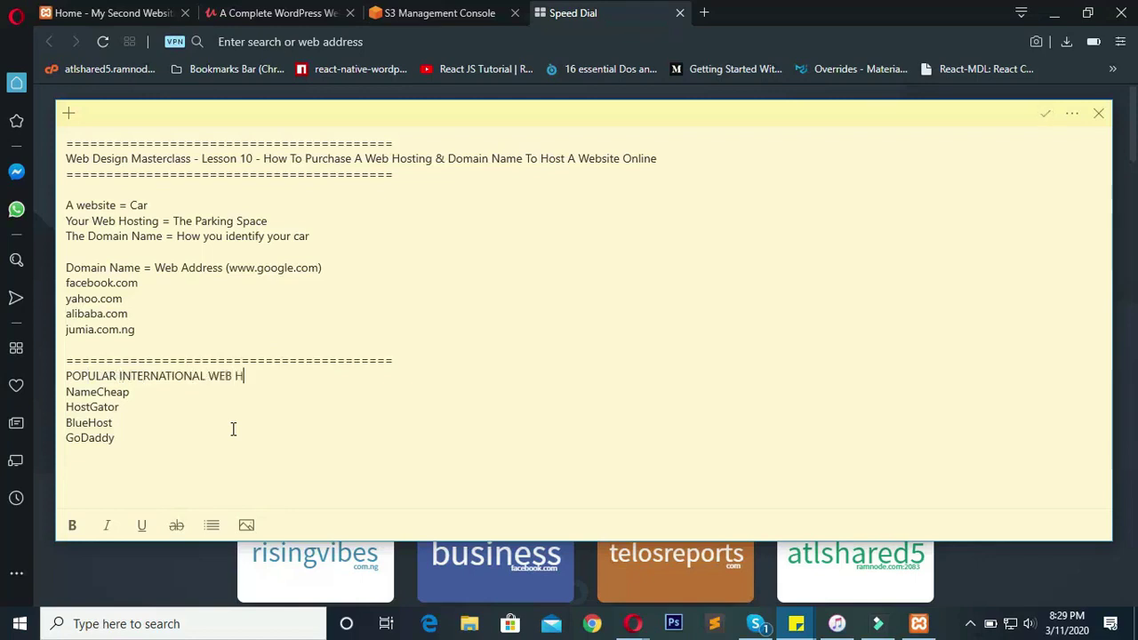
pyautogui.write('OSTING COMPANIES')
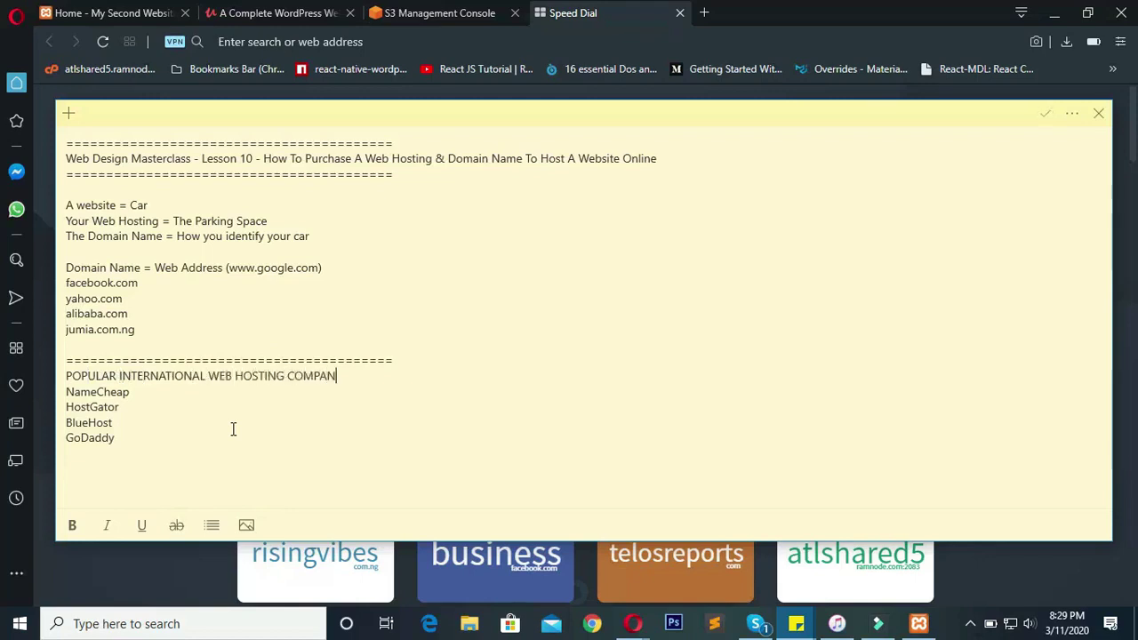
# Step: Leave a blank line below GoDaddy and add the heading "WEB HOSTING COMPANIES IN NIGERIA"
pyautogui.press('Home')
pyautogui.press('Down')
pyautogui.press('Down')
pyautogui.press('Down')
pyautogui.press('Down')
pyautogui.press('Return')
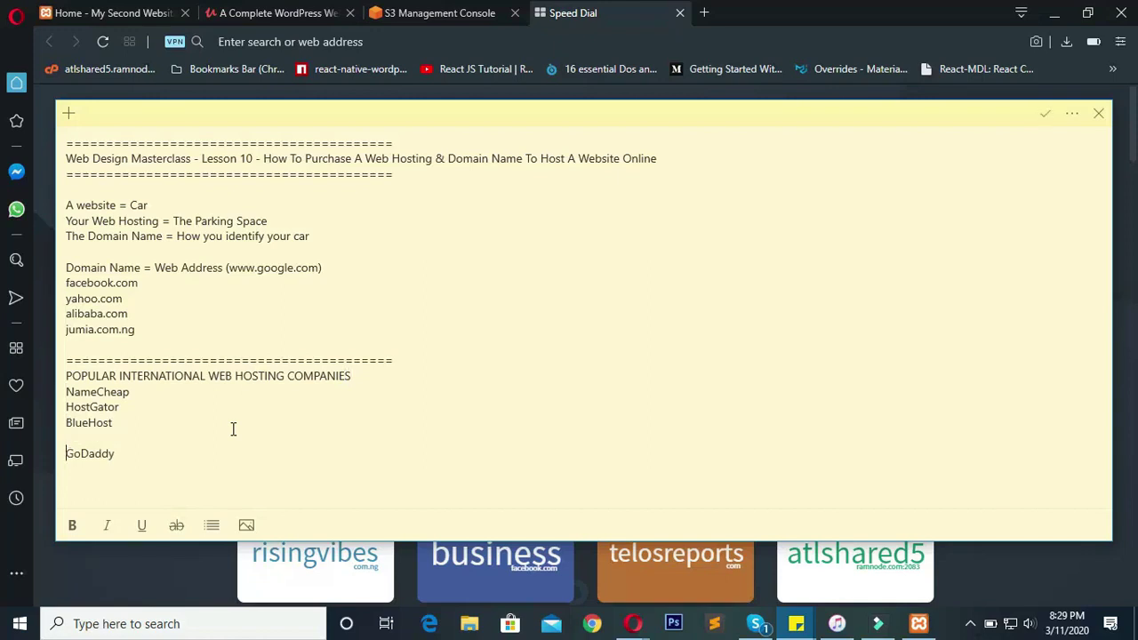
pyautogui.press('BackSpace')
pyautogui.press('Right')
pyautogui.press('Right')
pyautogui.press('Right')
pyautogui.press('Right')
pyautogui.press('Right')
pyautogui.press('Right')
pyautogui.press('Right')
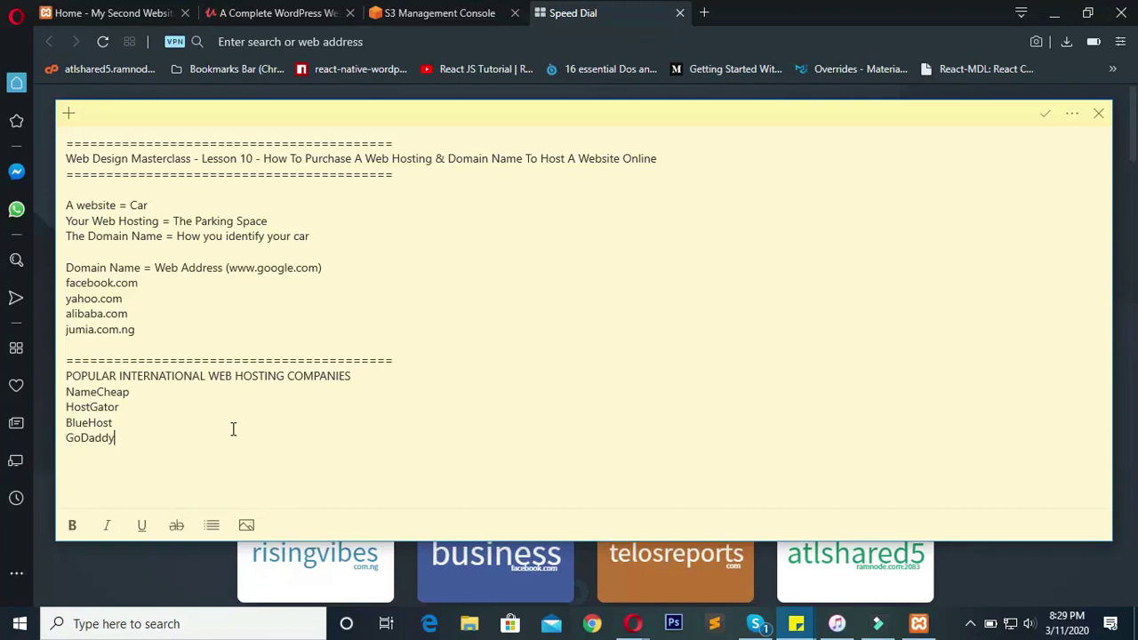
pyautogui.press('Return')
pyautogui.write('WEB HOSTING COMPANIES IN NIGERIA')
pyautogui.press('BackSpace')
pyautogui.press('BackSpace')
pyautogui.write('IA')
pyautogui.press('Return')
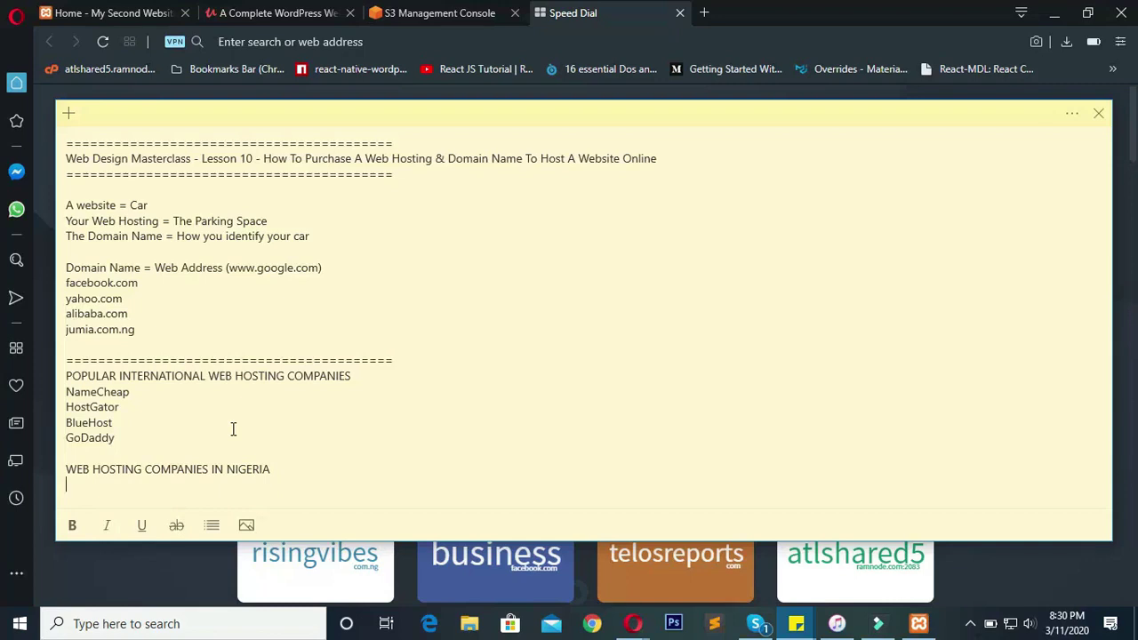
# Step: List WhoGoHost, SmartWeb and QServers on separate lines under the Nigeria heading
pyautogui.write('WhoGoHost')
pyautogui.press('Return')
pyautogui.write('S')
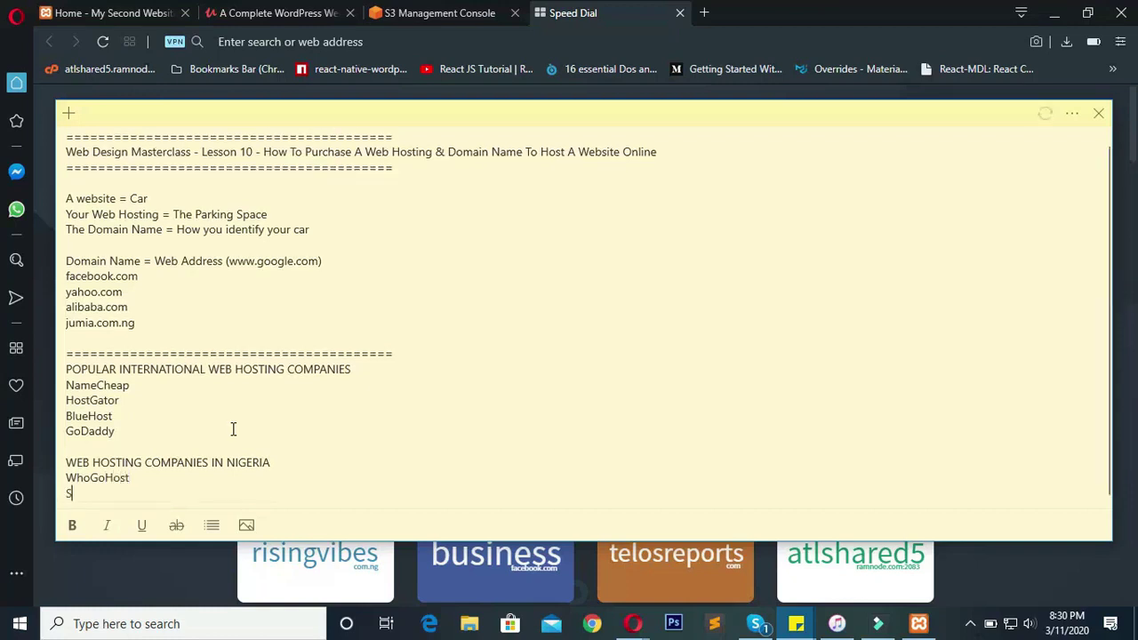
pyautogui.write('martWeb')
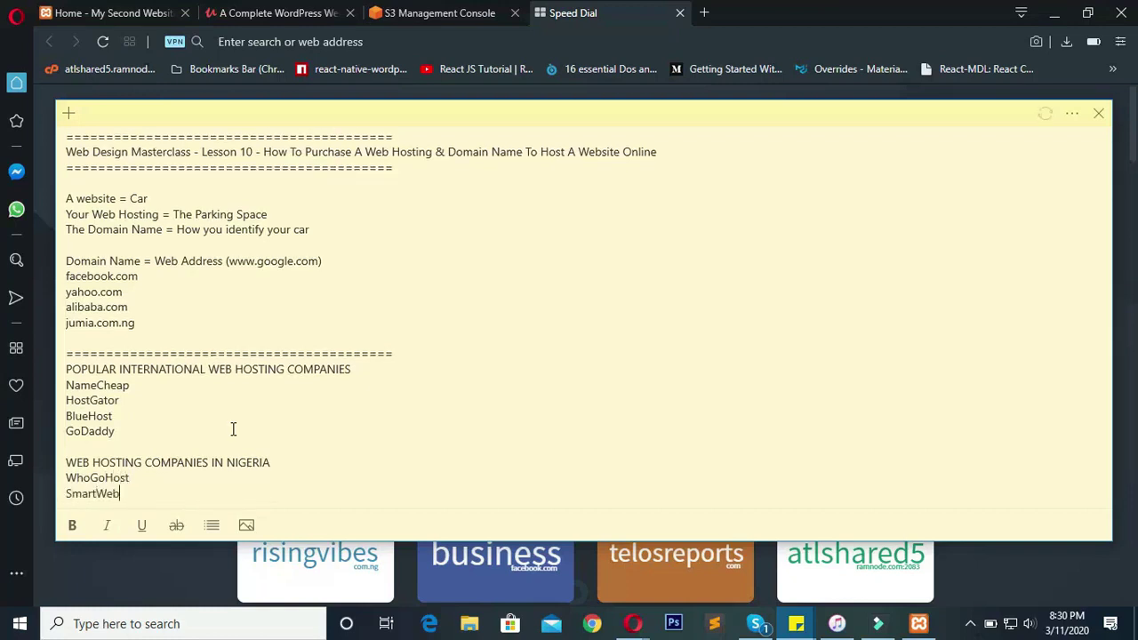
pyautogui.press('Return')
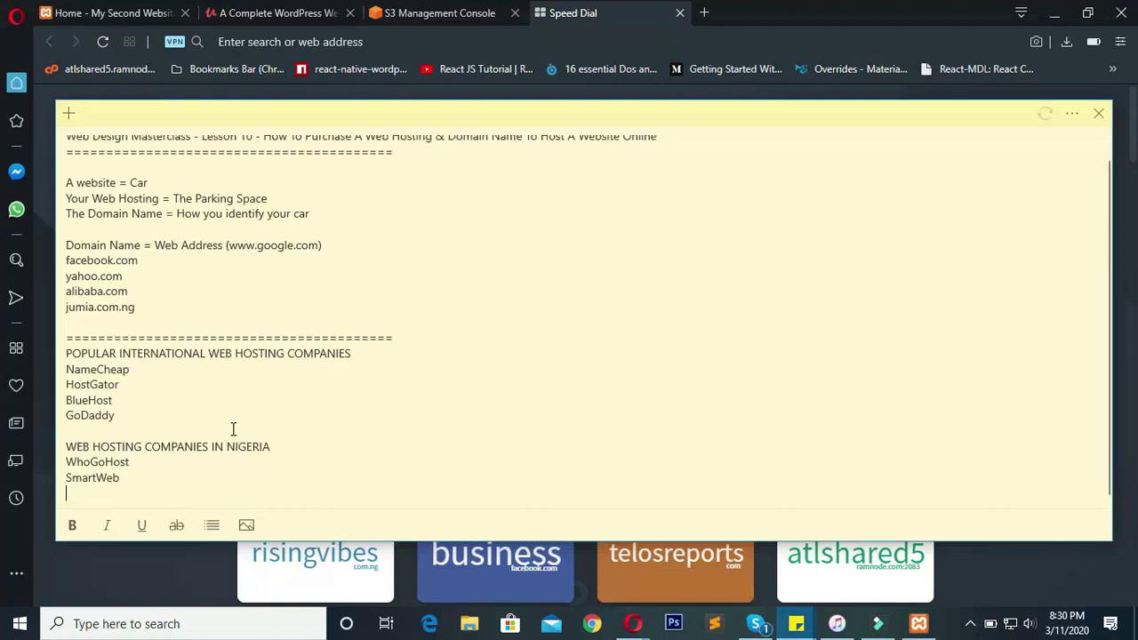
pyautogui.write('QServers')
# Step: Review the note, from the lesson title on purchasing hosting and a domain name to the lists of hosting companies
pyautogui.moveTo(165, 488); pyautogui.dragTo(67, 325)
pyautogui.click(160, 356)
pyautogui.click(189, 279)
pyautogui.scroll(1, 198, 258)
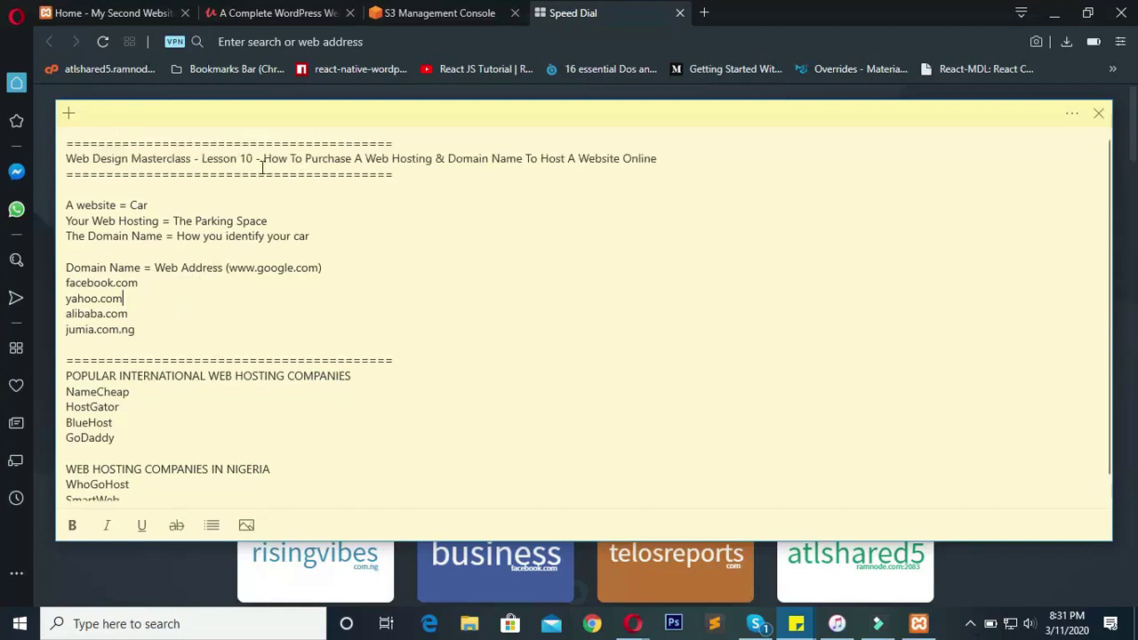
pyautogui.click(506, 166)
pyautogui.click(366, 158)
pyautogui.click(452, 170)
pyautogui.click(557, 158)
pyautogui.click(678, 155)
pyautogui.click(503, 170)
pyautogui.click(439, 147)
pyautogui.click(439, 157)
pyautogui.click(424, 173)
pyautogui.click(434, 158)
pyautogui.scroll(-1, 362, 287)
pyautogui.click(225, 367)
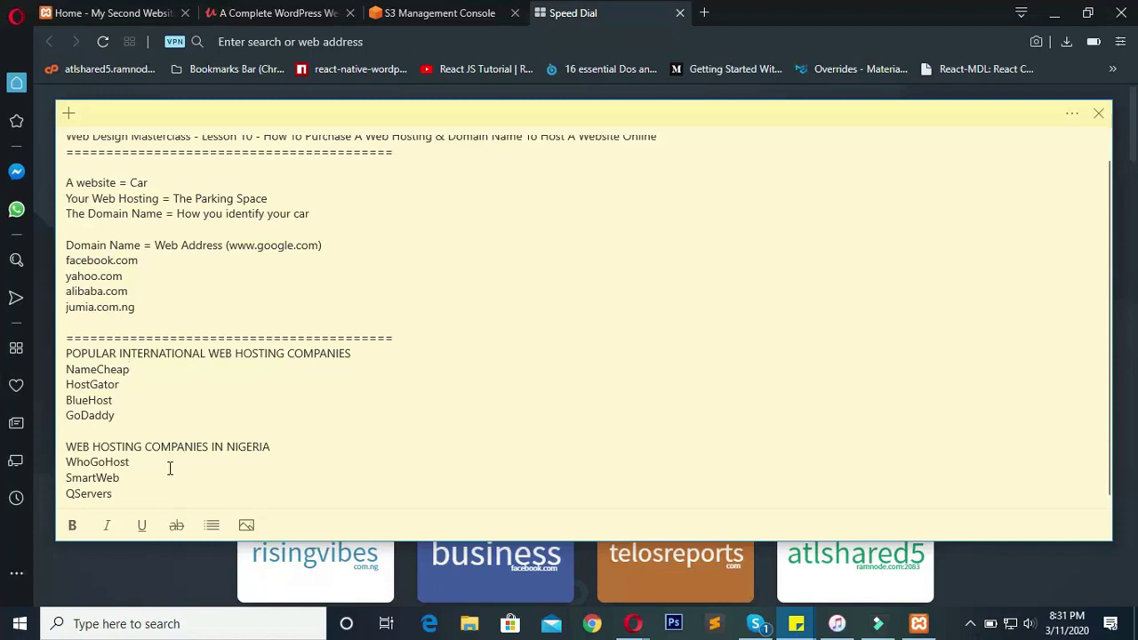
# Step: Open whogohost.com in a new browser tab
pyautogui.click(704, 12)
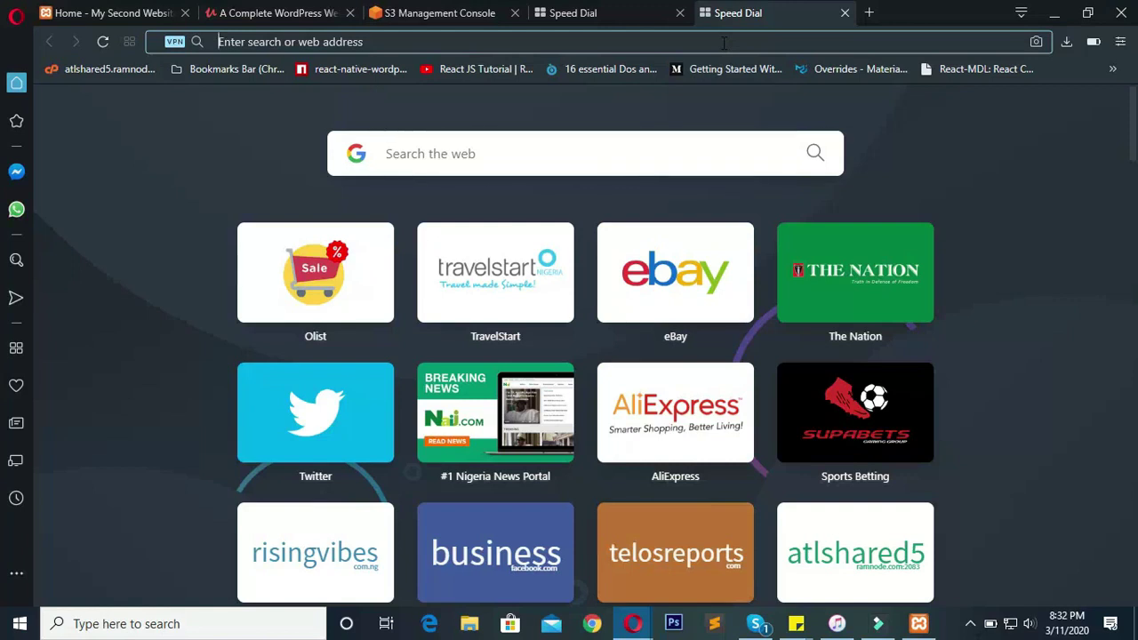
pyautogui.write('whogo')
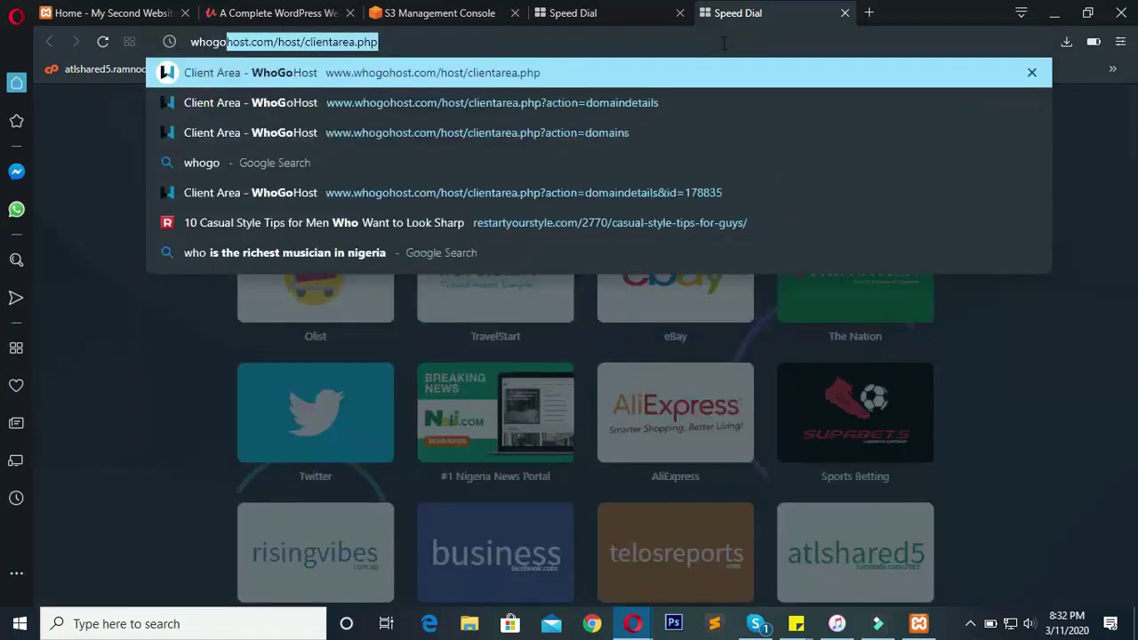
pyautogui.write('host.com')
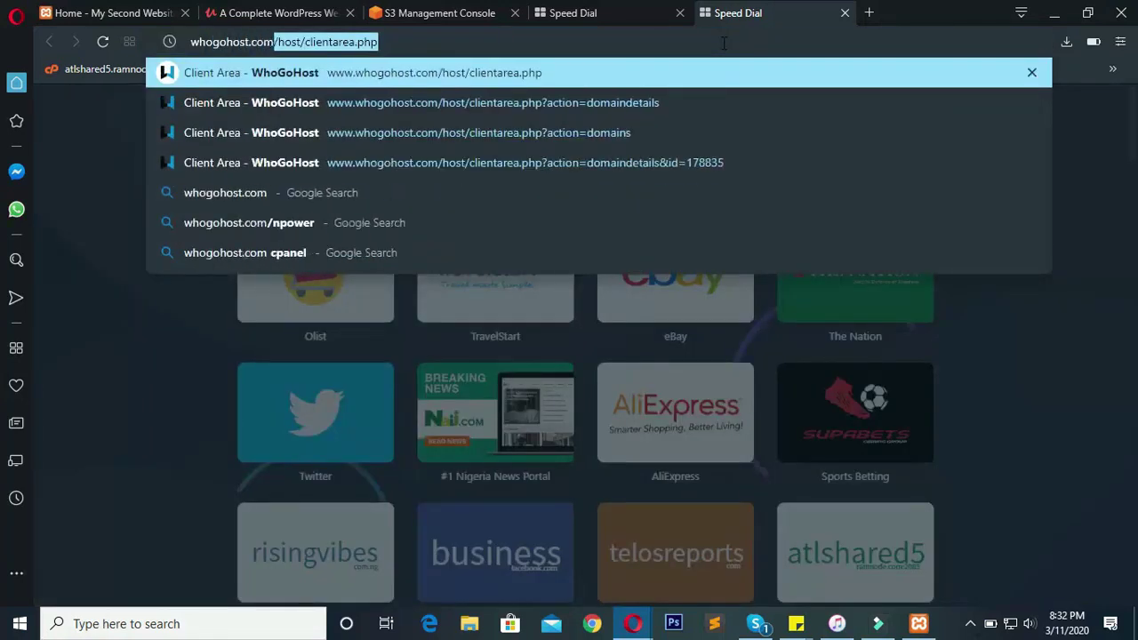
pyautogui.press('Delete')
pyautogui.press('Return')
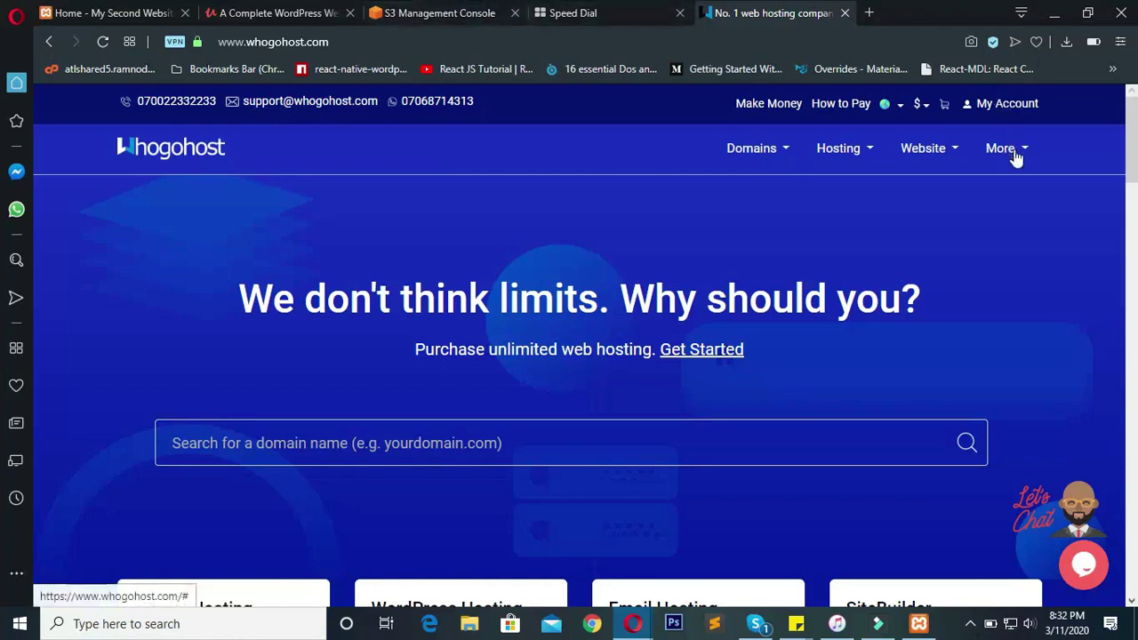
# Step: Open the WhoGoHost account's client area and look over its credit, support tickets, active services and domain registration sections
pyautogui.click(1003, 101)
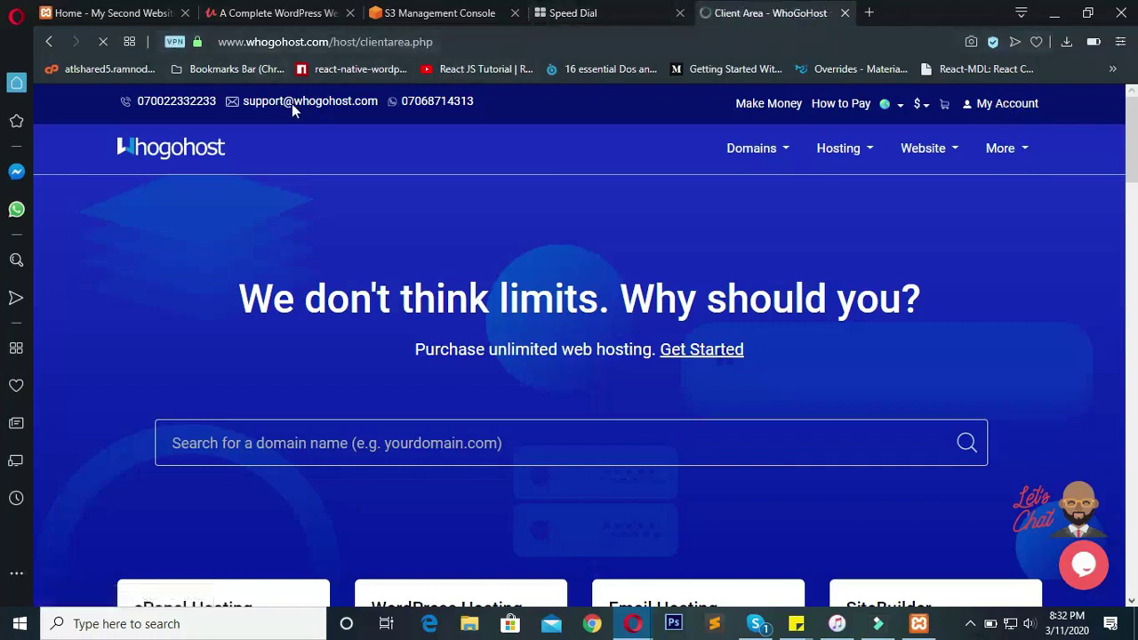
pyautogui.scroll(-2, 947, 206)
pyautogui.scroll(-4, 947, 207)
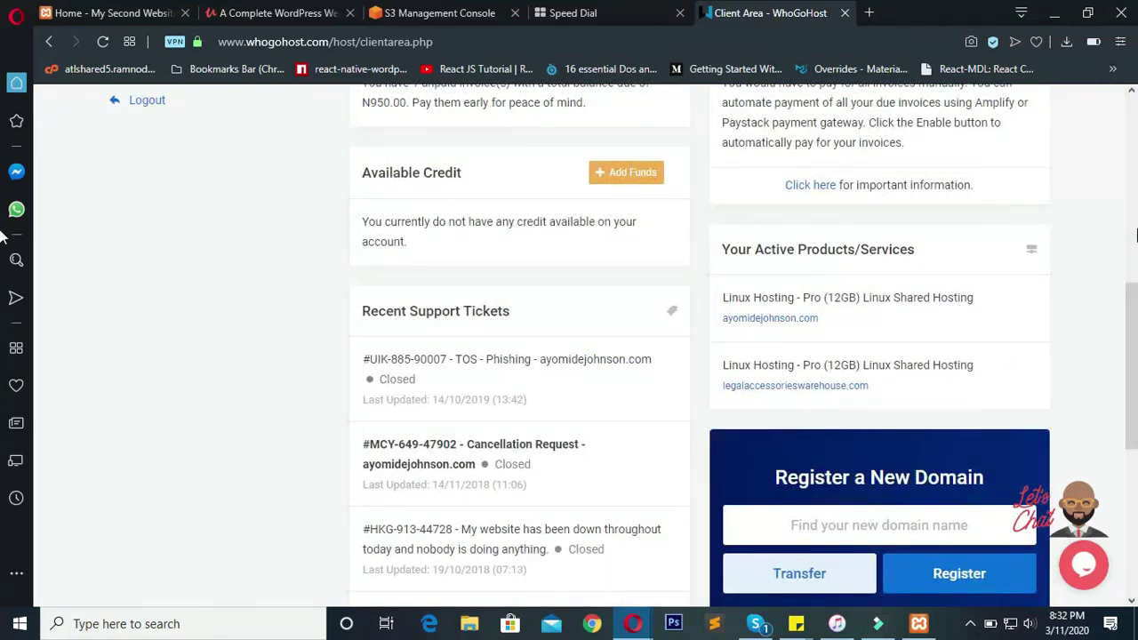
pyautogui.scroll(-3, 1066, 173)
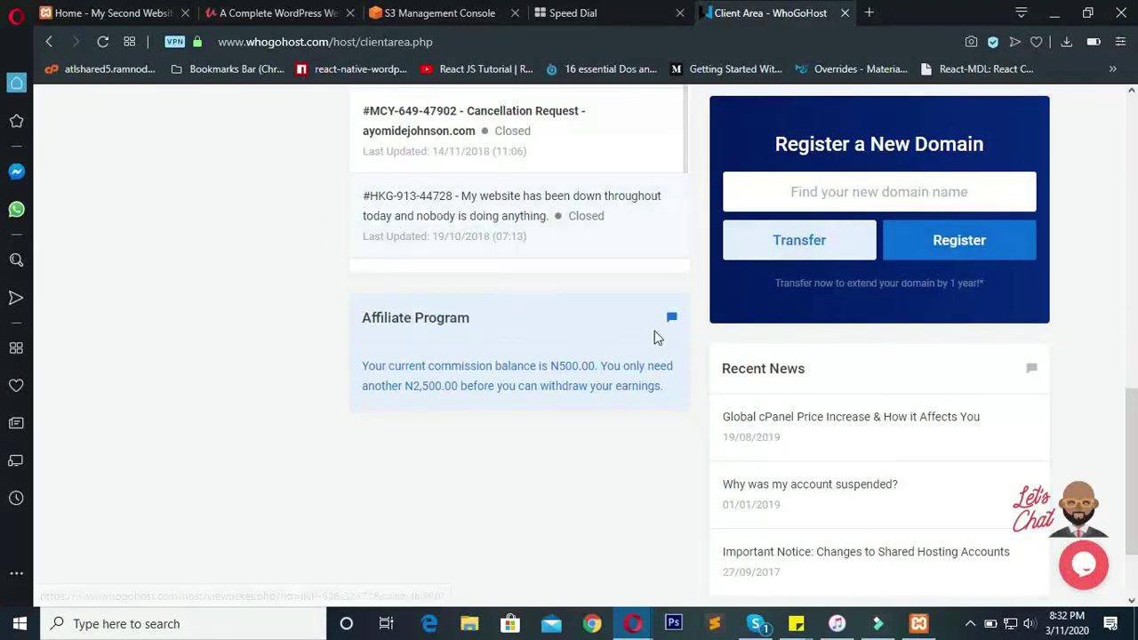
pyautogui.scroll(-2, 729, 381)
pyautogui.scroll(5, 611, 399)
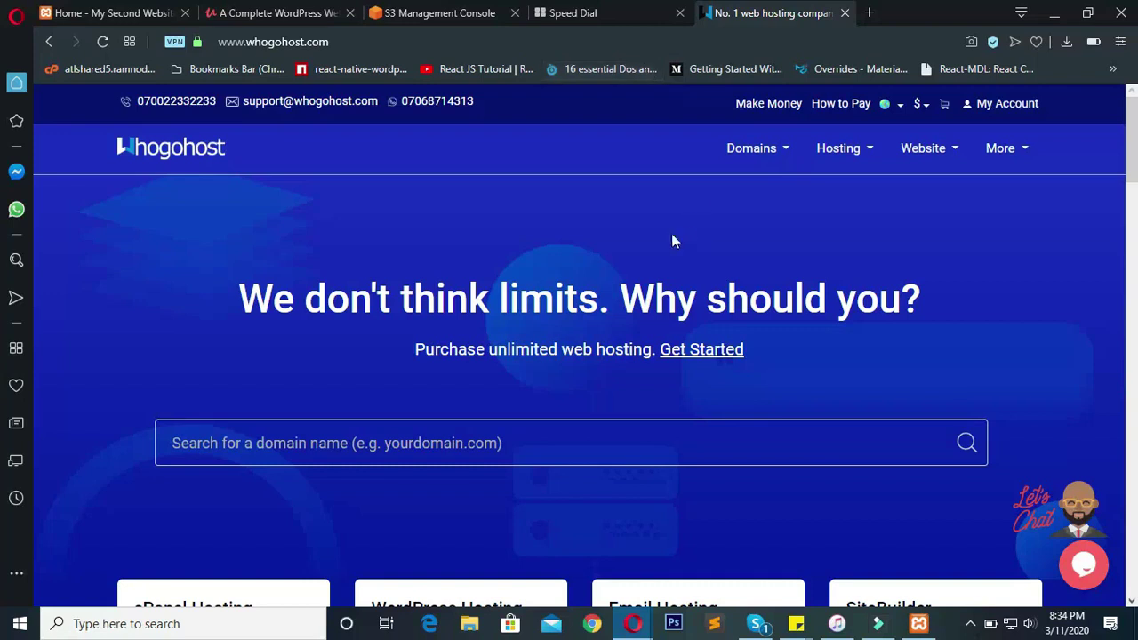
# Step: Submit the domain name buyacomputeronline.com.ng to the domain search on the WhoGoHost home page
pyautogui.scroll(-1, 671, 235)
pyautogui.click(583, 354)
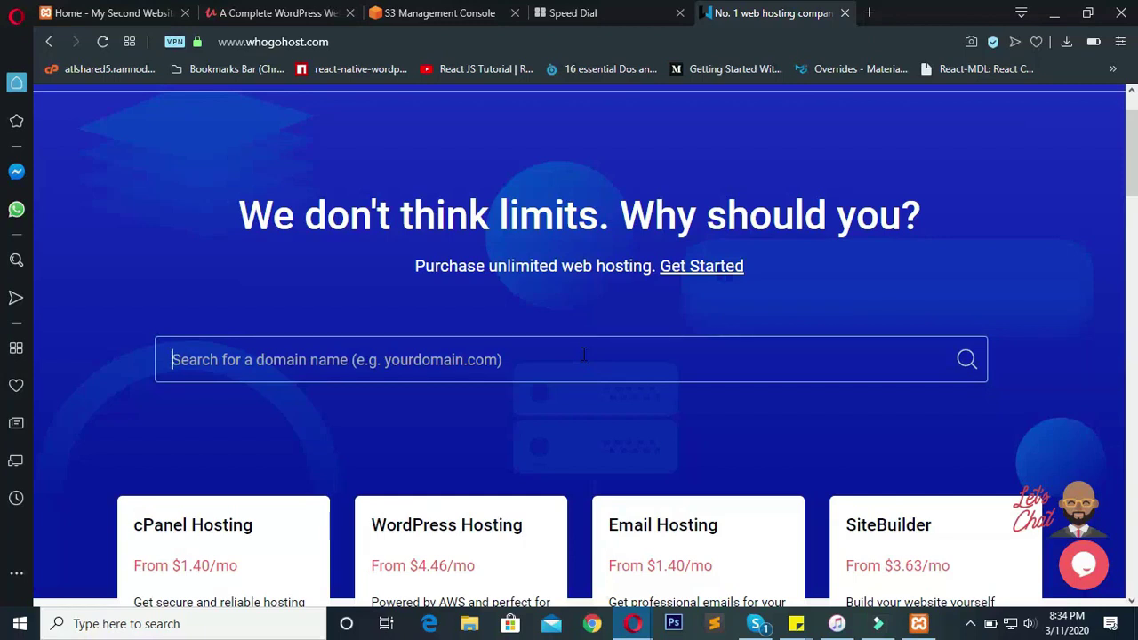
pyautogui.write('buyacomputeronline.com')
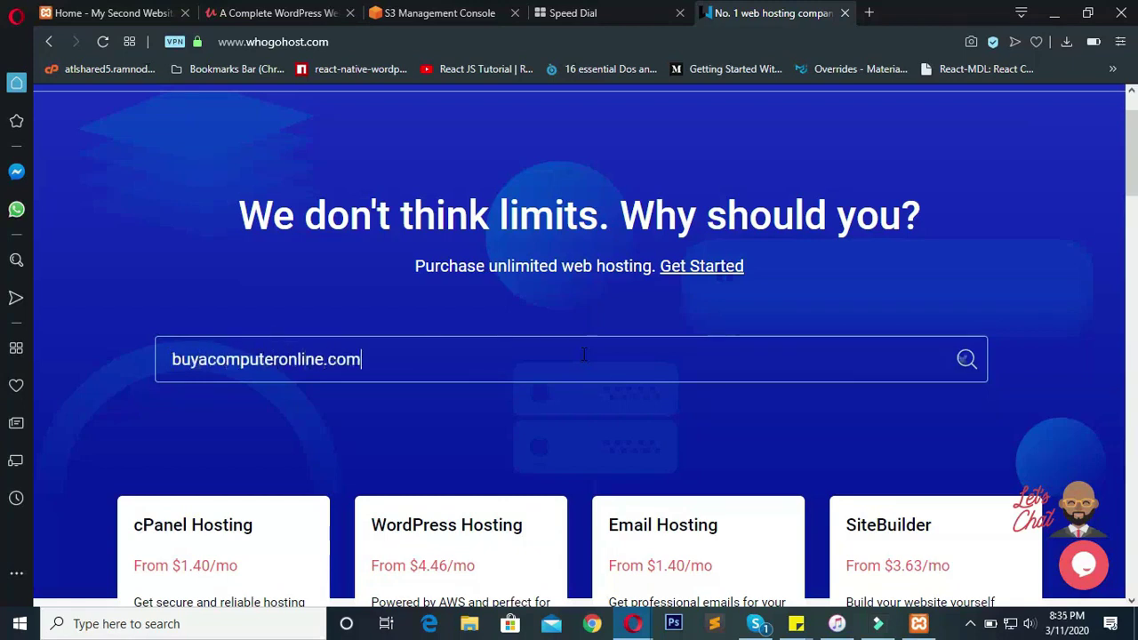
pyautogui.write('.ng')
pyautogui.click(972, 362)
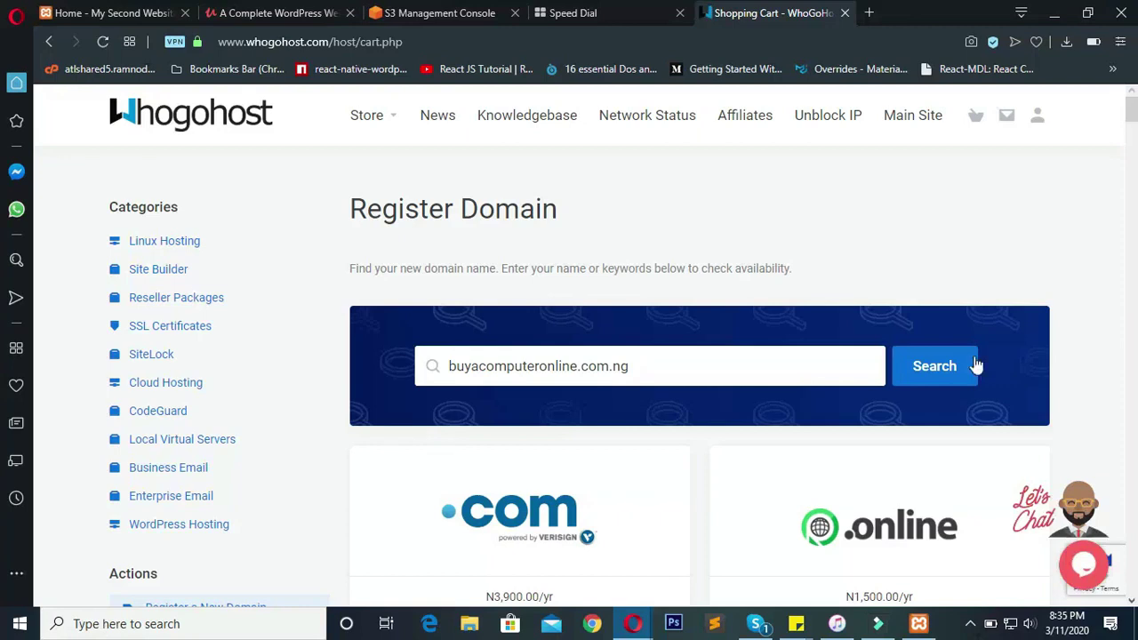
# Step: Check the availability of buyacomputeronline.com.ng on the Register Domain page and read the result and its price
pyautogui.scroll(-3, 650, 269)
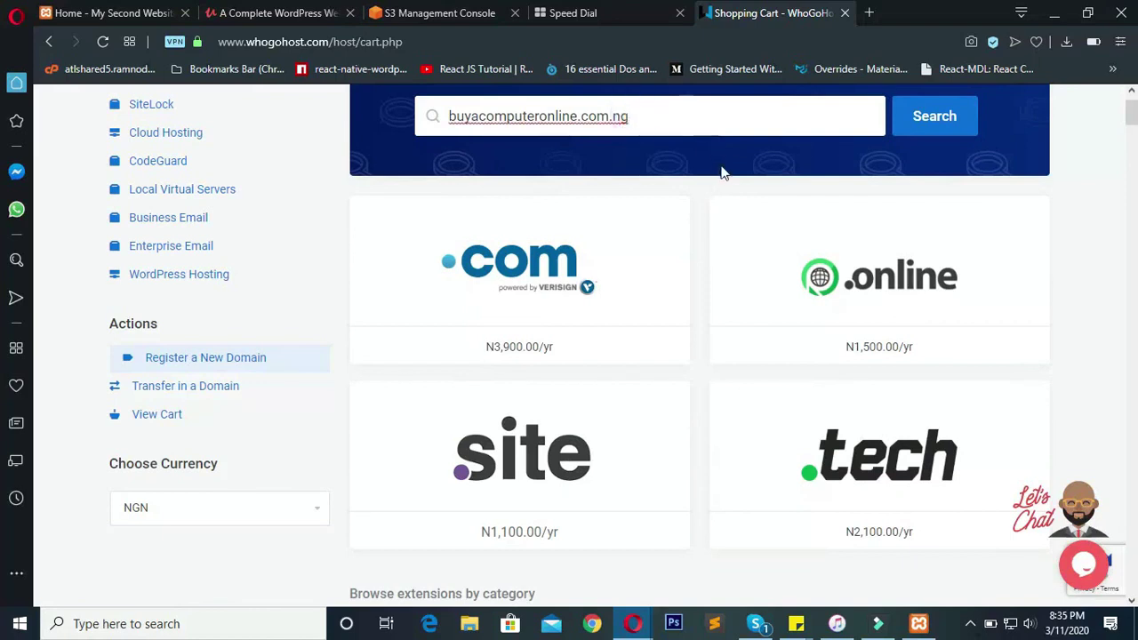
pyautogui.scroll(1, 722, 173)
pyautogui.click(949, 217)
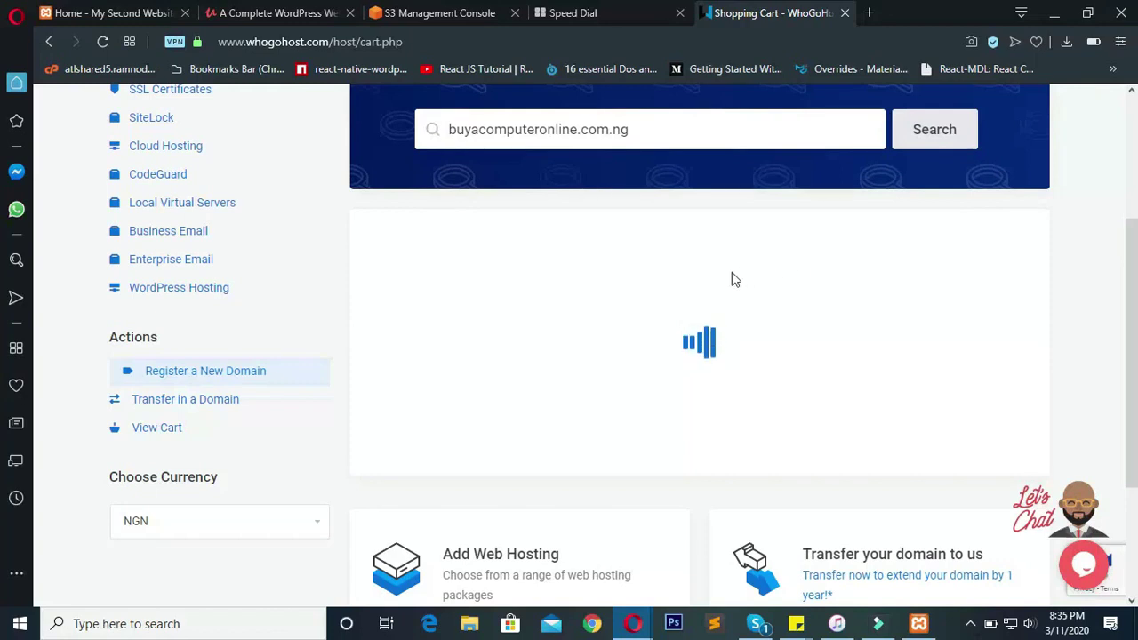
pyautogui.scroll(-2, 714, 222)
pyautogui.scroll(3, 701, 243)
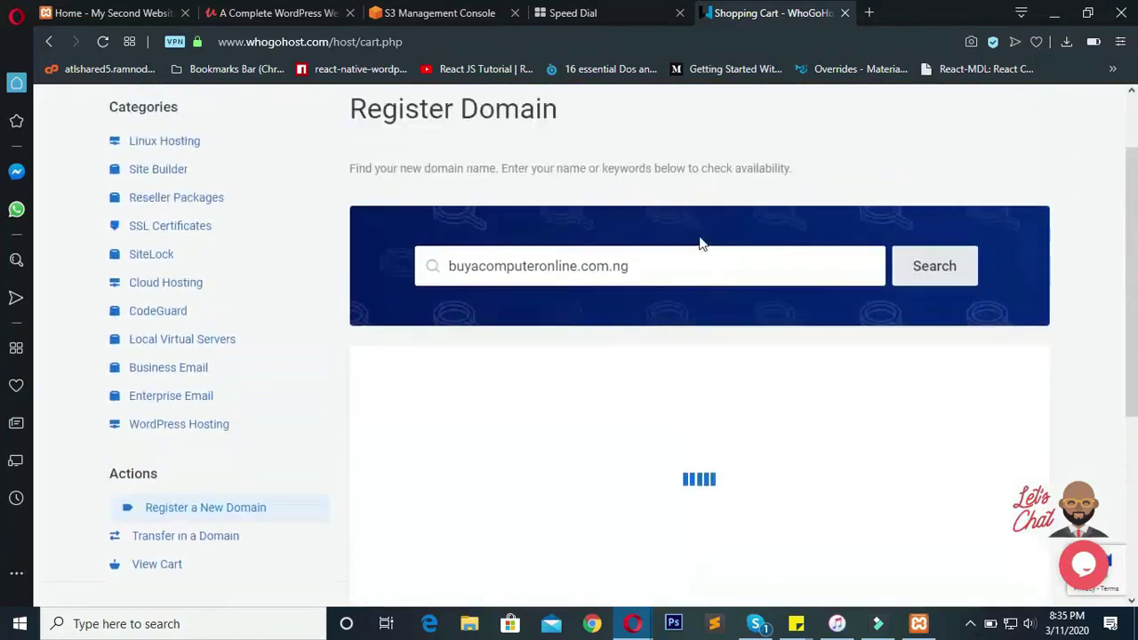
pyautogui.scroll(-2, 699, 241)
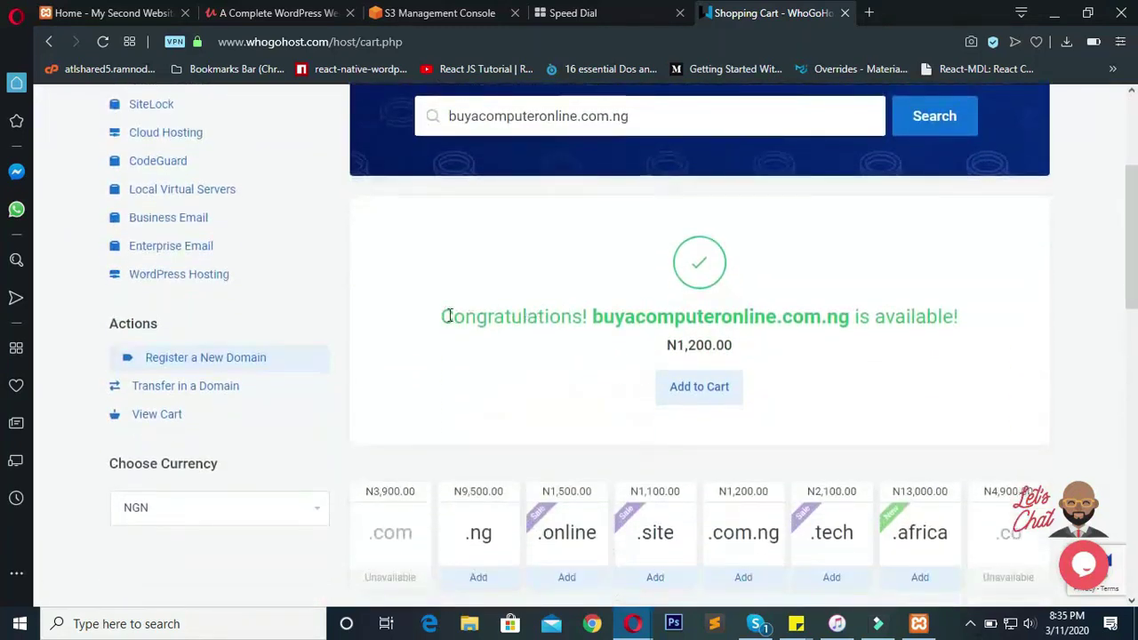
pyautogui.moveTo(442, 315); pyautogui.dragTo(968, 331)
pyautogui.click(965, 329)
pyautogui.moveTo(734, 346)
pyautogui.mouseDown()
pyautogui.moveTo(669, 345)
pyautogui.moveTo(746, 348)
pyautogui.mouseUp()
pyautogui.click(635, 352)
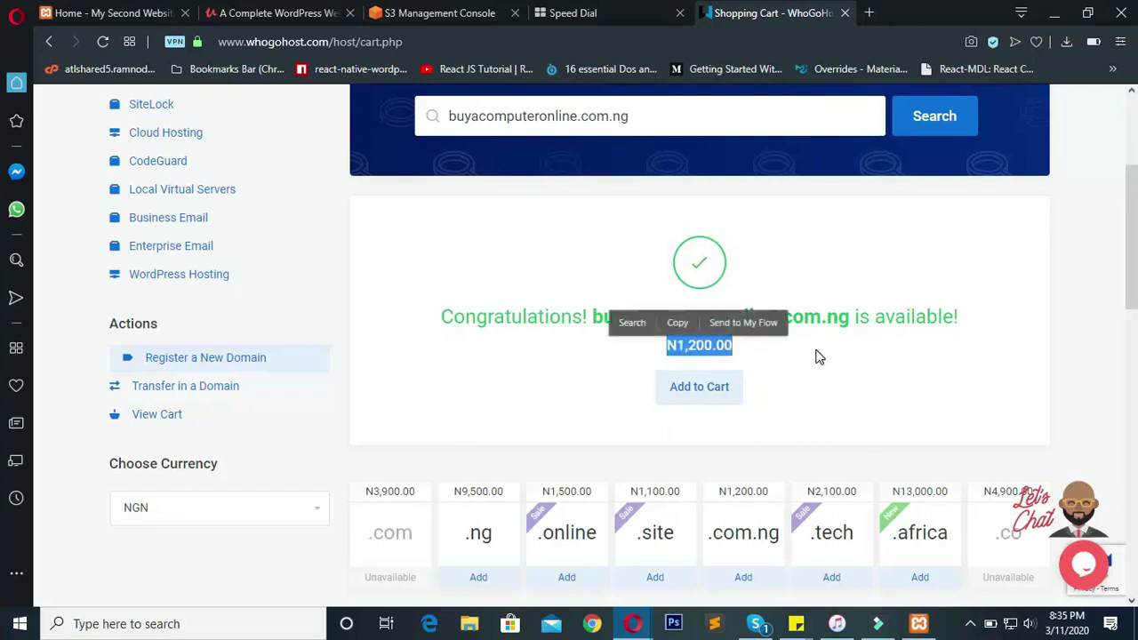
pyautogui.click(866, 355)
# Step: Check the availability of buyacomputeronline.com by removing the .ng ending, and read the result
pyautogui.scroll(3, 649, 353)
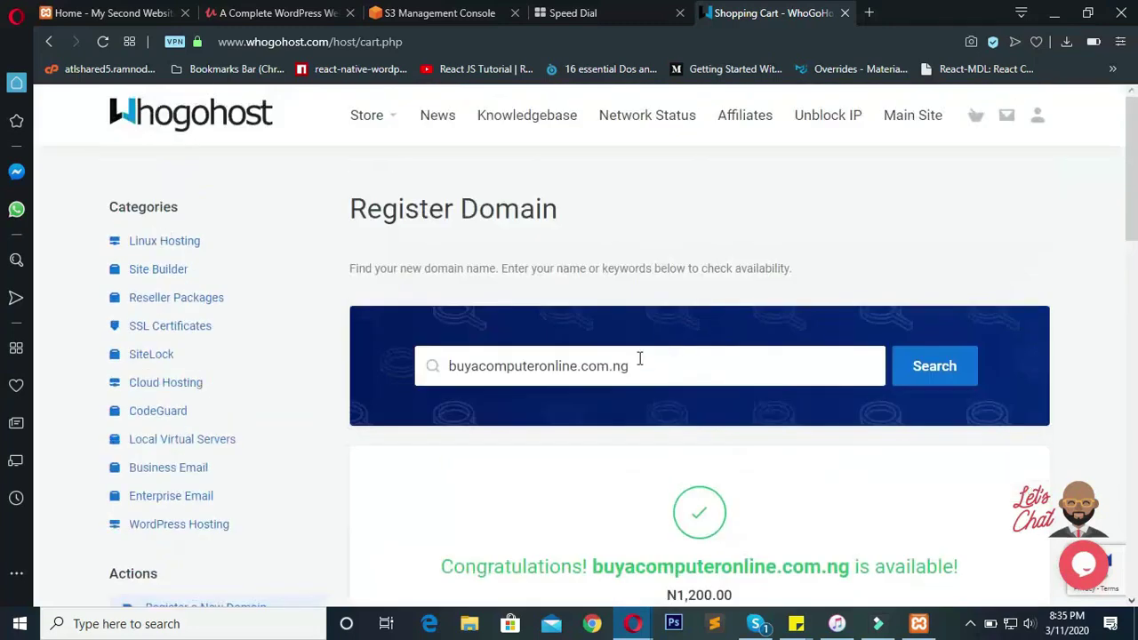
pyautogui.click(655, 365)
pyautogui.moveTo(610, 365); pyautogui.dragTo(650, 365)
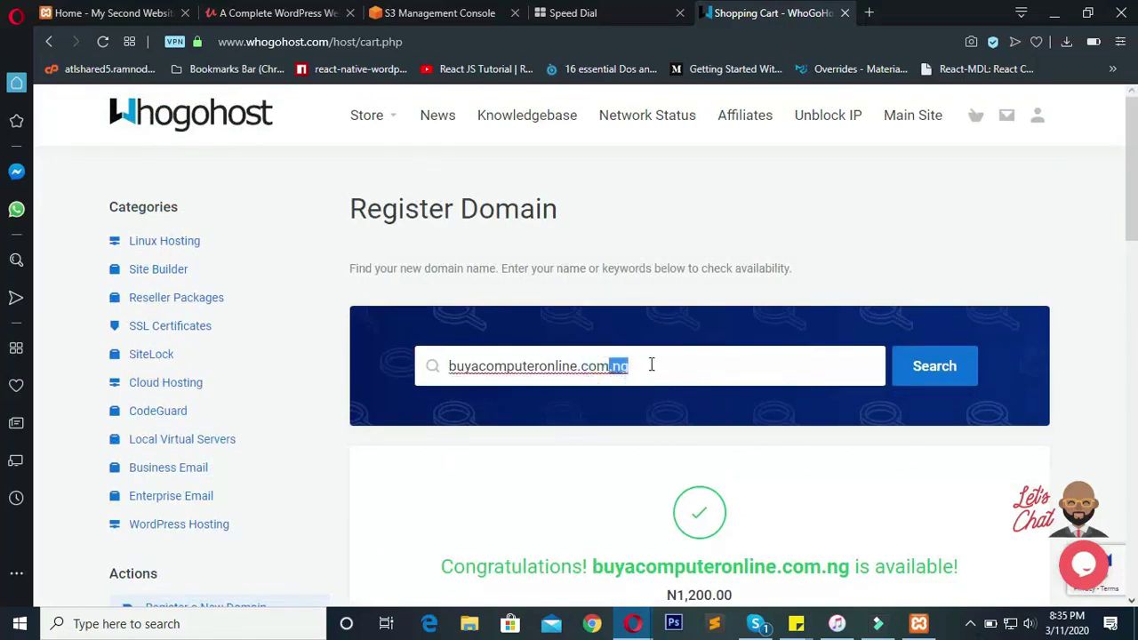
pyautogui.press('BackSpace')
pyautogui.click(952, 363)
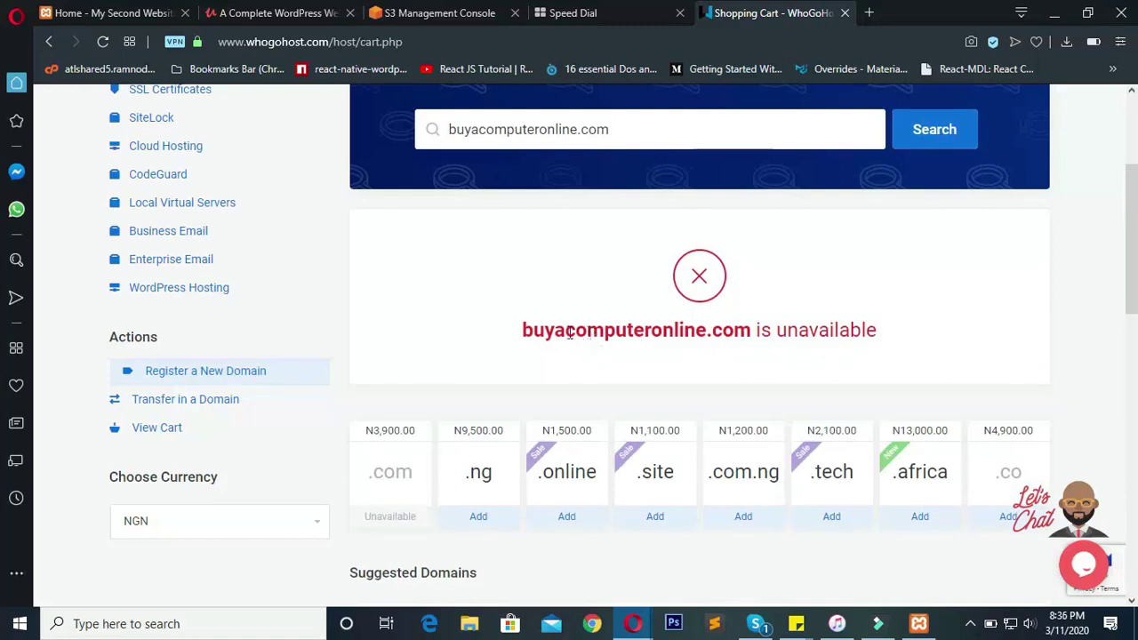
pyautogui.moveTo(523, 329); pyautogui.dragTo(476, 271)
pyautogui.click(454, 301)
# Step: Restore the .ng ending and search again for buyacomputeronline.com.ng
pyautogui.click(690, 133)
pyautogui.write('.n')
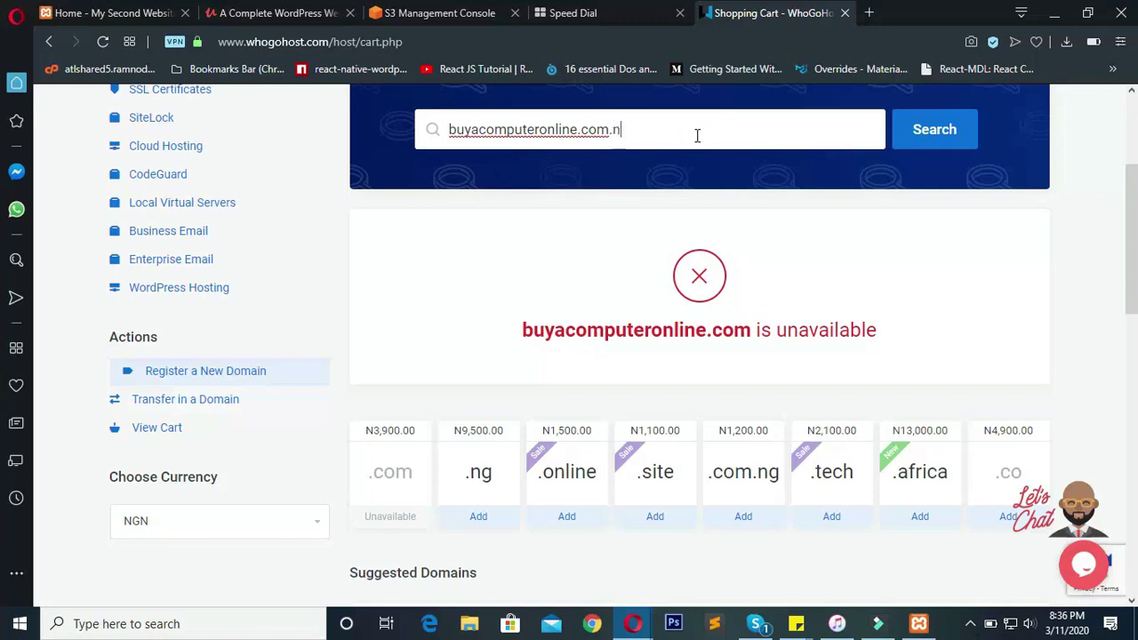
pyautogui.click(944, 121)
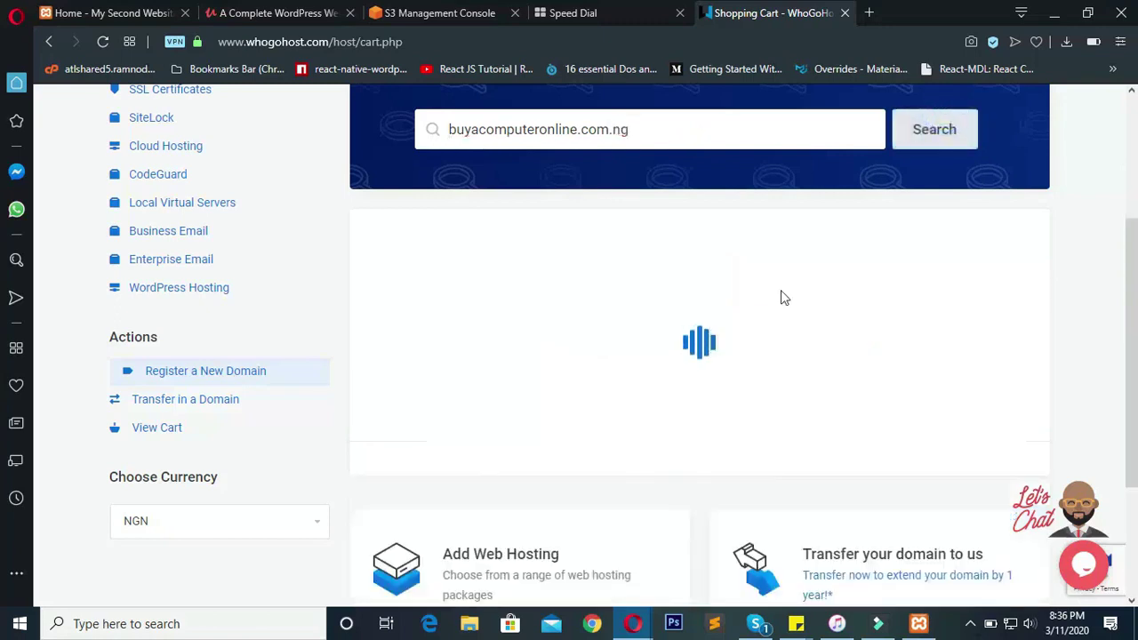
pyautogui.scroll(-3, 535, 429)
pyautogui.scroll(4, 495, 394)
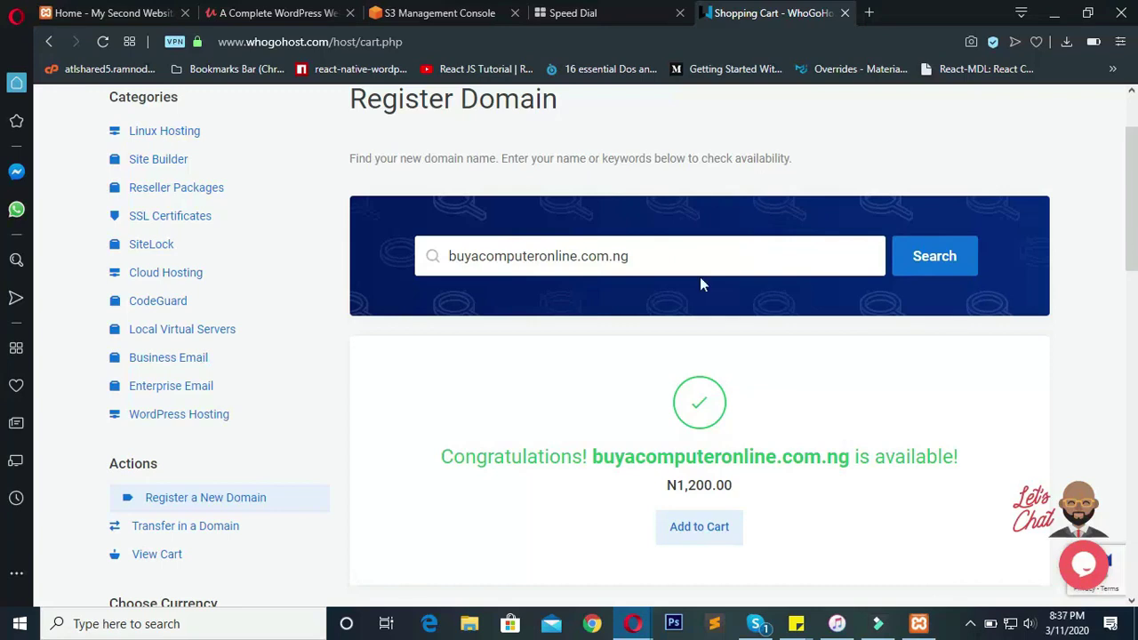
# Step: Add buyacomputeronline.com.ng to the cart and proceed to checkout
pyautogui.scroll(-1, 676, 265)
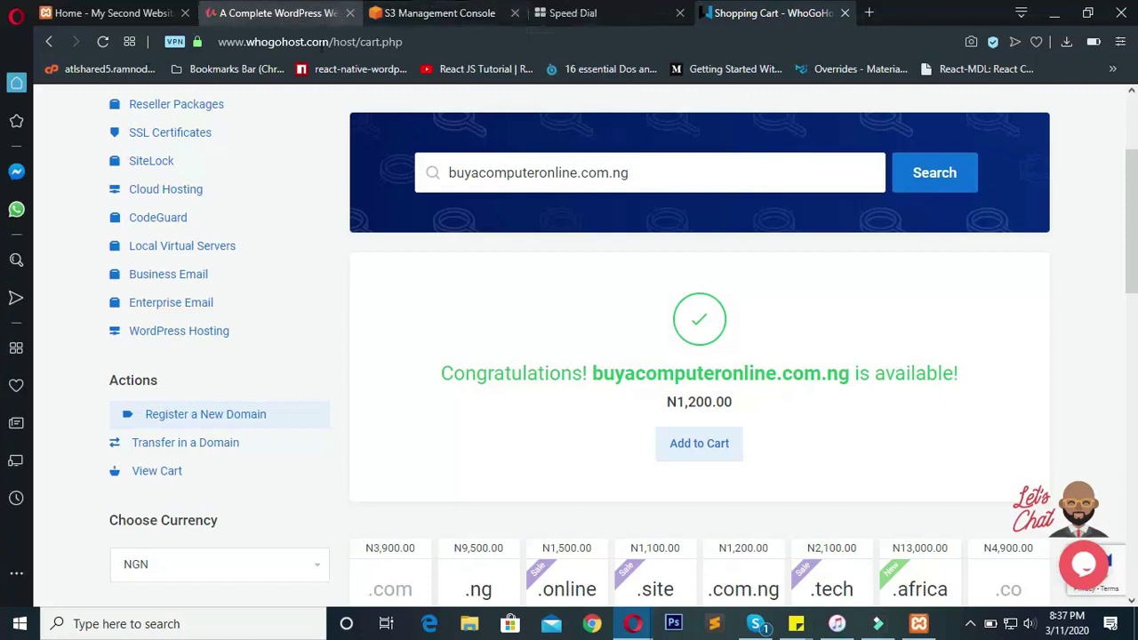
pyautogui.click(708, 447)
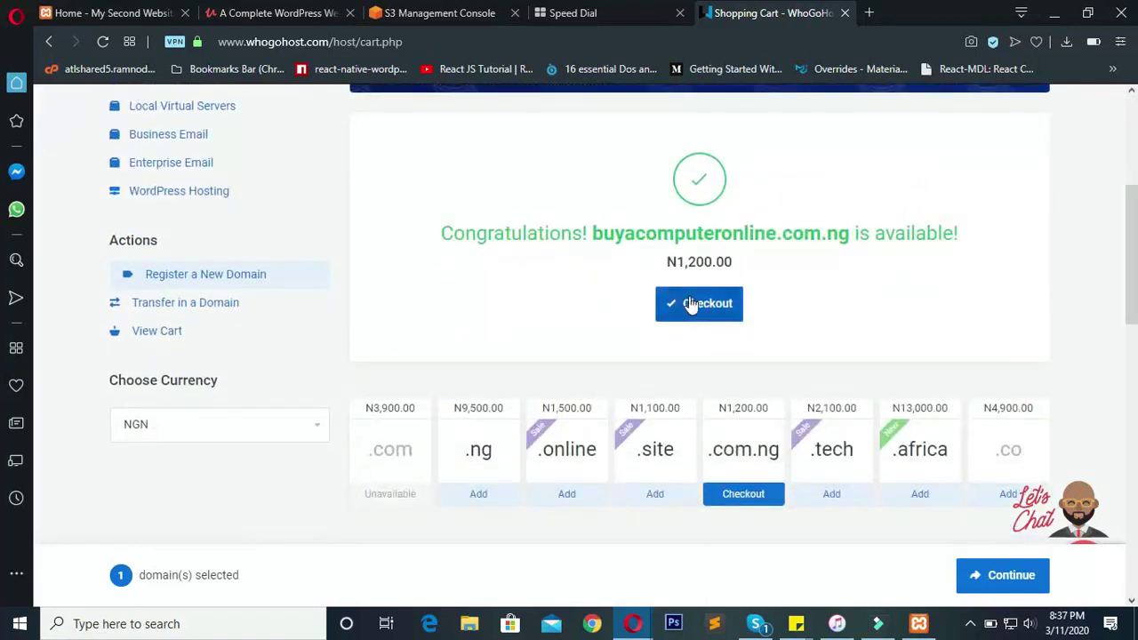
pyautogui.click(691, 305)
pyautogui.scroll(-3, 703, 333)
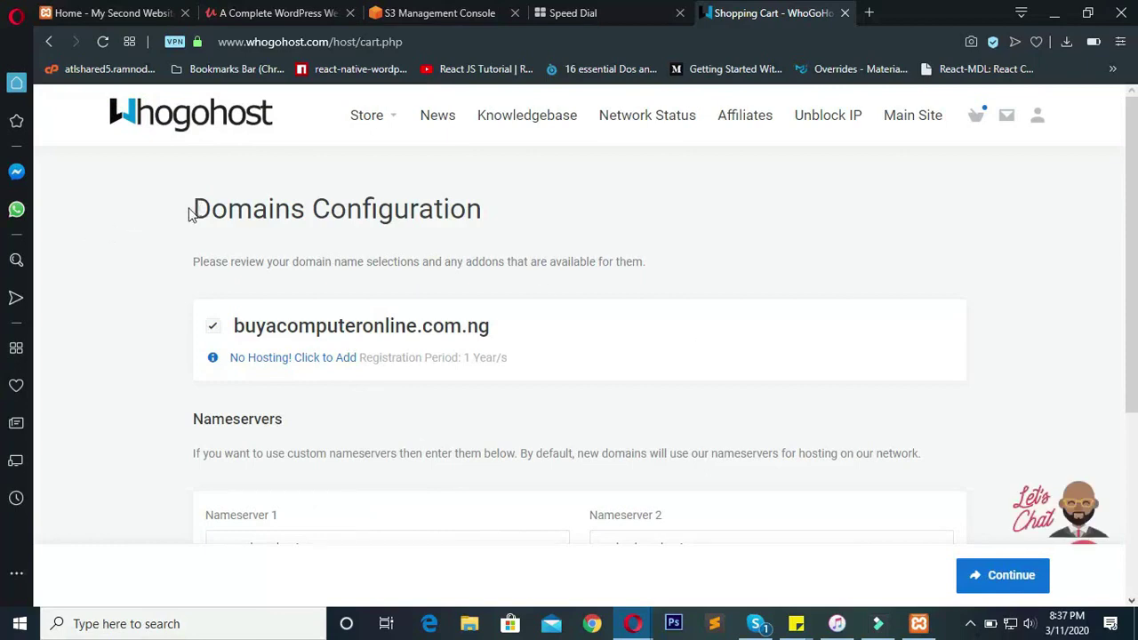
# Step: Review the domain name on the Domains Configuration page and choose to add hosting to it
pyautogui.moveTo(190, 213); pyautogui.dragTo(536, 228)
pyautogui.click(560, 280)
pyautogui.moveTo(237, 325); pyautogui.dragTo(546, 335)
pyautogui.click(542, 329)
pyautogui.click(311, 364)
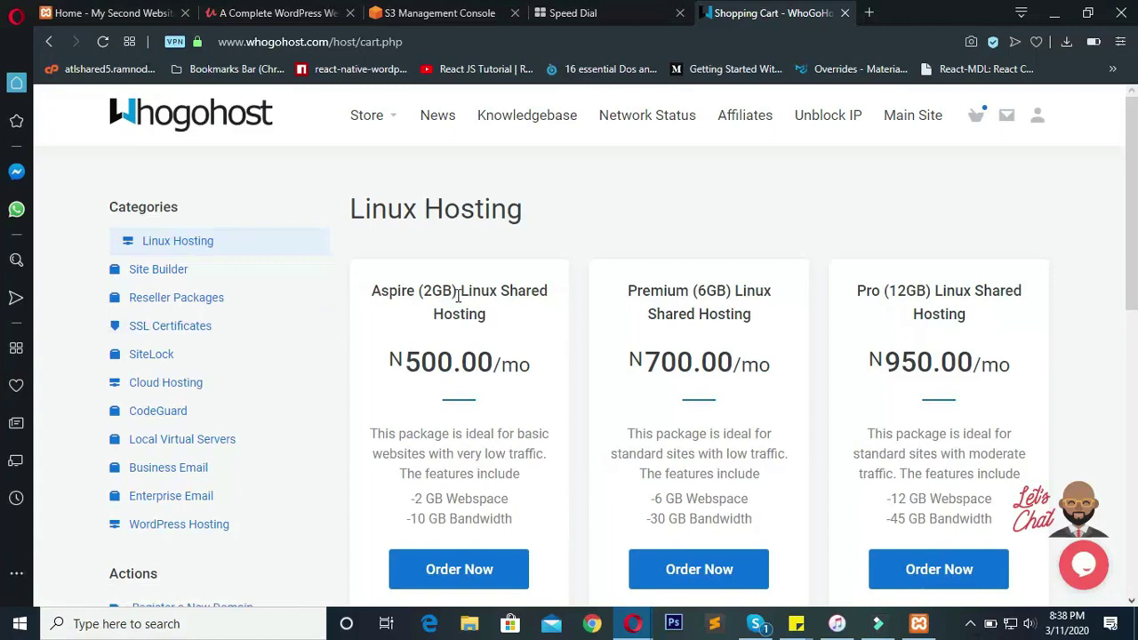
# Step: Examine the monthly prices and features of the Linux shared hosting plans, from Aspire to Supreme
pyautogui.scroll(-2, 458, 296)
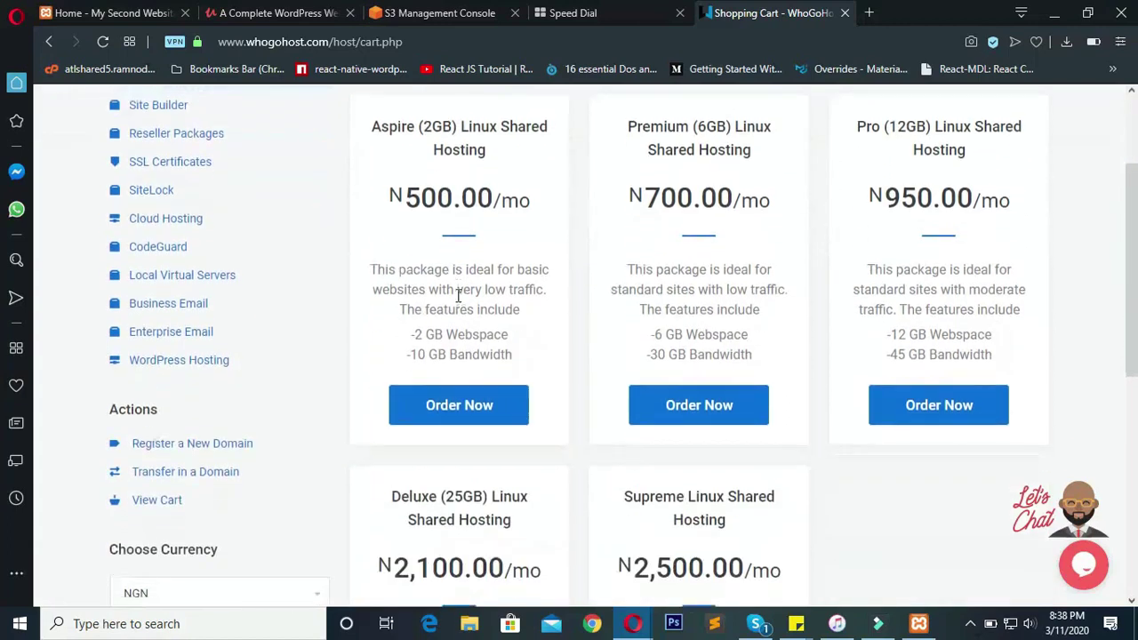
pyautogui.scroll(2, 460, 293)
pyautogui.moveTo(396, 358); pyautogui.dragTo(531, 365)
pyautogui.moveTo(640, 358); pyautogui.dragTo(738, 363)
pyautogui.moveTo(882, 357); pyautogui.dragTo(1009, 357)
pyautogui.click(930, 400)
pyautogui.scroll(-5, 525, 376)
pyautogui.scroll(-1, 480, 409)
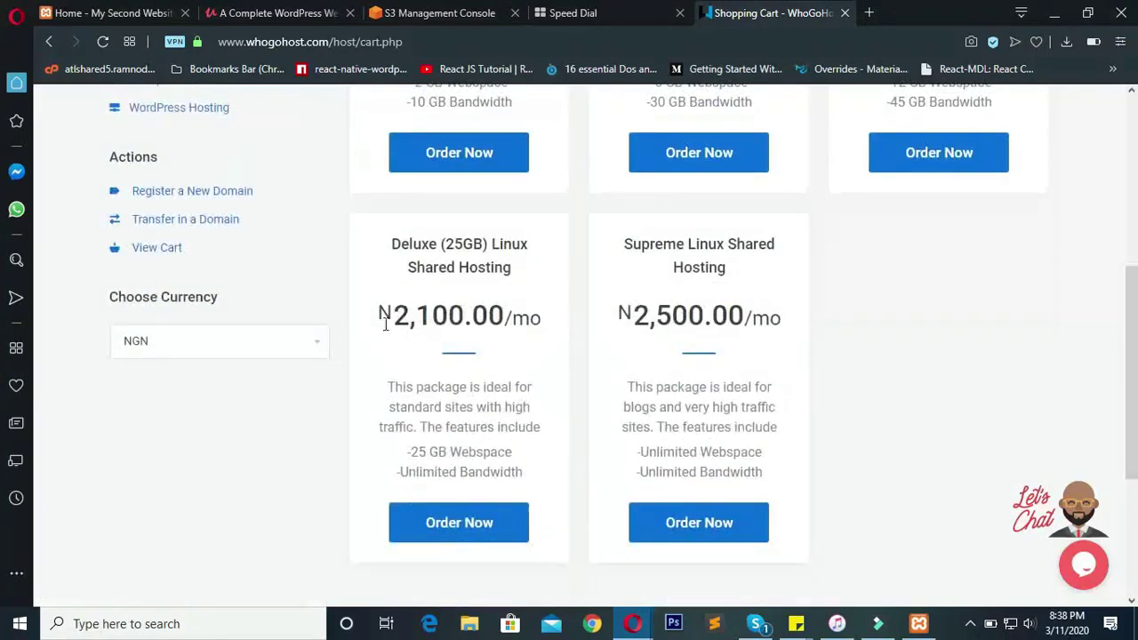
pyautogui.moveTo(635, 312); pyautogui.dragTo(686, 314)
pyautogui.click(774, 343)
pyautogui.scroll(-2, 759, 352)
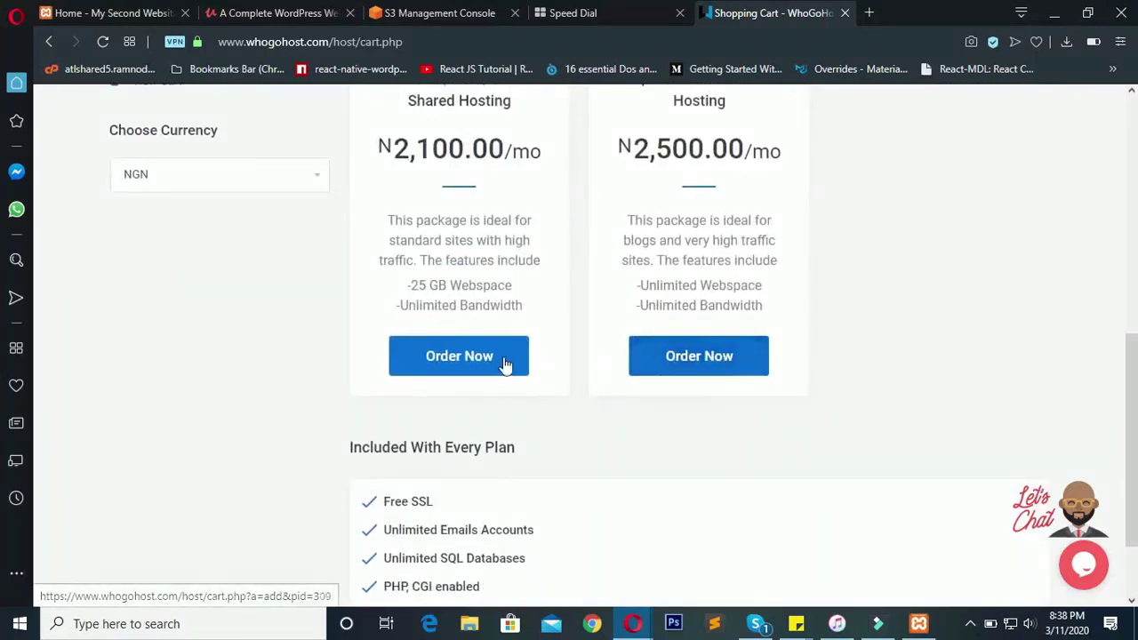
pyautogui.scroll(-1, 685, 365)
pyautogui.scroll(6, 452, 406)
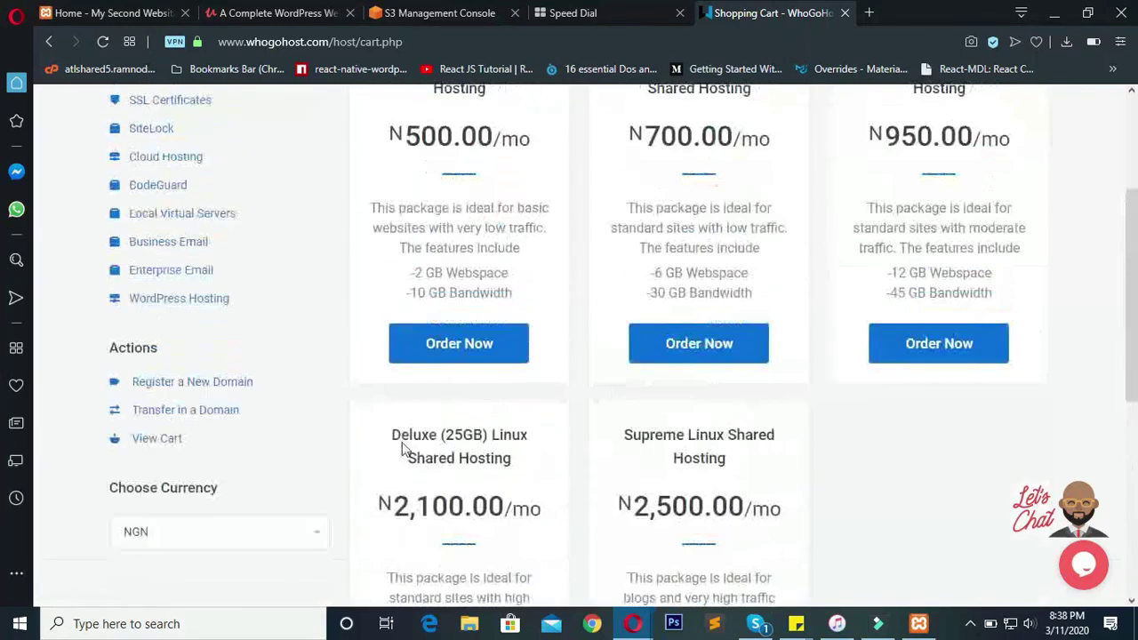
pyautogui.scroll(2, 413, 446)
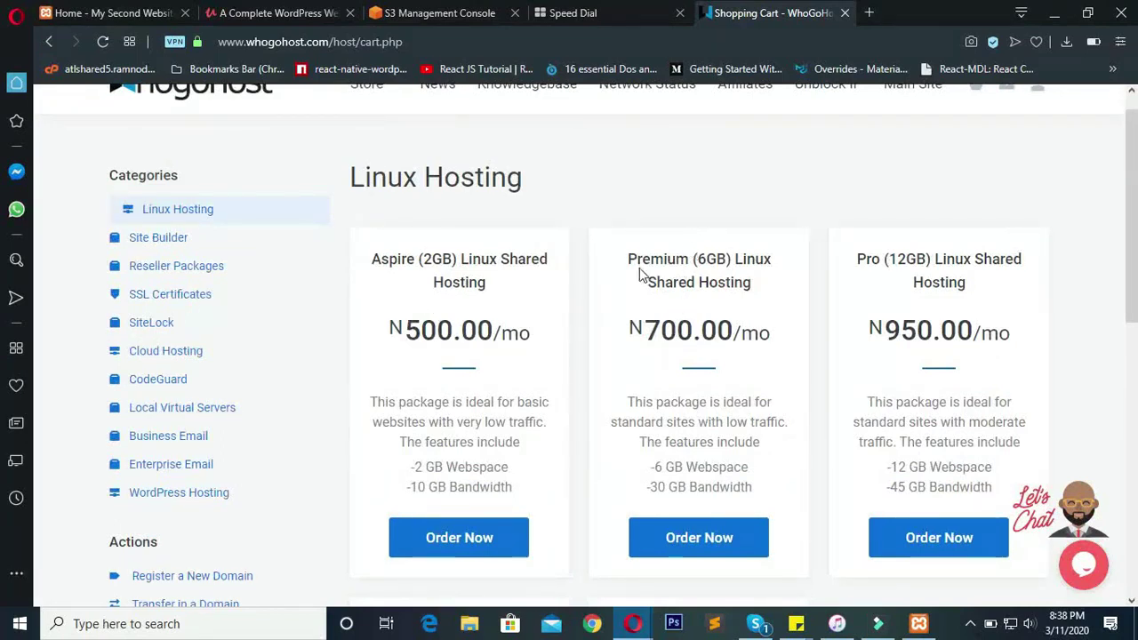
# Step: Compare the Pro plan's monthly price with the Aspire plan's, and look over the remaining hosting plans again
pyautogui.rightClick(405, 300)
pyautogui.click(469, 226)
pyautogui.moveTo(875, 327); pyautogui.dragTo(1013, 321)
pyautogui.click(1011, 353)
pyautogui.click(883, 360)
pyautogui.click(1008, 360)
pyautogui.moveTo(395, 327); pyautogui.dragTo(533, 330)
pyautogui.click(533, 331)
pyautogui.scroll(-2, 538, 344)
pyautogui.scroll(-5, 538, 343)
pyautogui.scroll(7, 543, 340)
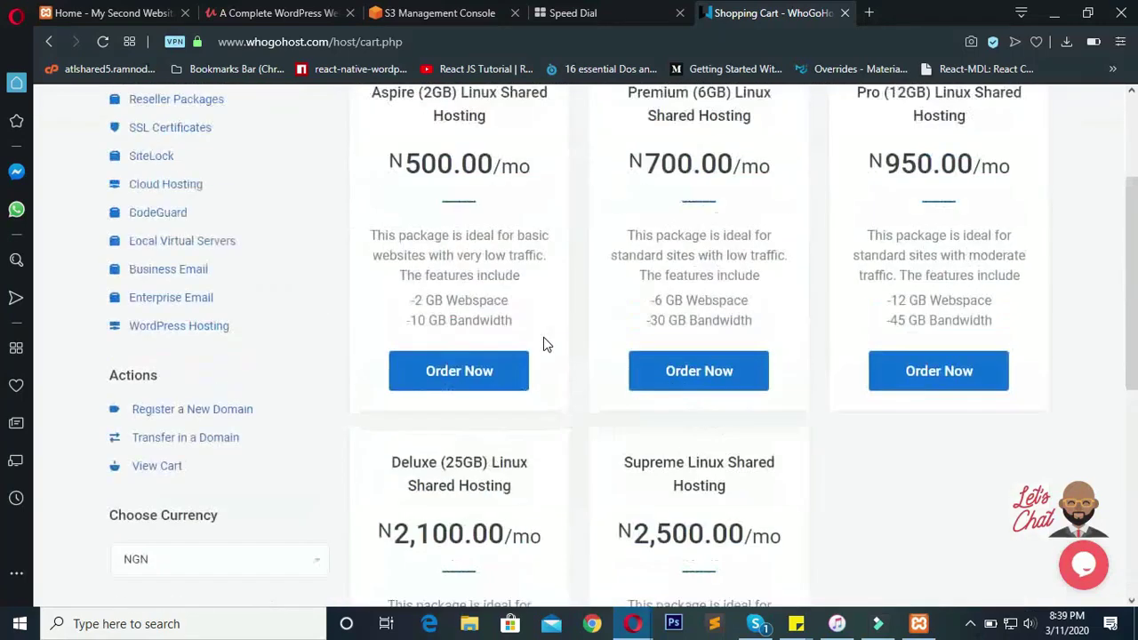
pyautogui.scroll(-9, 543, 340)
pyautogui.scroll(9, 551, 341)
pyautogui.scroll(-3, 557, 343)
pyautogui.scroll(3, 558, 336)
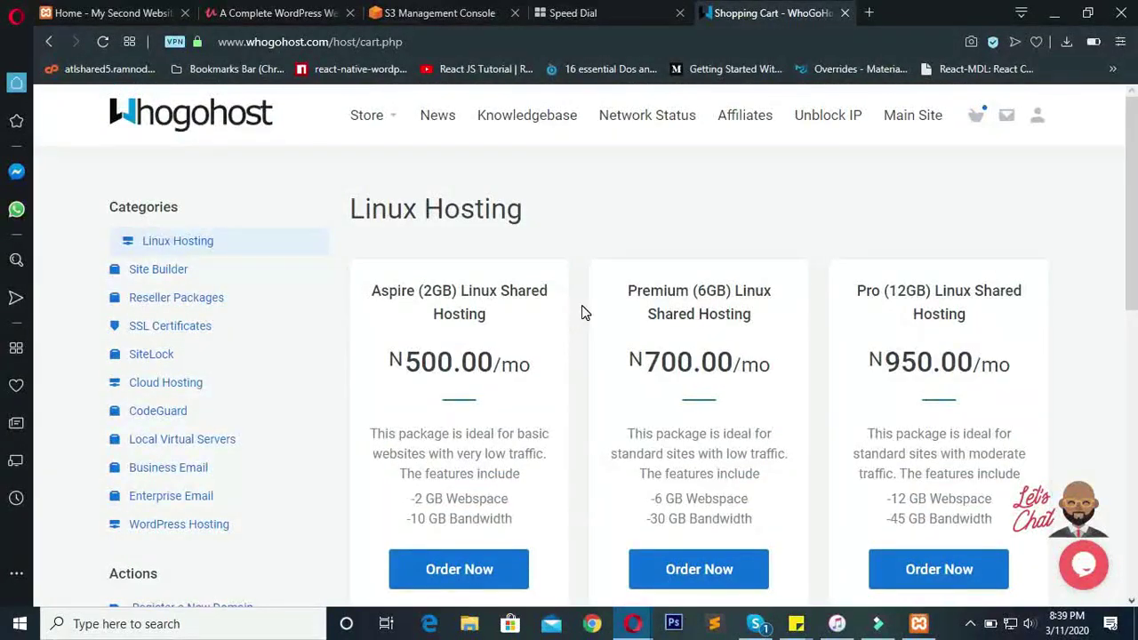
# Step: Order the Aspire (2GB) Linux Shared Hosting plan and read the heading of the domain choice page
pyautogui.scroll(-2, 582, 307)
pyautogui.scroll(-2, 584, 310)
pyautogui.scroll(3, 580, 307)
pyautogui.moveTo(387, 280); pyautogui.dragTo(569, 282)
pyautogui.click(576, 301)
pyautogui.click(465, 487)
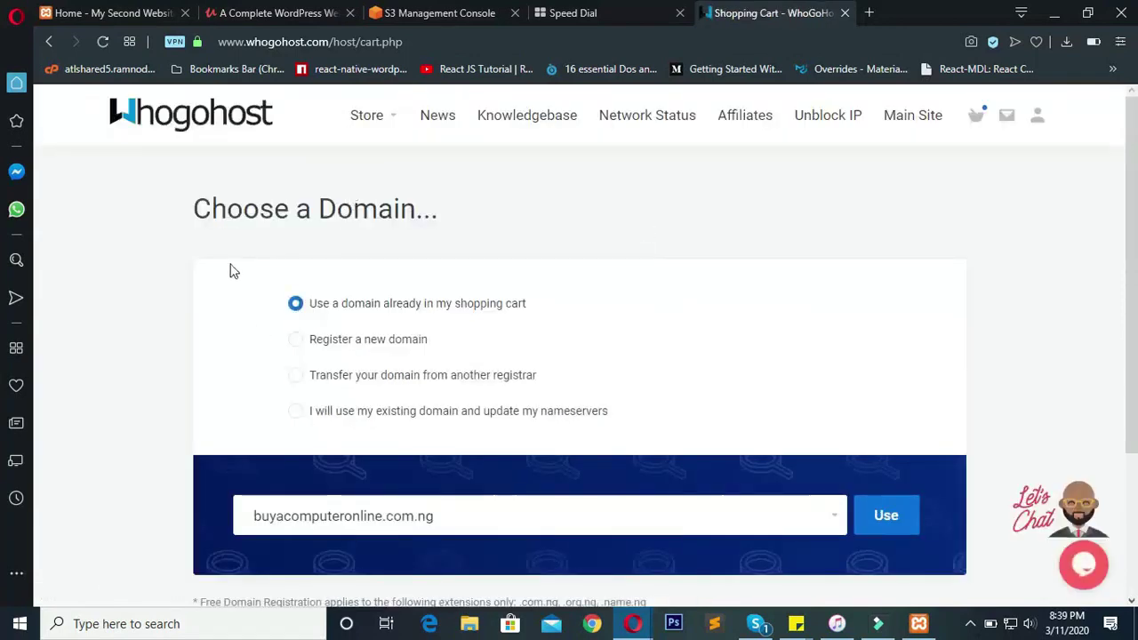
pyautogui.tripleClick(195, 208)
pyautogui.click(574, 229)
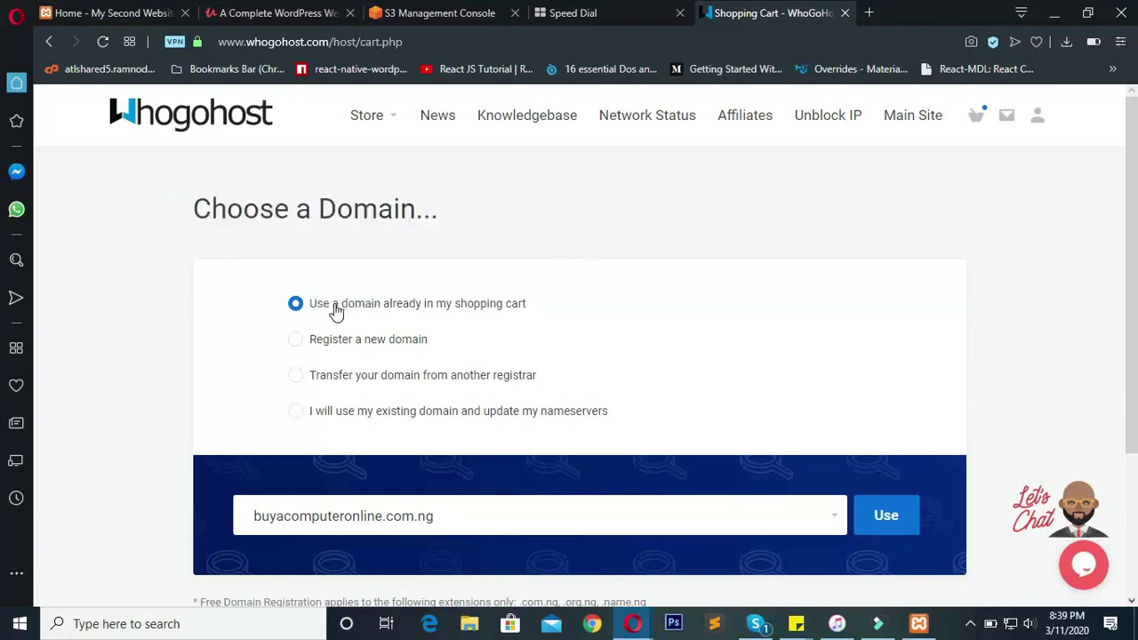
# Step: Assign the domain already in the shopping cart, buyacomputeronline.com.ng, to the hosting order
pyautogui.moveTo(313, 308); pyautogui.dragTo(558, 313)
pyautogui.click(558, 312)
pyautogui.scroll(-2, 364, 314)
pyautogui.scroll(-1, 366, 314)
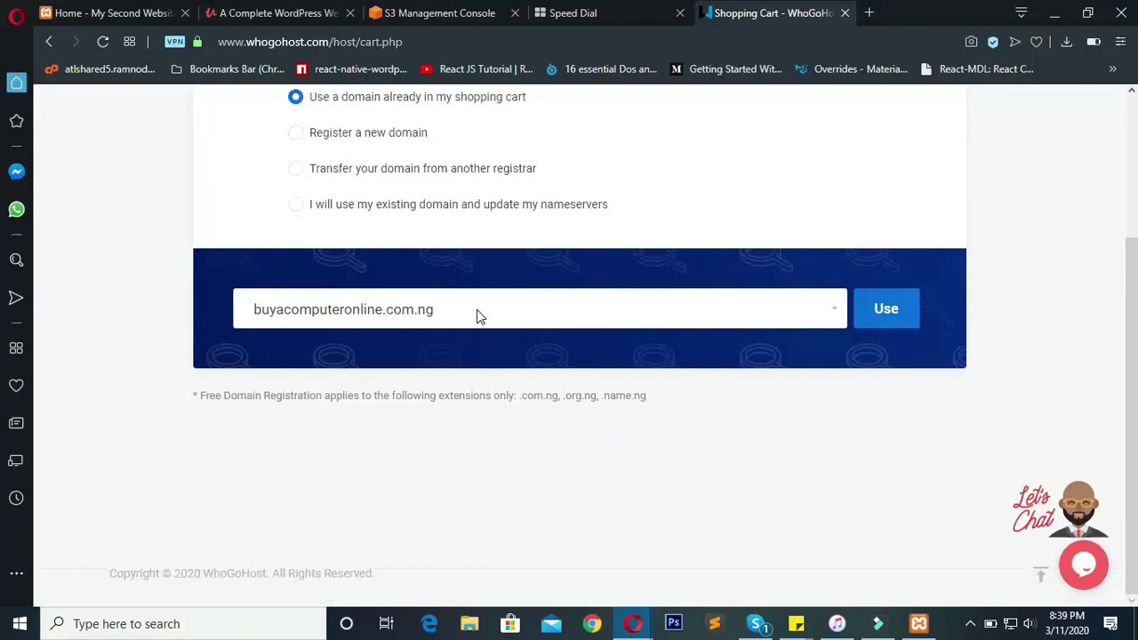
pyautogui.click(831, 305)
pyautogui.click(781, 308)
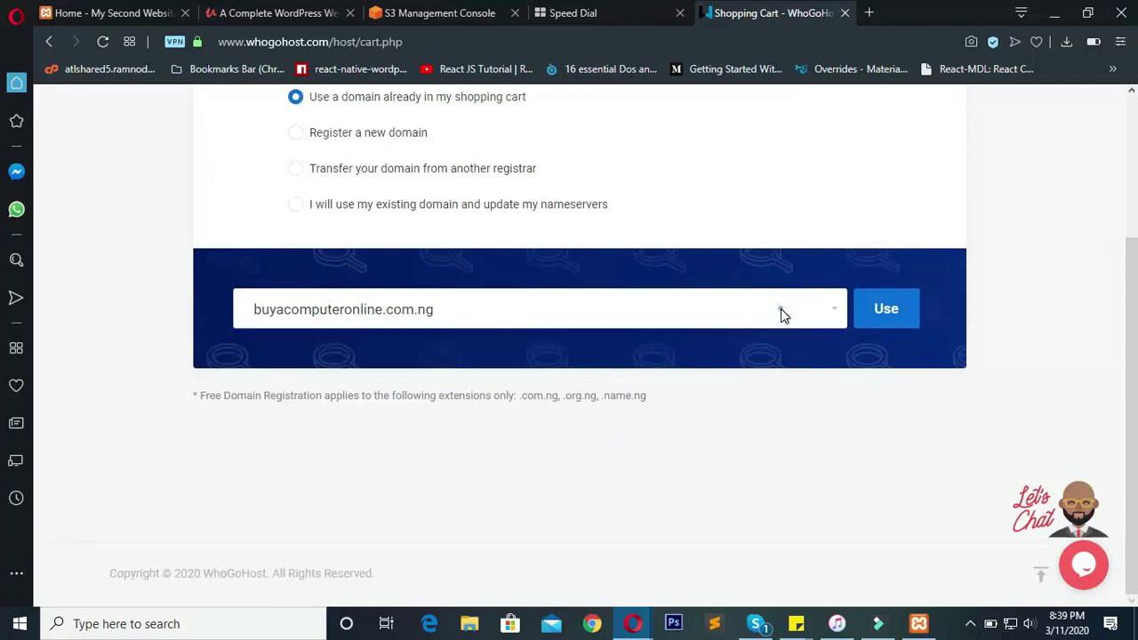
pyautogui.click(875, 311)
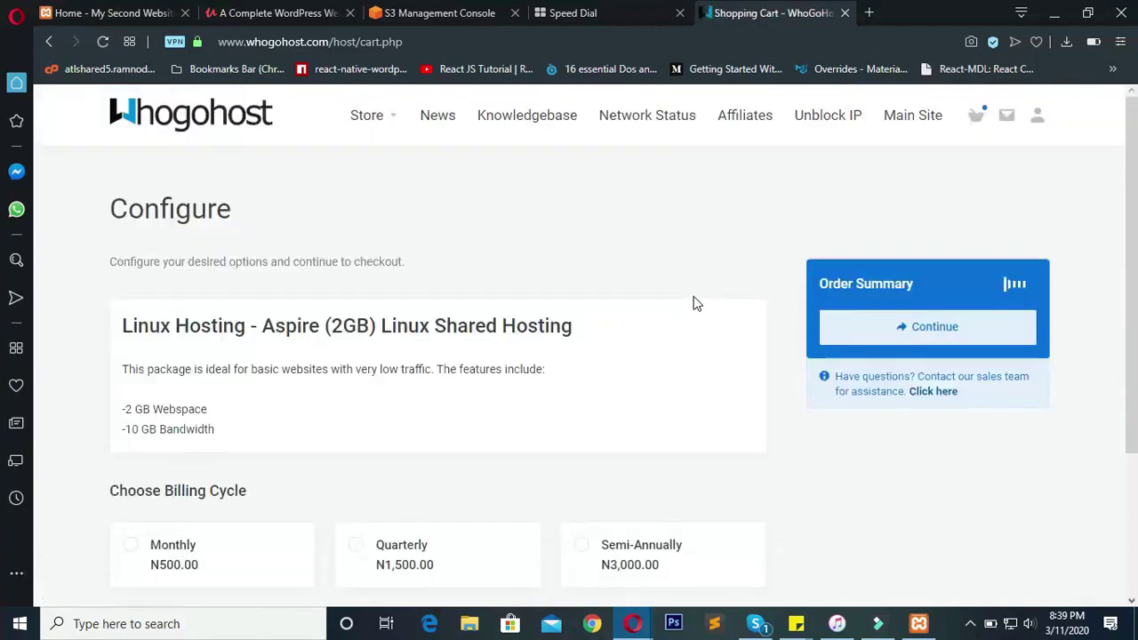
# Step: Examine the Aspire (2GB) plan's name, features and billing cycle choices on the Configure page
pyautogui.scroll(-1, 696, 303)
pyautogui.scroll(1, 696, 302)
pyautogui.scroll(-1, 697, 300)
pyautogui.scroll(1, 698, 299)
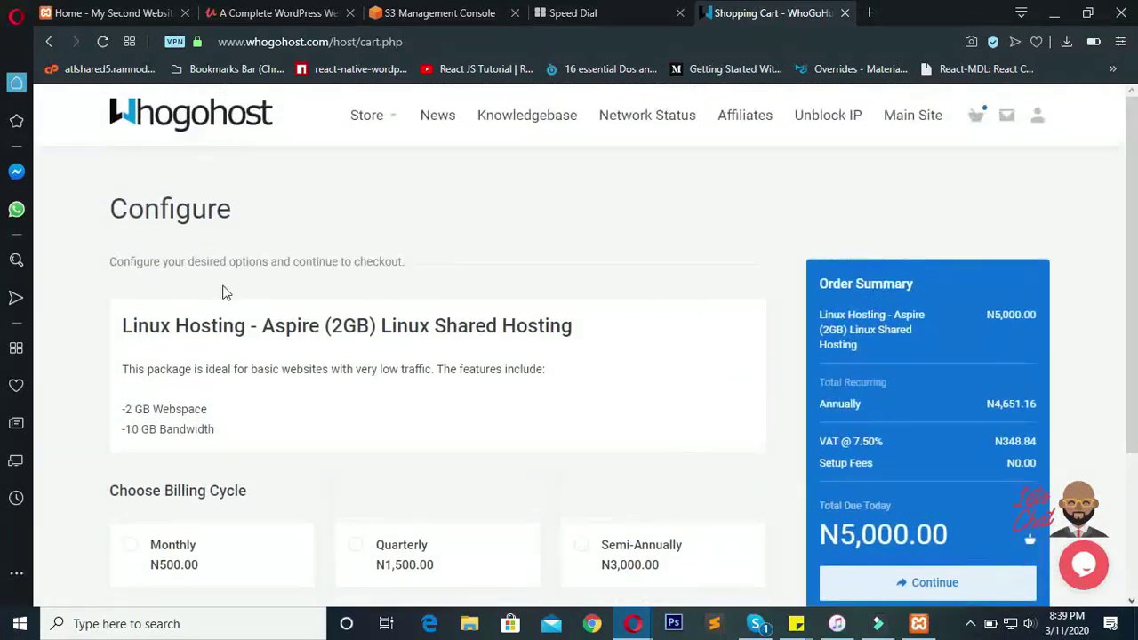
pyautogui.moveTo(125, 327); pyautogui.dragTo(587, 321)
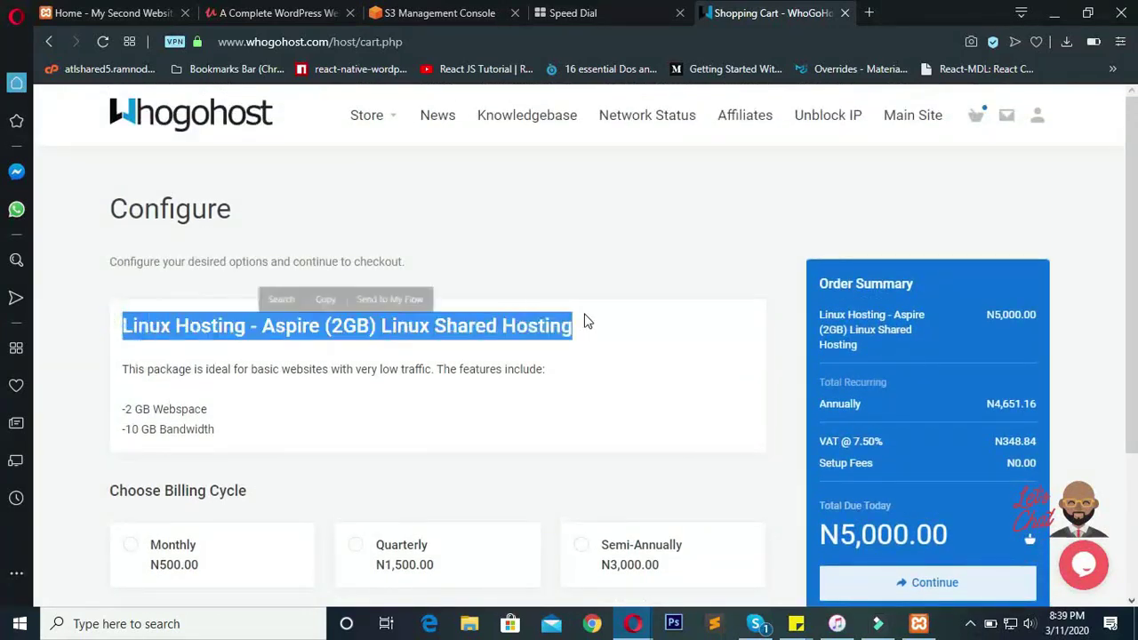
pyautogui.click(304, 369)
pyautogui.scroll(-1, 245, 409)
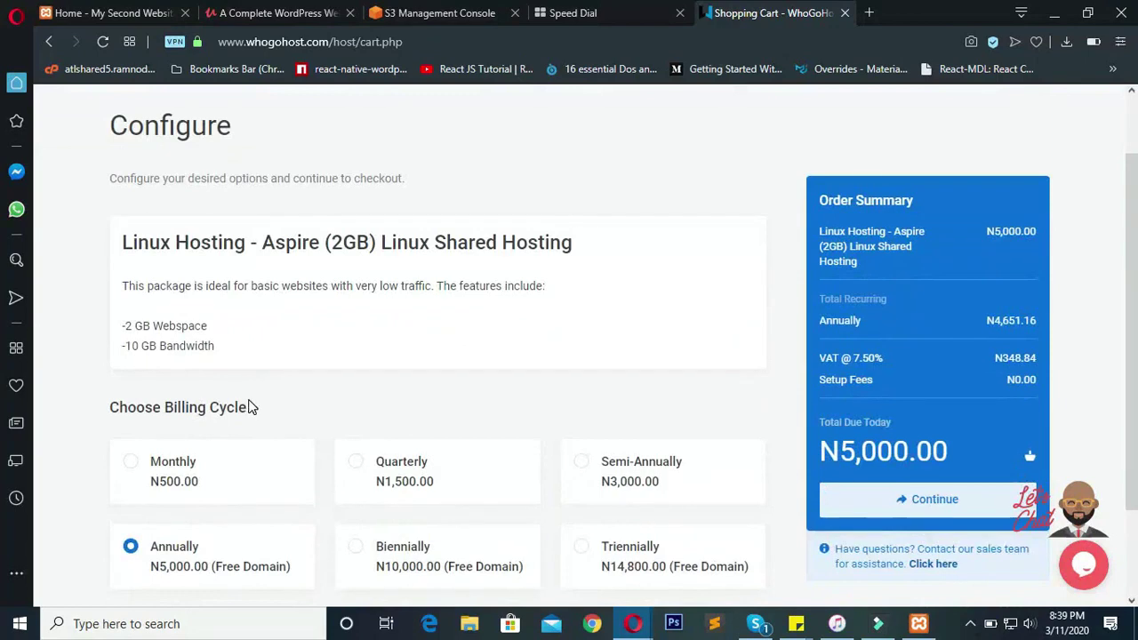
pyautogui.scroll(-1, 250, 391)
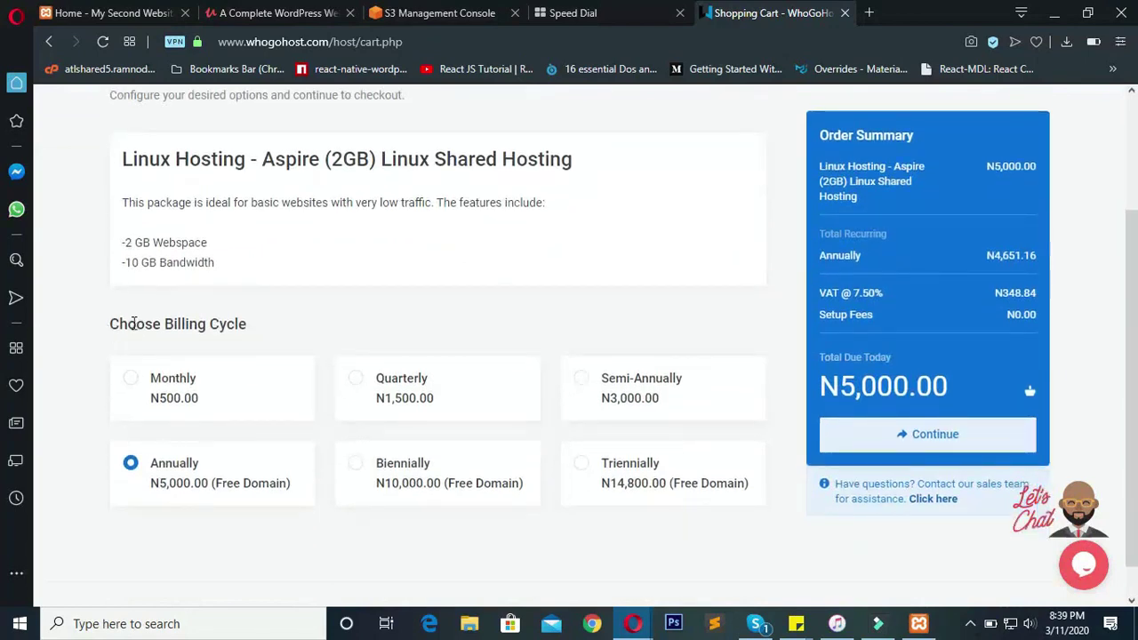
# Step: Try the Aspire plan's billing cycles in turn, from Monthly through Triennially, to compare the amounts due
pyautogui.click(169, 399)
pyautogui.click(427, 382)
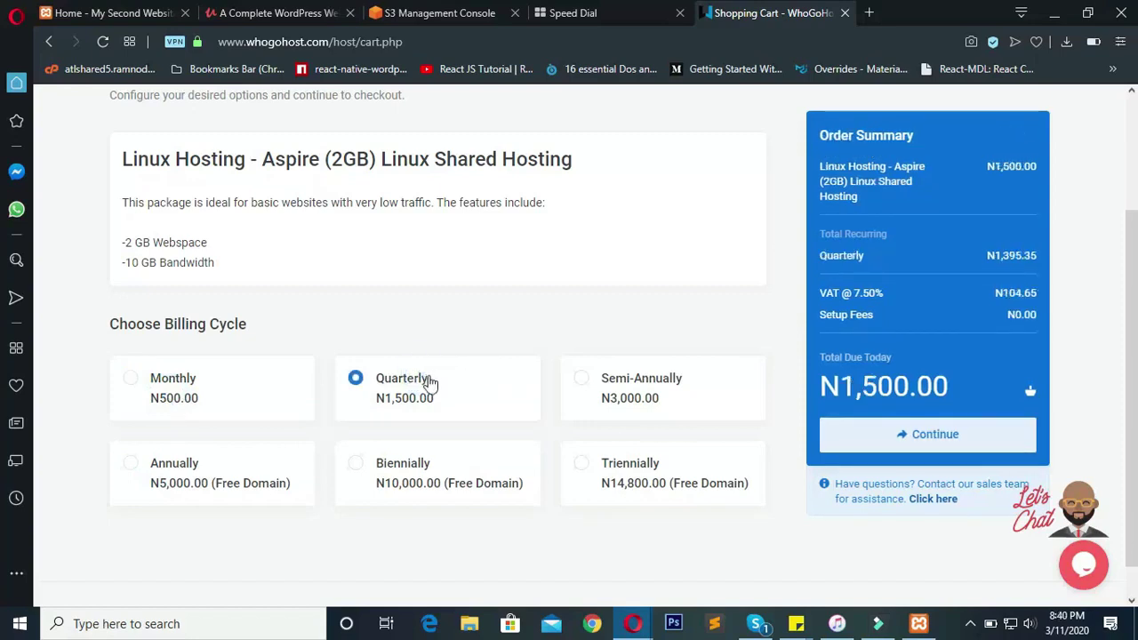
pyautogui.click(661, 393)
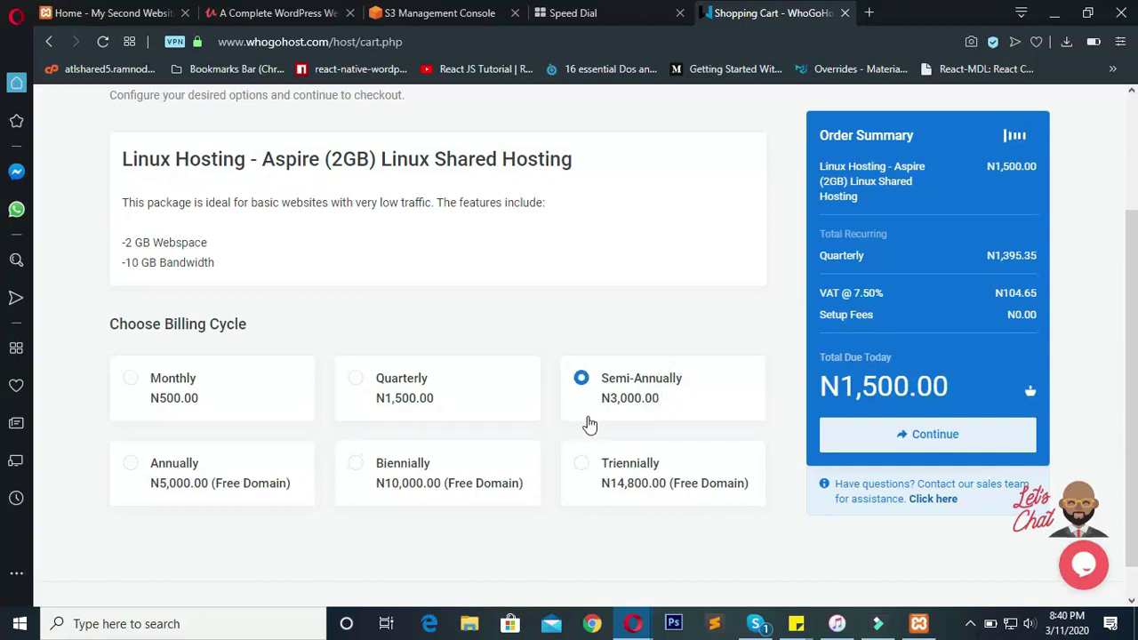
pyautogui.click(165, 485)
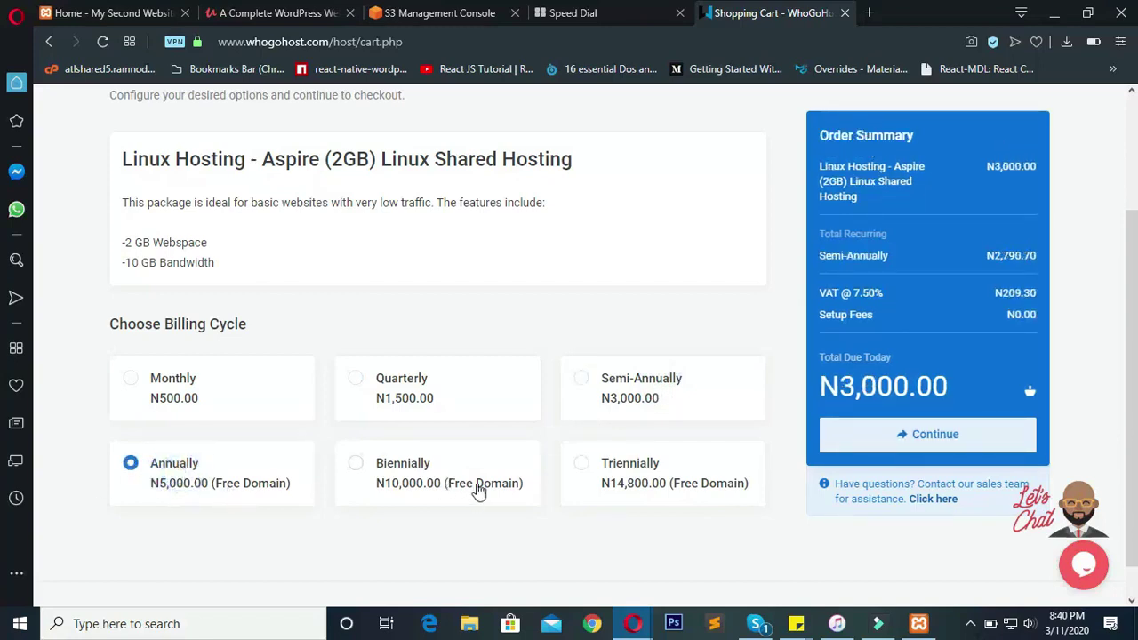
pyautogui.moveTo(521, 490); pyautogui.dragTo(358, 457)
pyautogui.click(404, 494)
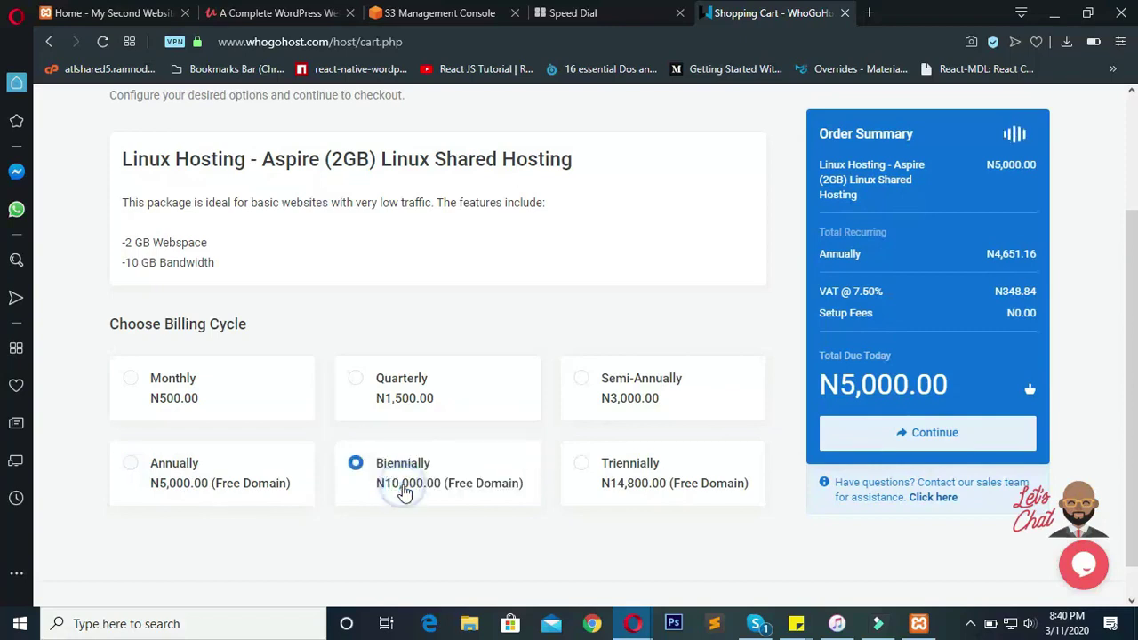
pyautogui.click(439, 469)
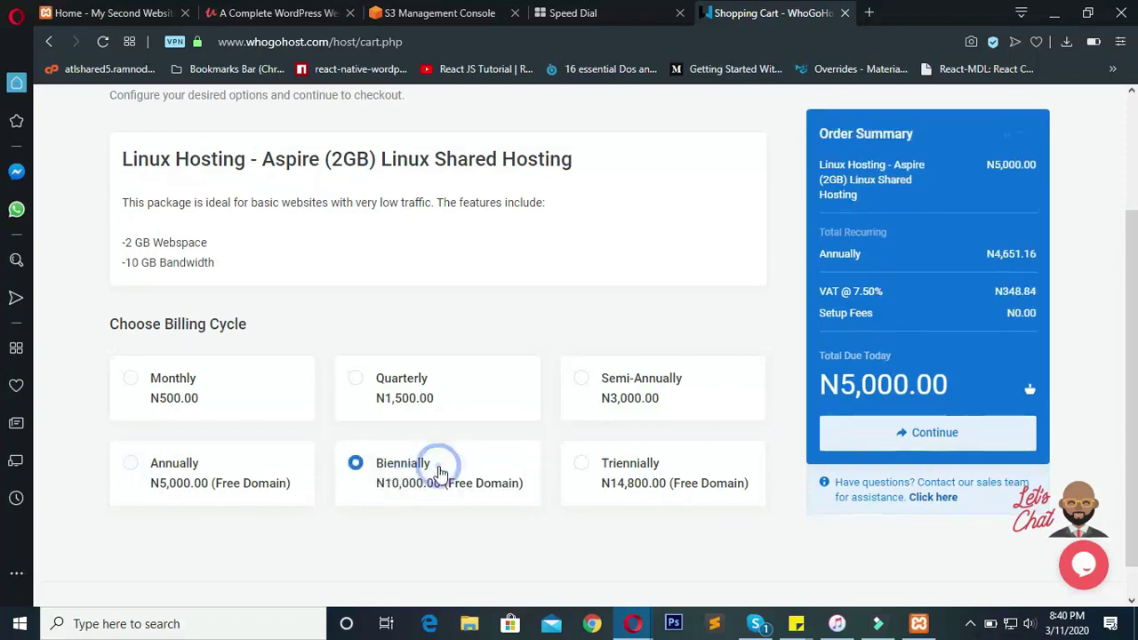
pyautogui.click(660, 481)
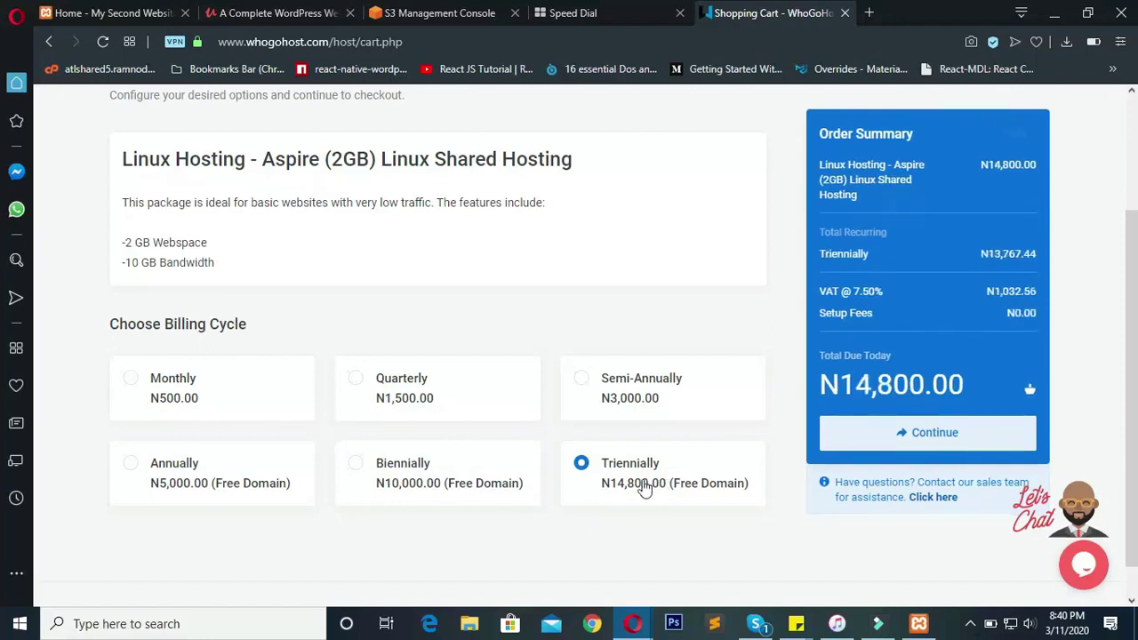
# Step: Set the Aspire plan's billing cycle to Monthly and continue to the review and checkout page
pyautogui.scroll(2, 635, 427)
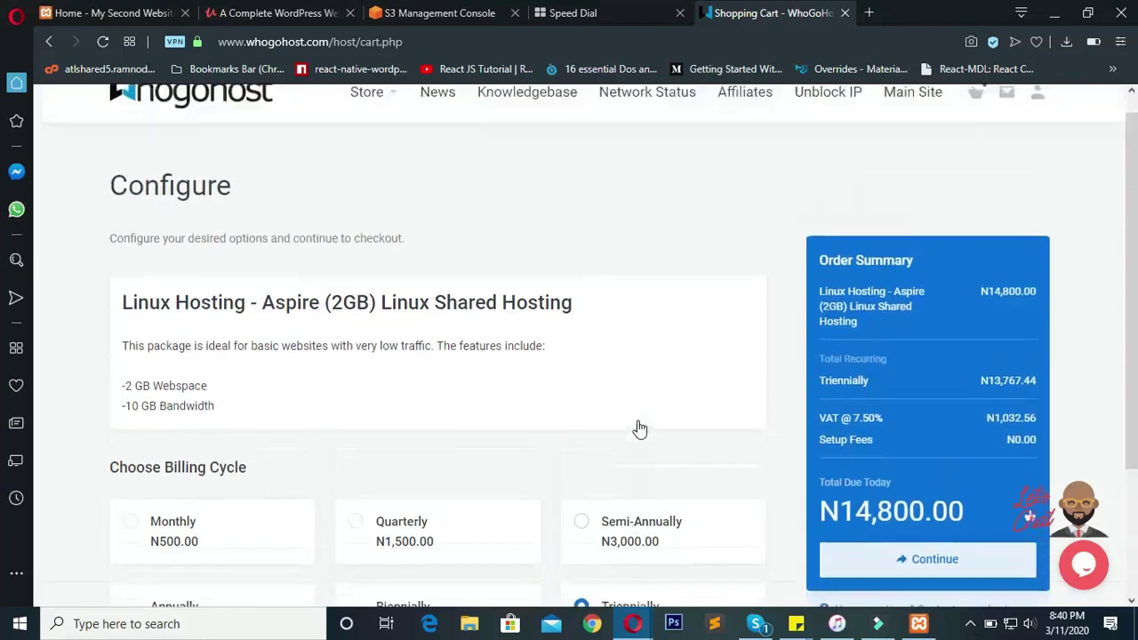
pyautogui.scroll(-2, 634, 427)
pyautogui.click(181, 398)
pyautogui.scroll(2, 186, 396)
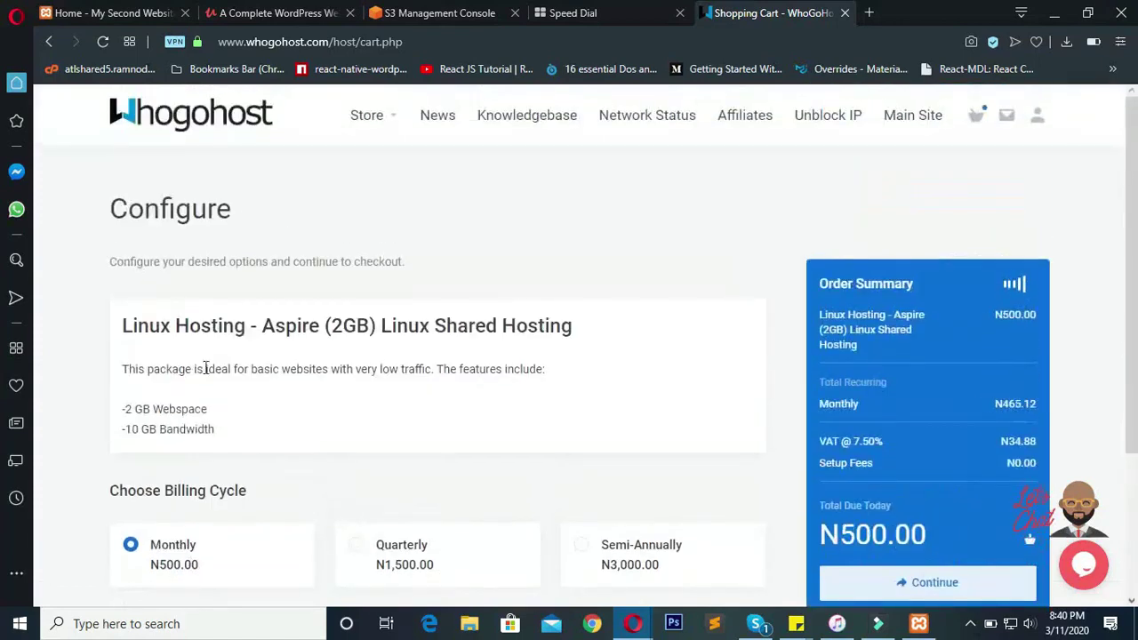
pyautogui.doubleClick(179, 330)
pyautogui.click(252, 343)
pyautogui.scroll(-1, 533, 383)
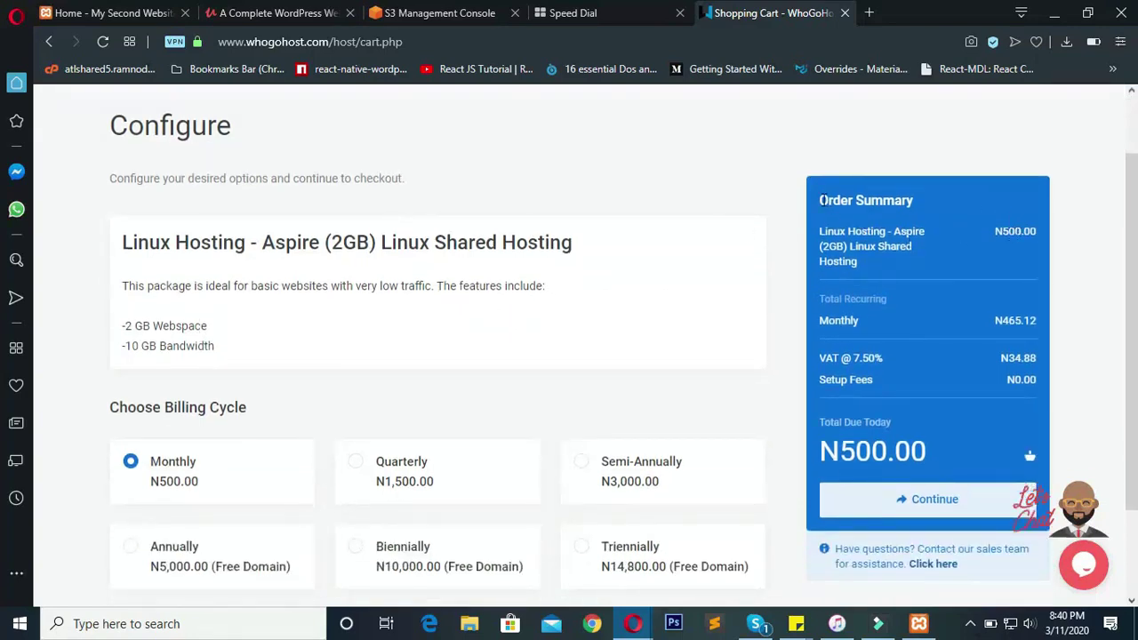
pyautogui.scroll(1, 681, 307)
pyautogui.scroll(-1, 699, 281)
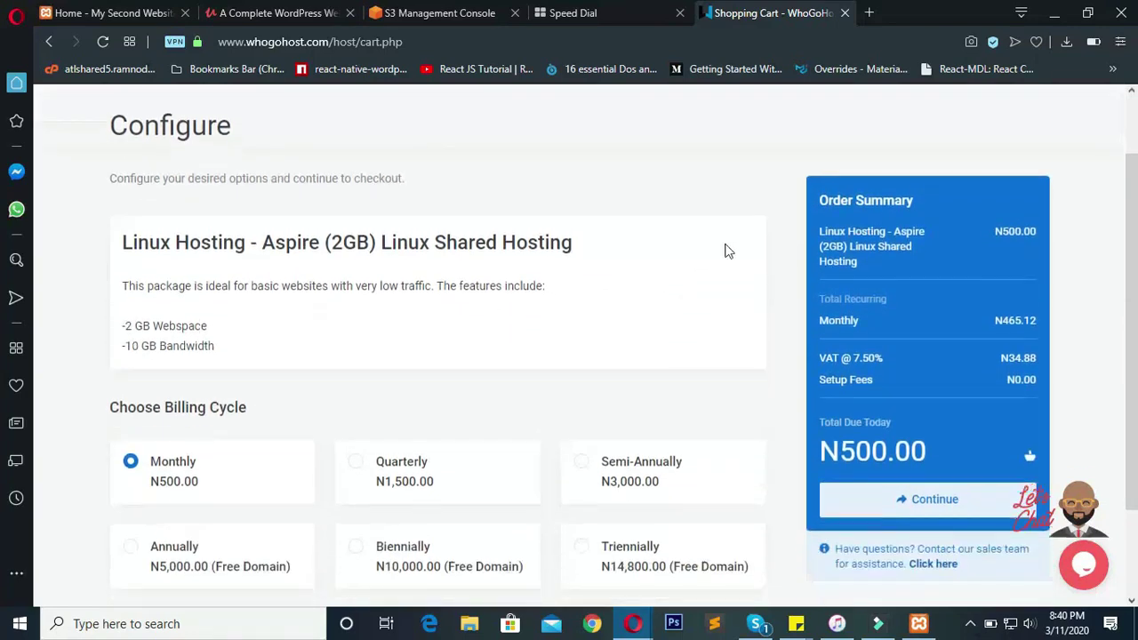
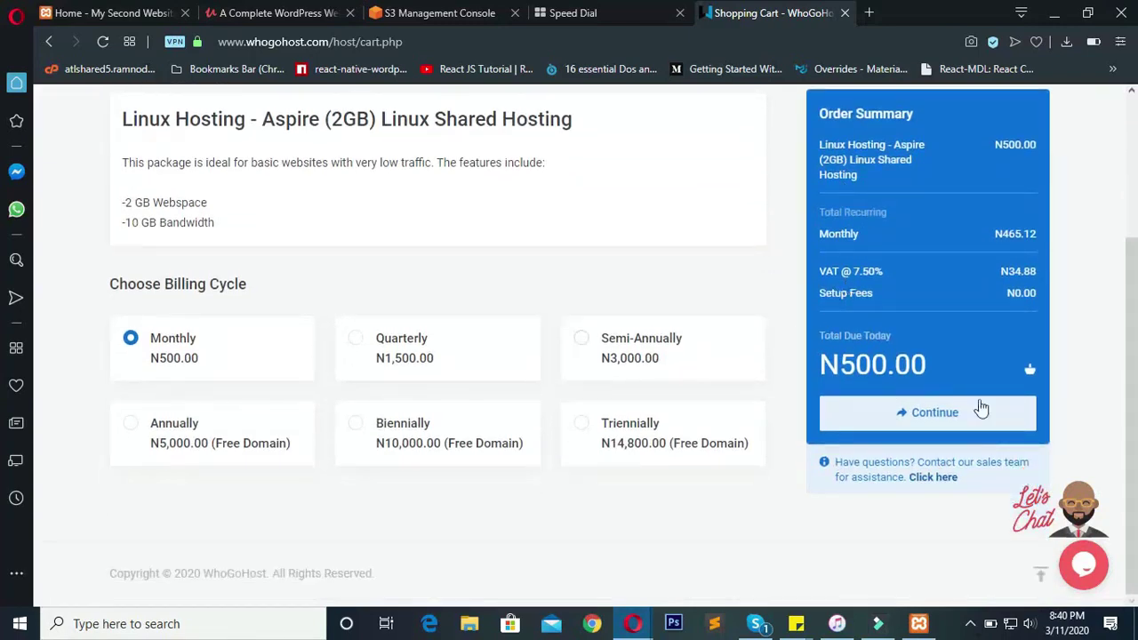
pyautogui.click(948, 424)
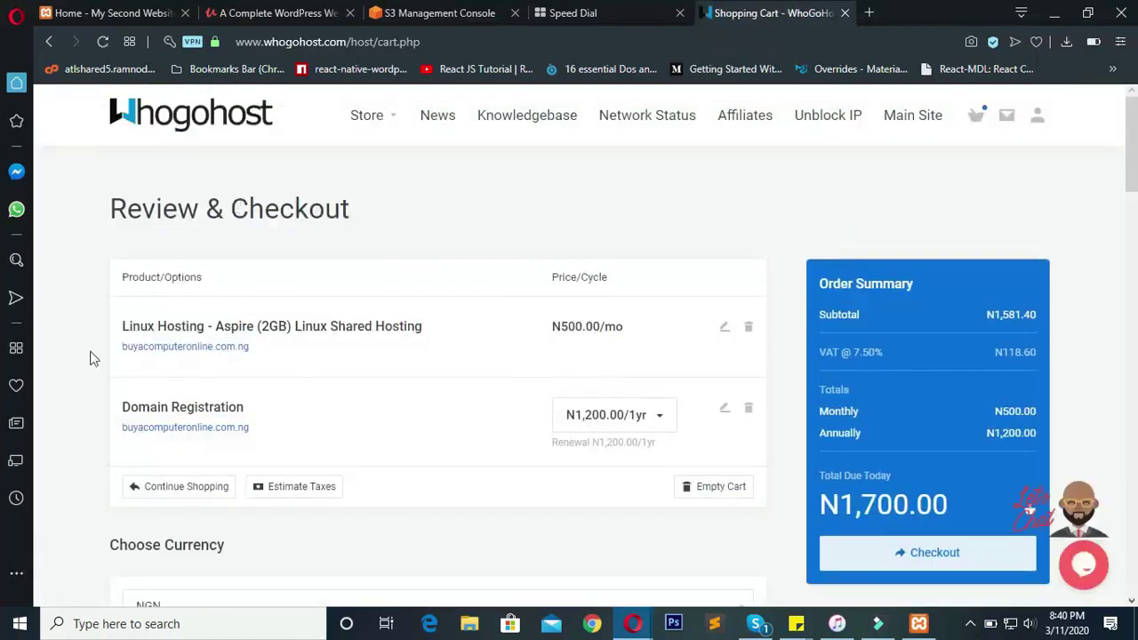
# Step: Review the hosting and domain registration items in the cart, including the available domain registration periods
pyautogui.scroll(-1, 189, 271)
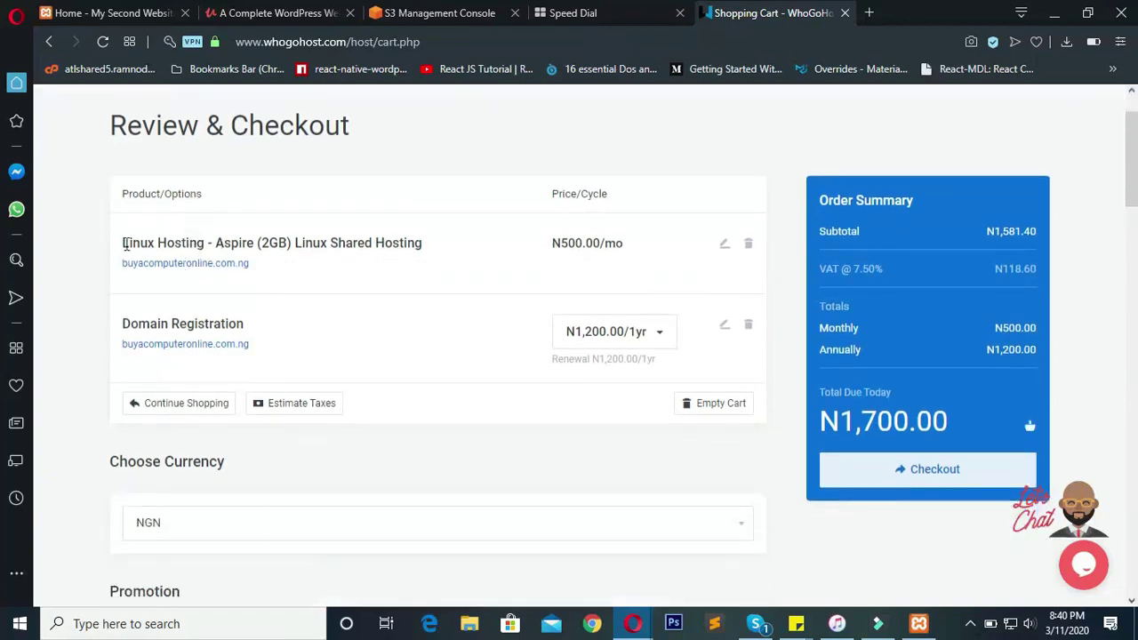
pyautogui.moveTo(125, 242); pyautogui.dragTo(427, 254)
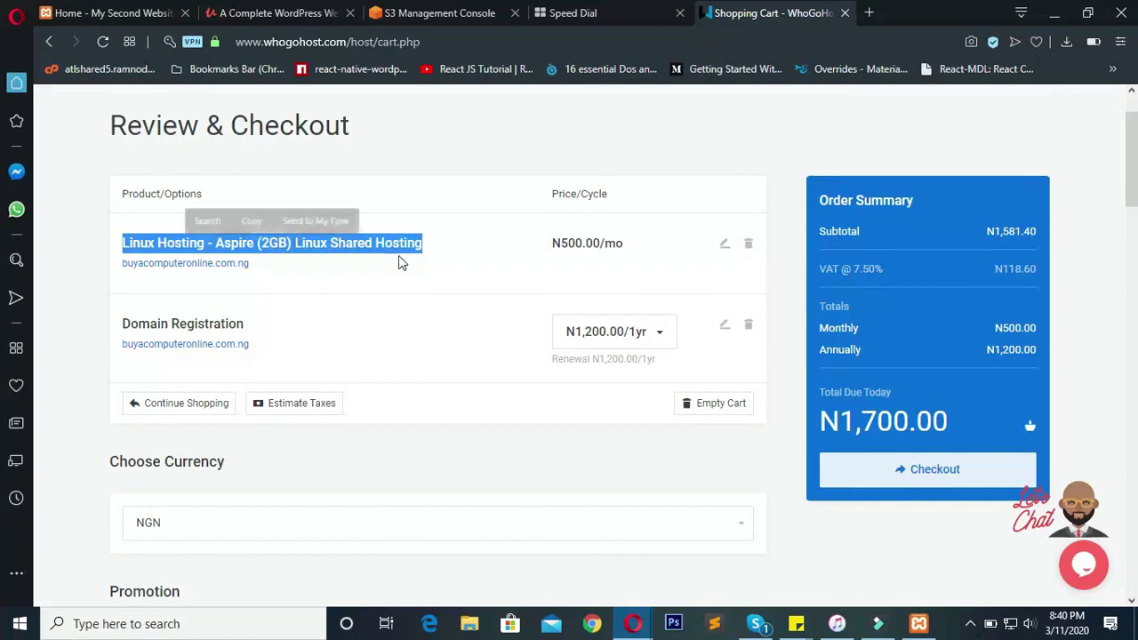
pyautogui.moveTo(125, 327); pyautogui.dragTo(312, 328)
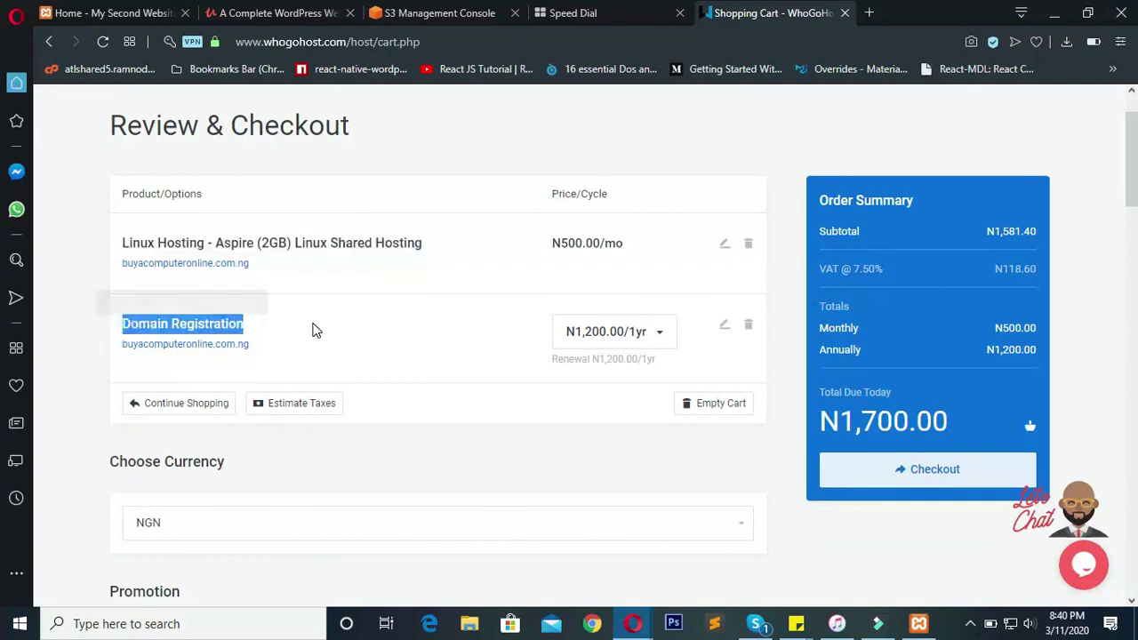
pyautogui.click(589, 345)
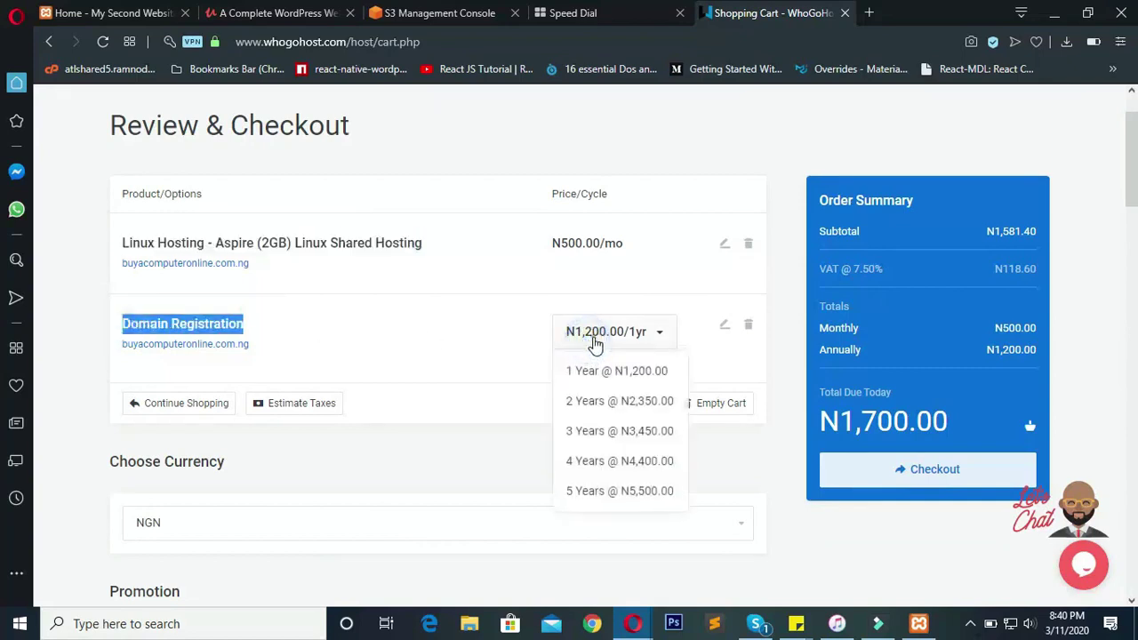
pyautogui.click(589, 332)
pyautogui.click(588, 249)
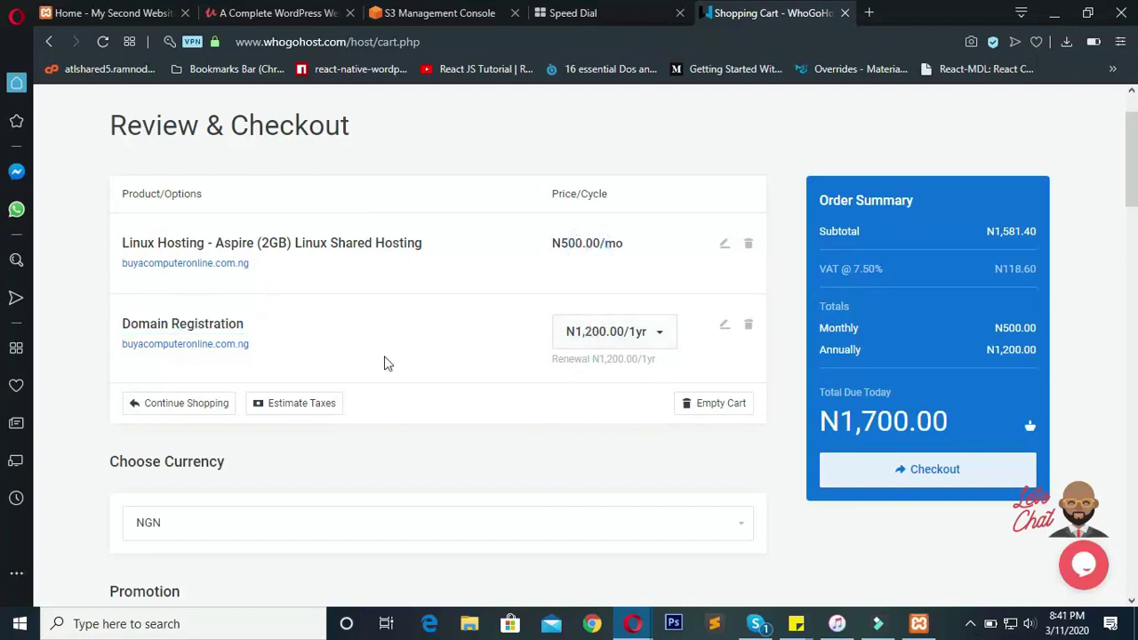
# Step: Check the currency selection for the order on the checkout page
pyautogui.scroll(-1, 360, 366)
pyautogui.scroll(-1, 373, 355)
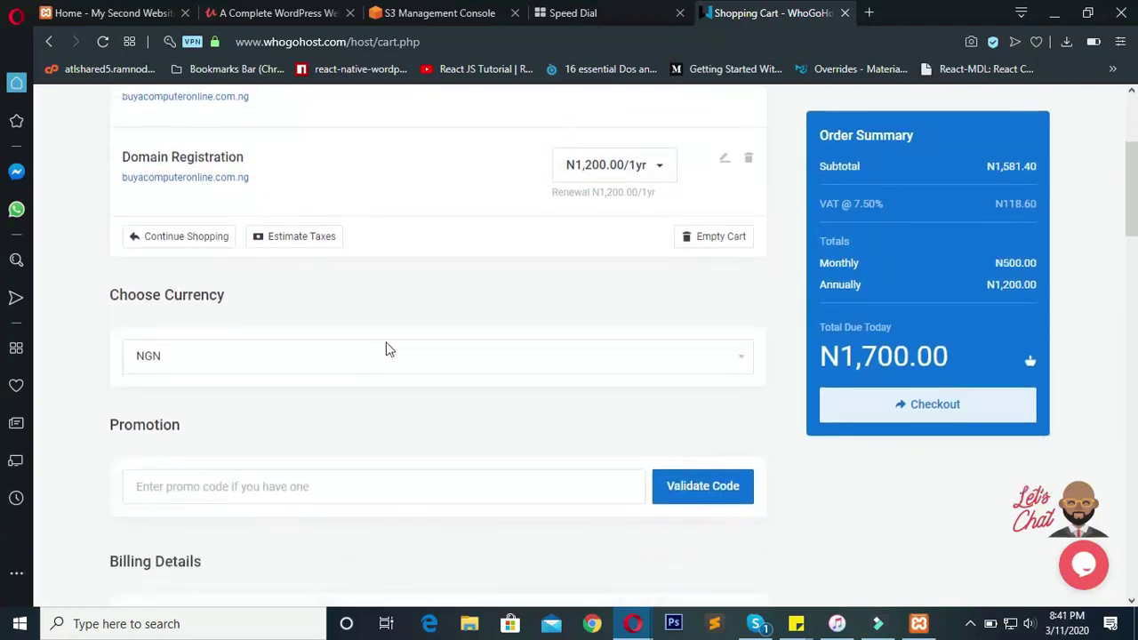
pyautogui.click(324, 355)
pyautogui.click(324, 355)
pyautogui.click(324, 356)
pyautogui.click(325, 356)
# Step: Look over the promotion code and billing details sections of the checkout page alongside the cart items
pyautogui.scroll(-3, 325, 363)
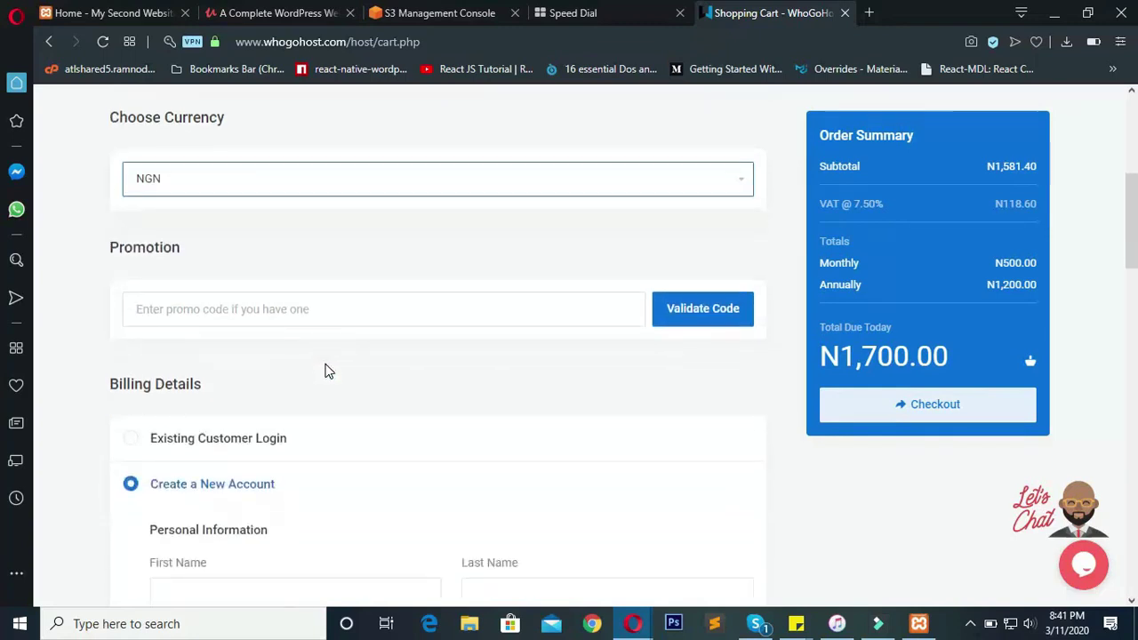
pyautogui.scroll(1, 382, 318)
pyautogui.scroll(-3, 673, 305)
pyautogui.scroll(5, 673, 305)
pyautogui.scroll(-3, 673, 304)
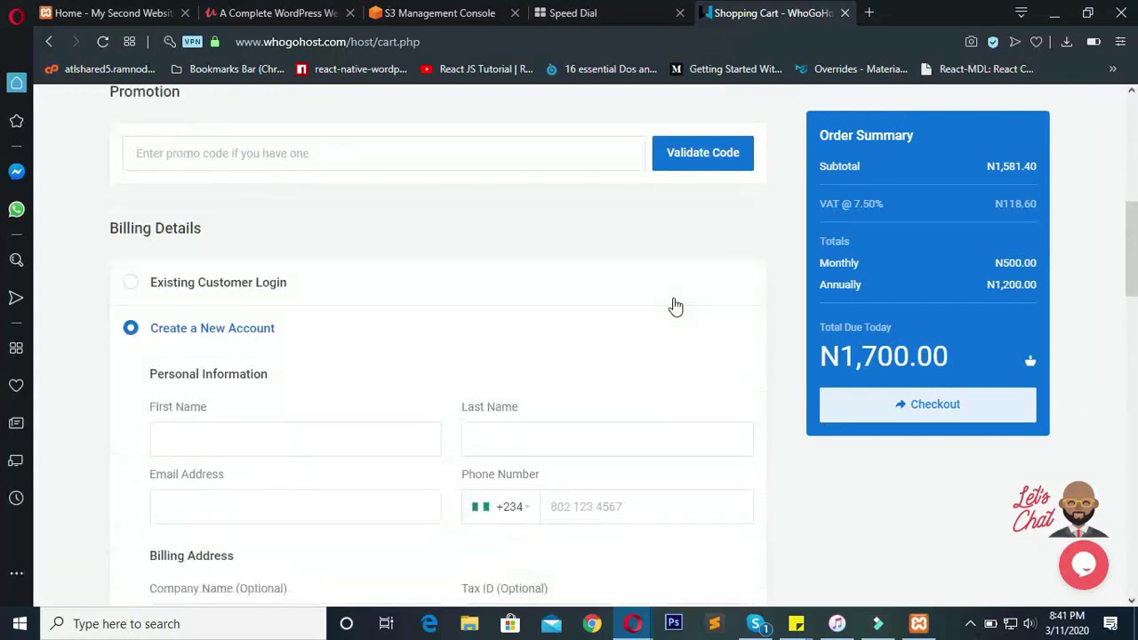
pyautogui.scroll(6, 673, 305)
pyautogui.scroll(-3, 673, 305)
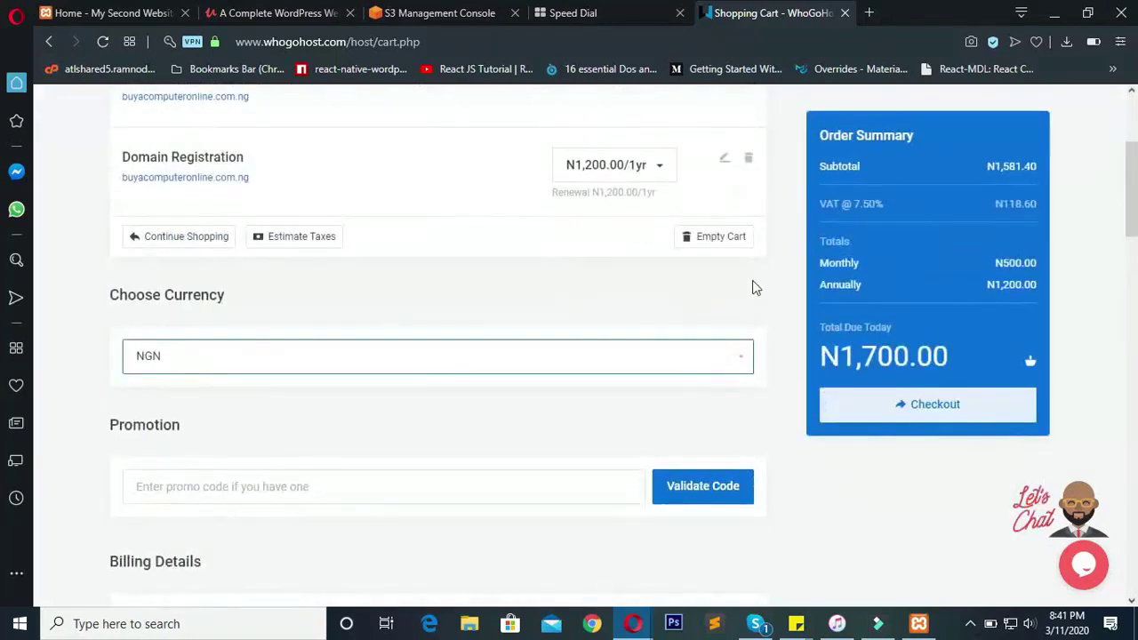
pyautogui.scroll(3, 770, 284)
pyautogui.scroll(-1, 769, 285)
pyautogui.scroll(-3, 774, 293)
pyautogui.scroll(2, 770, 294)
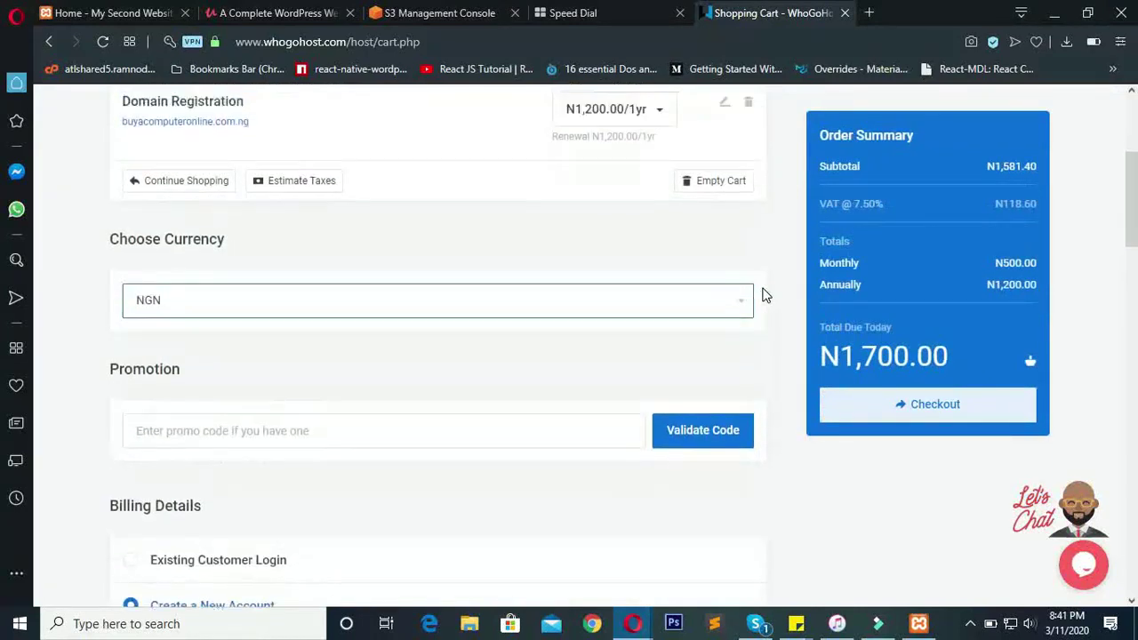
# Step: Try to check out with the billing details left empty, and read through the notice above the cart
pyautogui.click(1001, 410)
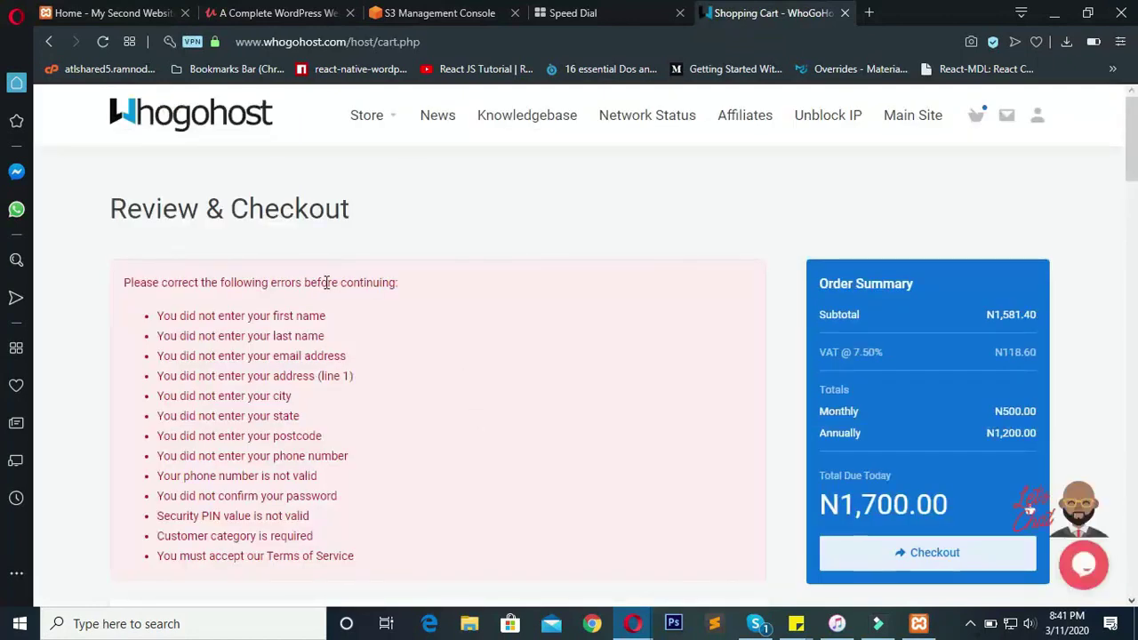
pyautogui.scroll(-1, 311, 281)
pyautogui.click(125, 198)
pyautogui.moveTo(125, 197); pyautogui.dragTo(465, 489)
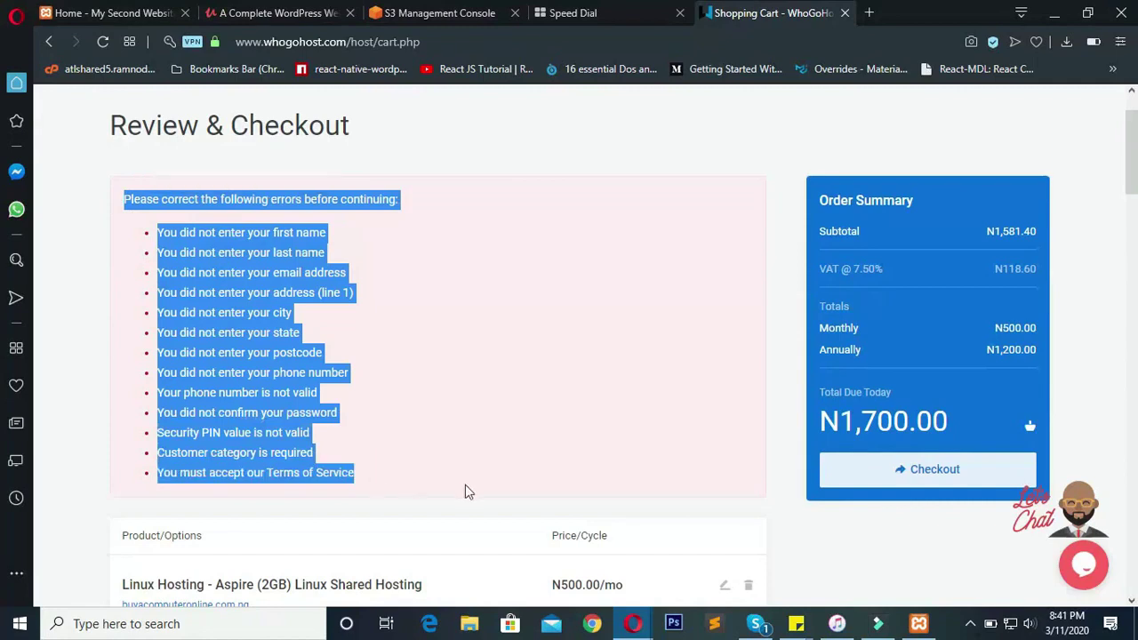
pyautogui.click(464, 486)
# Step: Examine the total due today in the order summary, and look further down to the promotion and billing sections
pyautogui.scroll(-1, 435, 485)
pyautogui.scroll(-3, 436, 485)
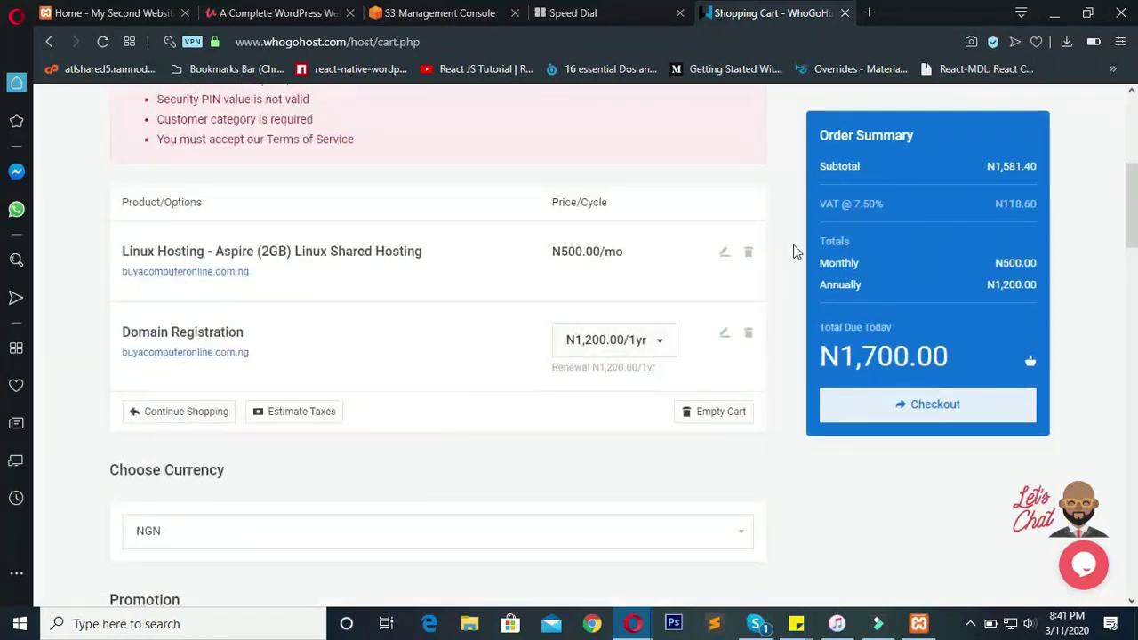
pyautogui.doubleClick(933, 355)
pyautogui.click(924, 356)
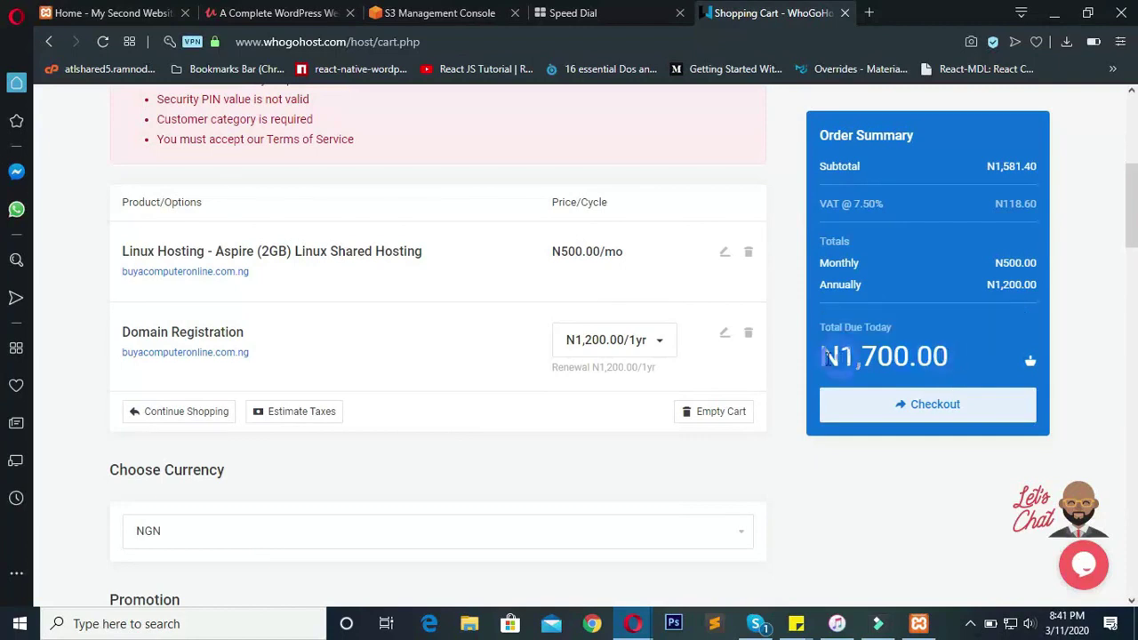
pyautogui.doubleClick(948, 356)
pyautogui.click(953, 358)
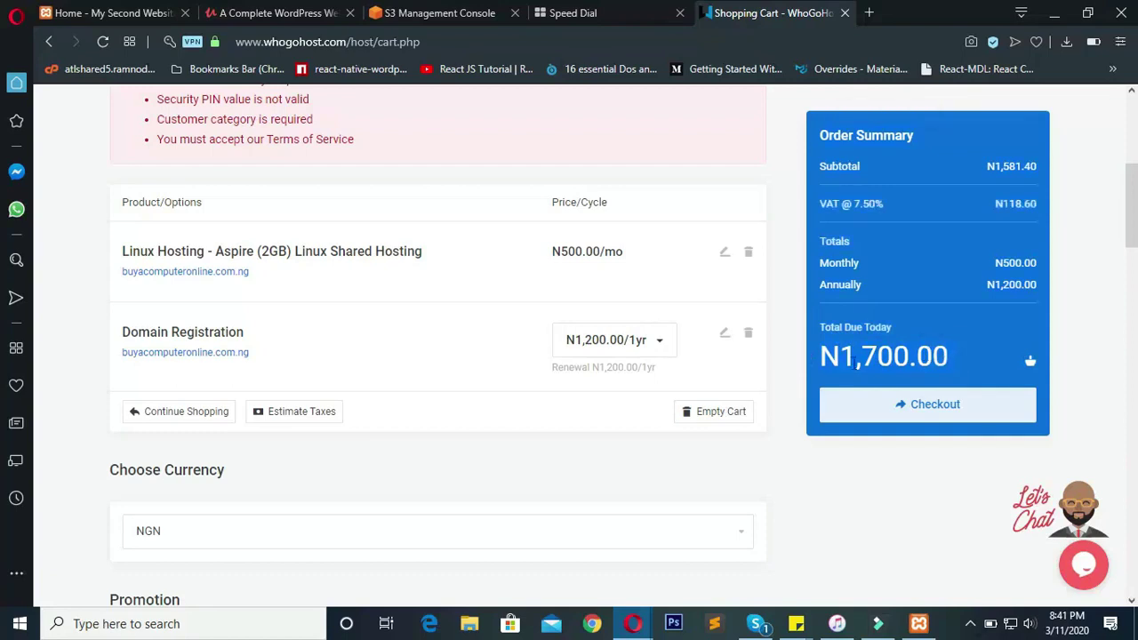
pyautogui.scroll(-4, 297, 293)
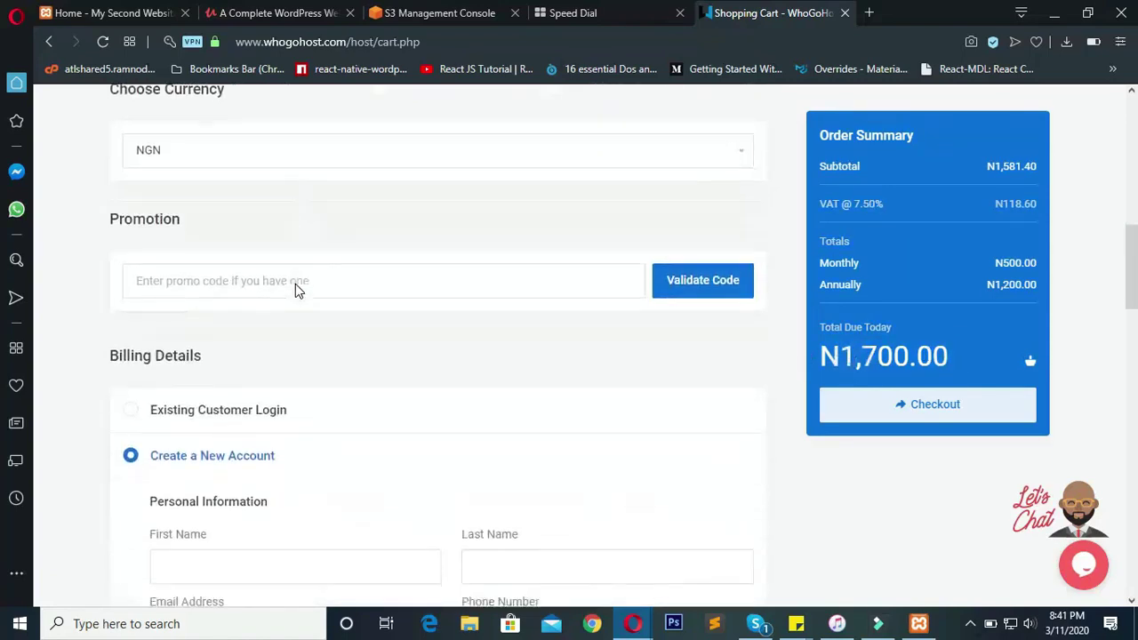
# Step: Go through the name, email address and phone number fields of the new account's personal information
pyautogui.scroll(-2, 295, 284)
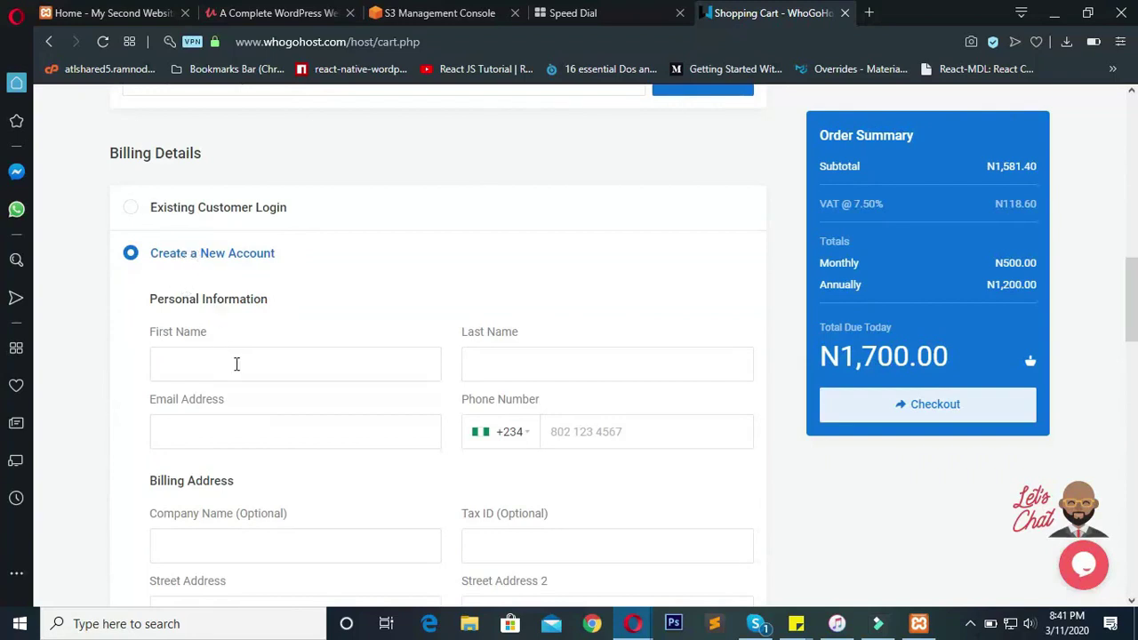
pyautogui.click(237, 364)
pyautogui.click(539, 372)
pyautogui.scroll(-1, 302, 373)
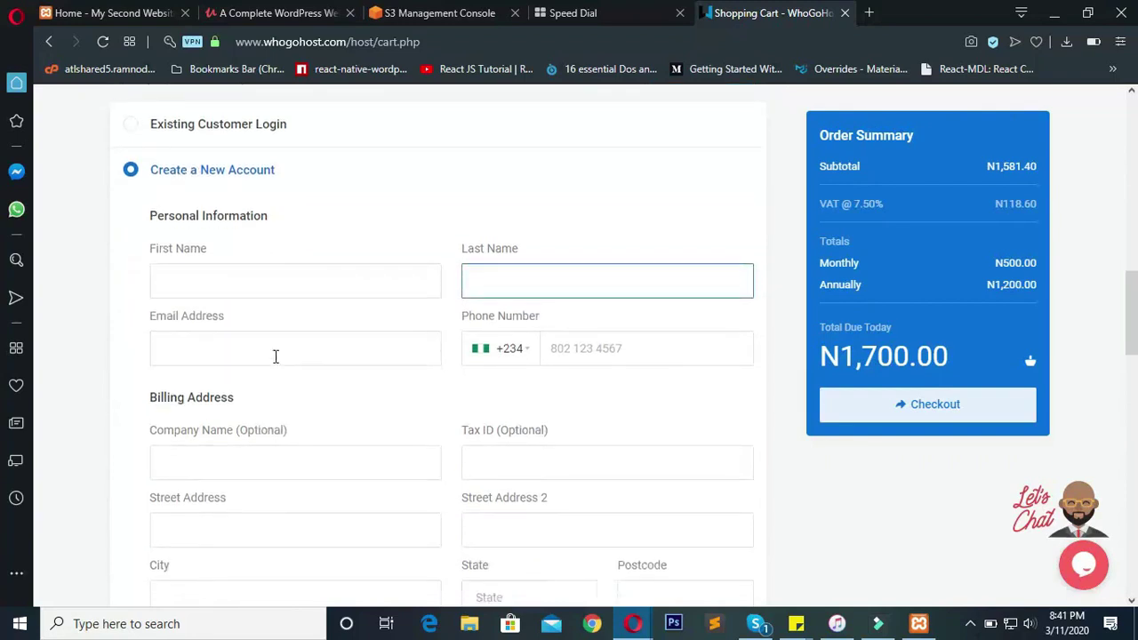
pyautogui.click(231, 343)
pyautogui.click(595, 339)
# Step: Go through the billing address fields, from company name and street address to city, state, postcode and country
pyautogui.click(244, 449)
pyautogui.scroll(-3, 305, 477)
pyautogui.click(316, 290)
pyautogui.click(597, 279)
pyautogui.click(531, 346)
pyautogui.click(648, 348)
pyautogui.click(543, 350)
pyautogui.click(377, 354)
pyautogui.click(248, 419)
pyautogui.click(246, 419)
# Step: Examine the mobile phone, SMS notifications and security PIN fields in the additional required information
pyautogui.scroll(-1, 246, 421)
pyautogui.click(243, 439)
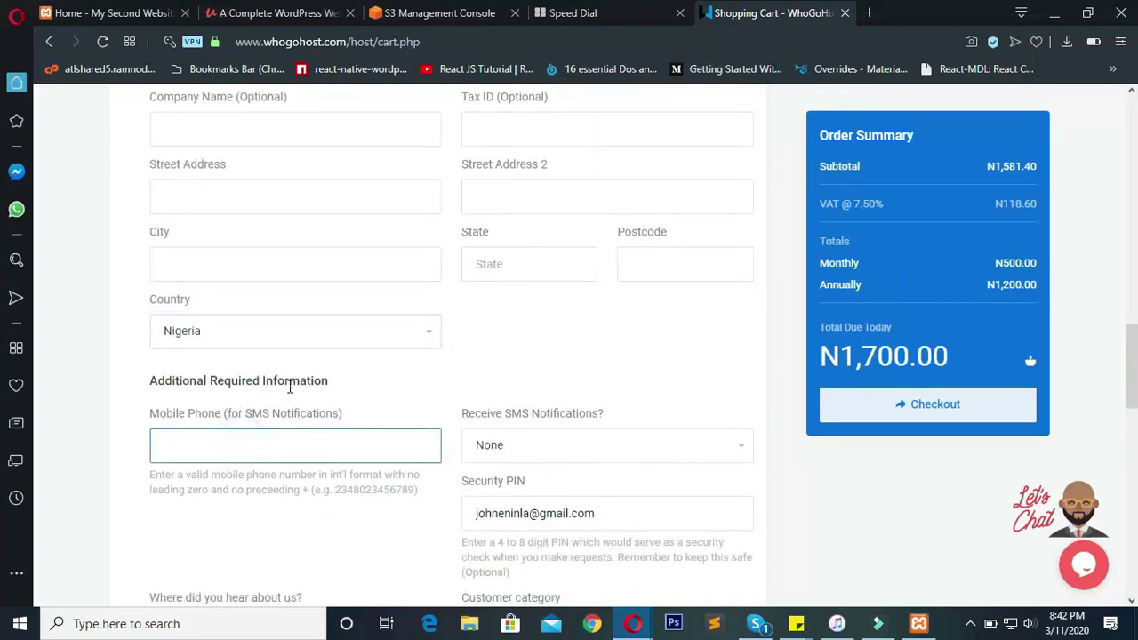
pyautogui.click(496, 441)
pyautogui.click(497, 439)
pyautogui.scroll(-2, 500, 426)
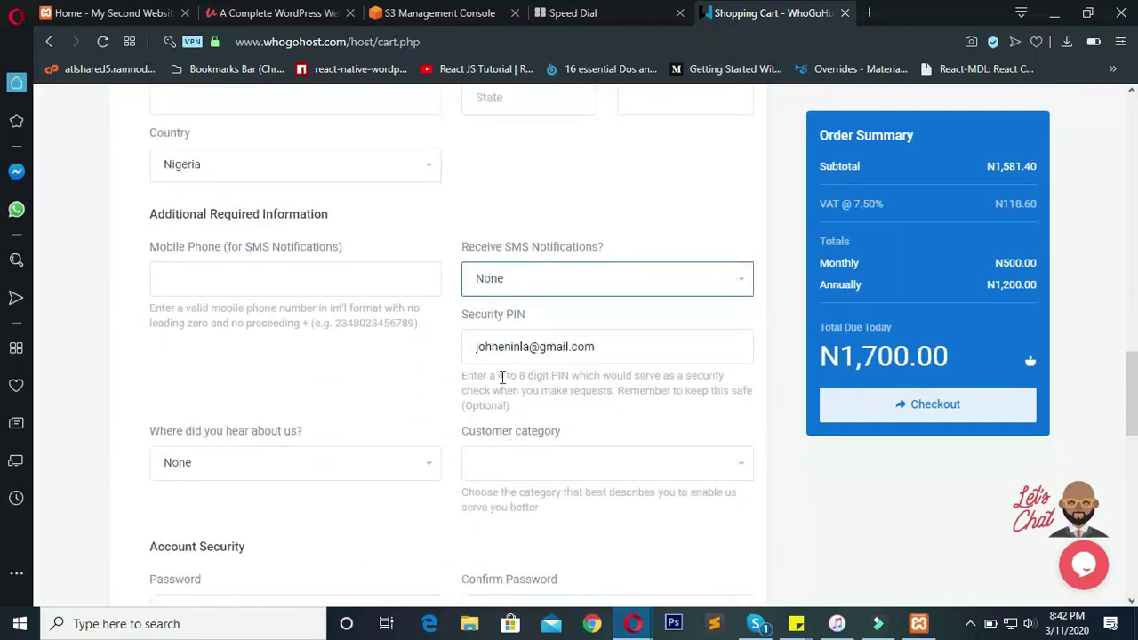
pyautogui.click(486, 354)
# Step: Check the choices for where the customer heard about the host and for the customer category
pyautogui.scroll(-2, 318, 281)
pyautogui.click(317, 281)
pyautogui.click(317, 281)
pyautogui.click(533, 296)
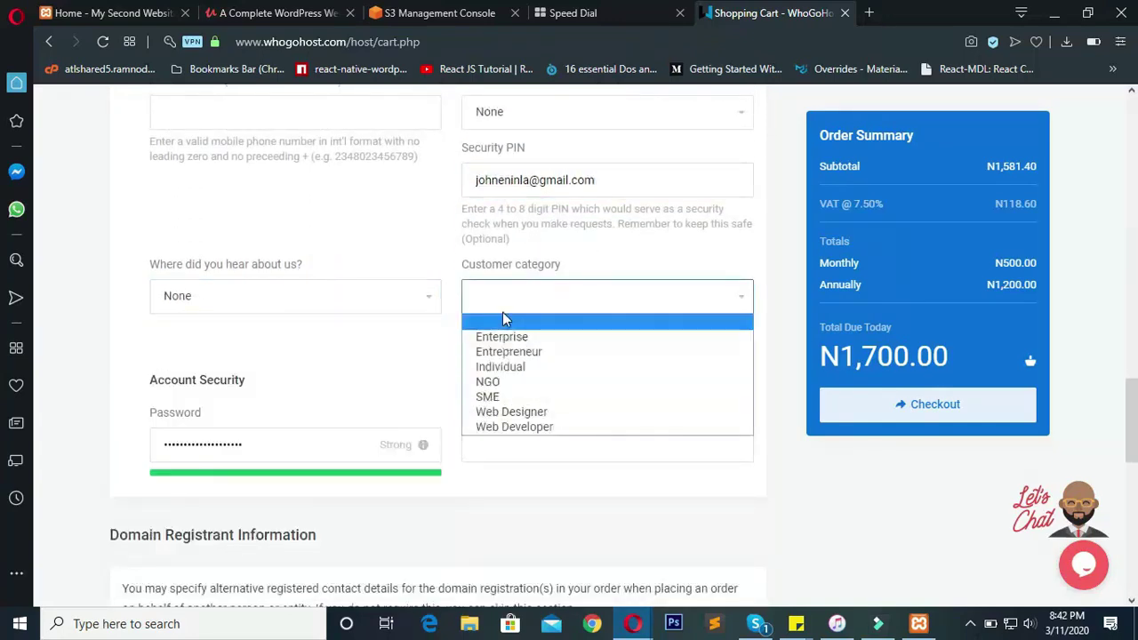
pyautogui.click(502, 311)
pyautogui.scroll(-1, 460, 394)
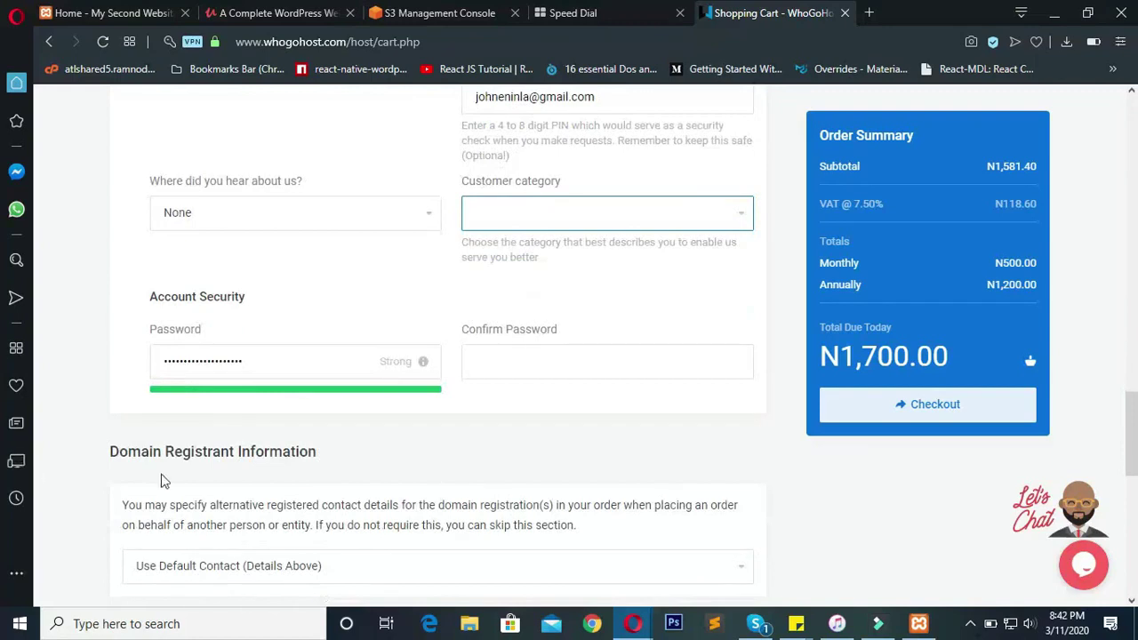
# Step: Check the contact choices for the domain registrant, keeping Use Default Contact (Details Above)
pyautogui.scroll(-3, 175, 465)
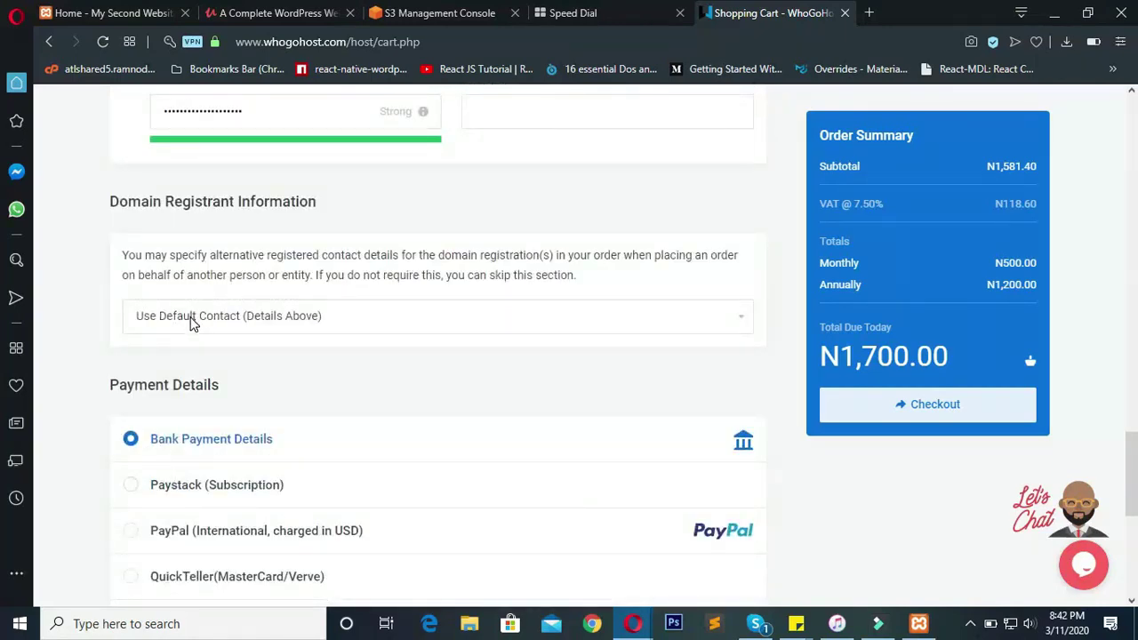
pyautogui.scroll(-1, 193, 324)
pyautogui.scroll(1, 203, 206)
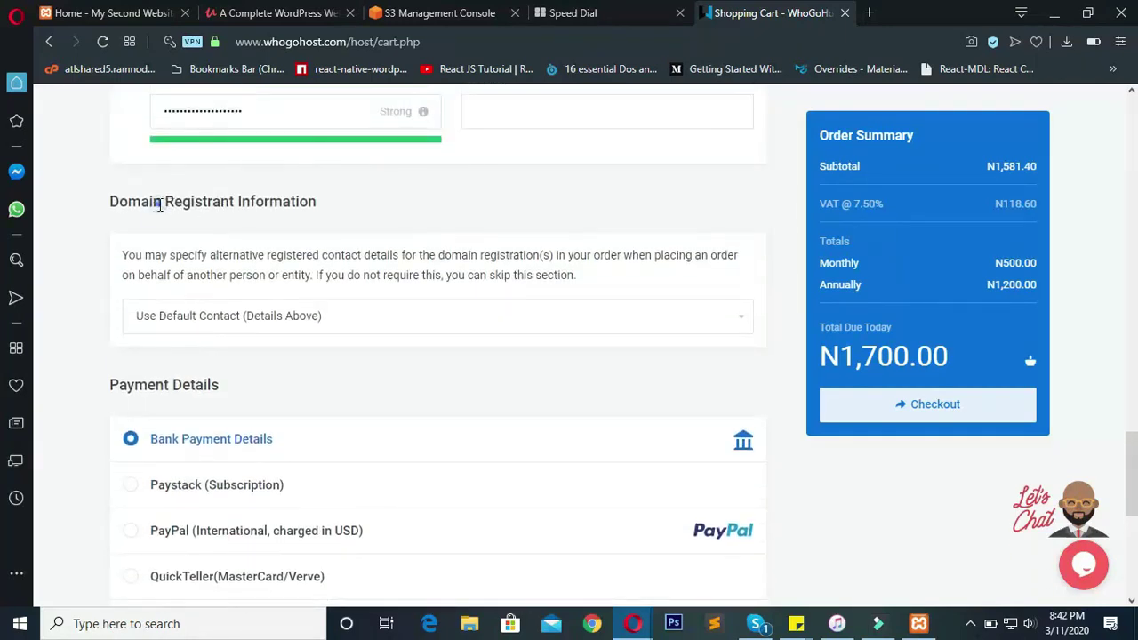
pyautogui.click(260, 326)
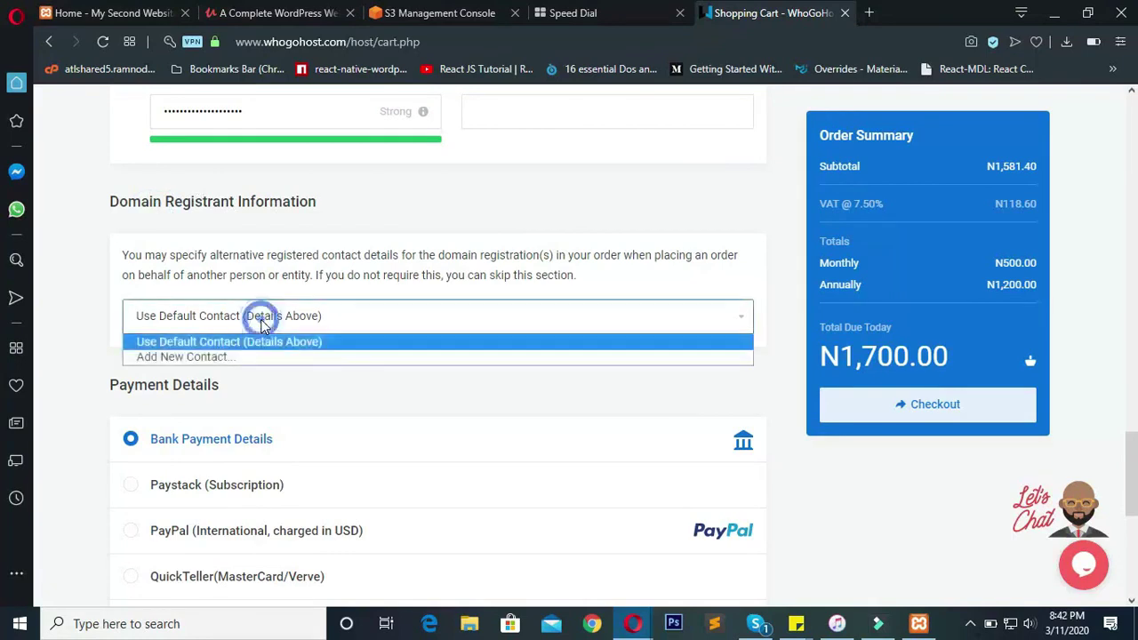
pyautogui.click(272, 342)
pyautogui.scroll(1, 274, 408)
pyautogui.scroll(1, 274, 411)
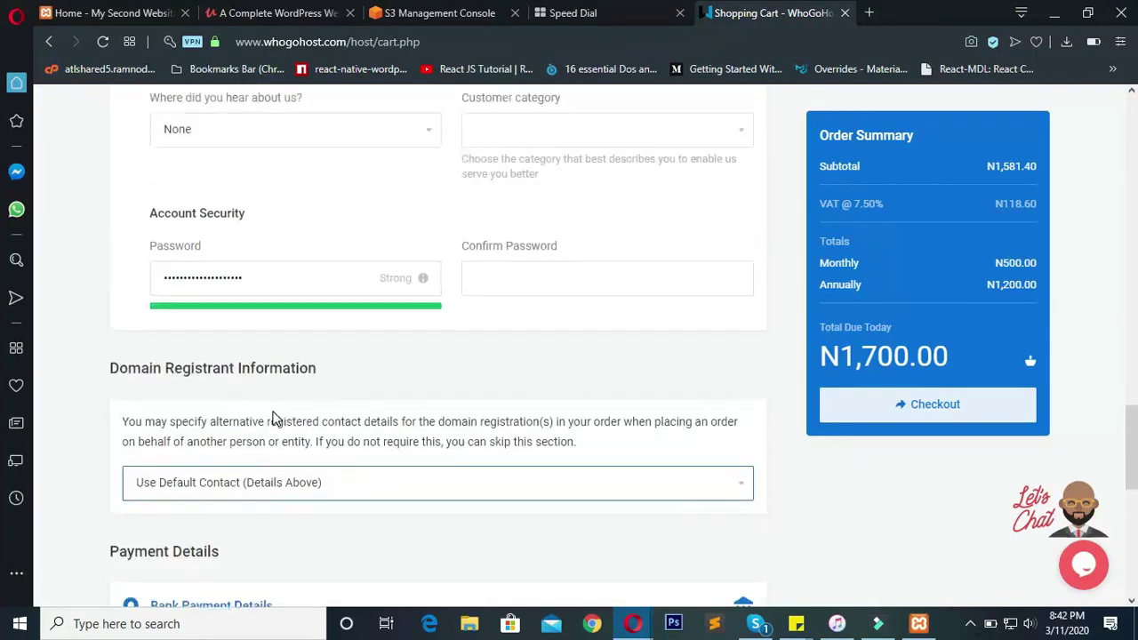
# Step: Examine the account password field and the available payment methods further down the form
pyautogui.click(275, 271)
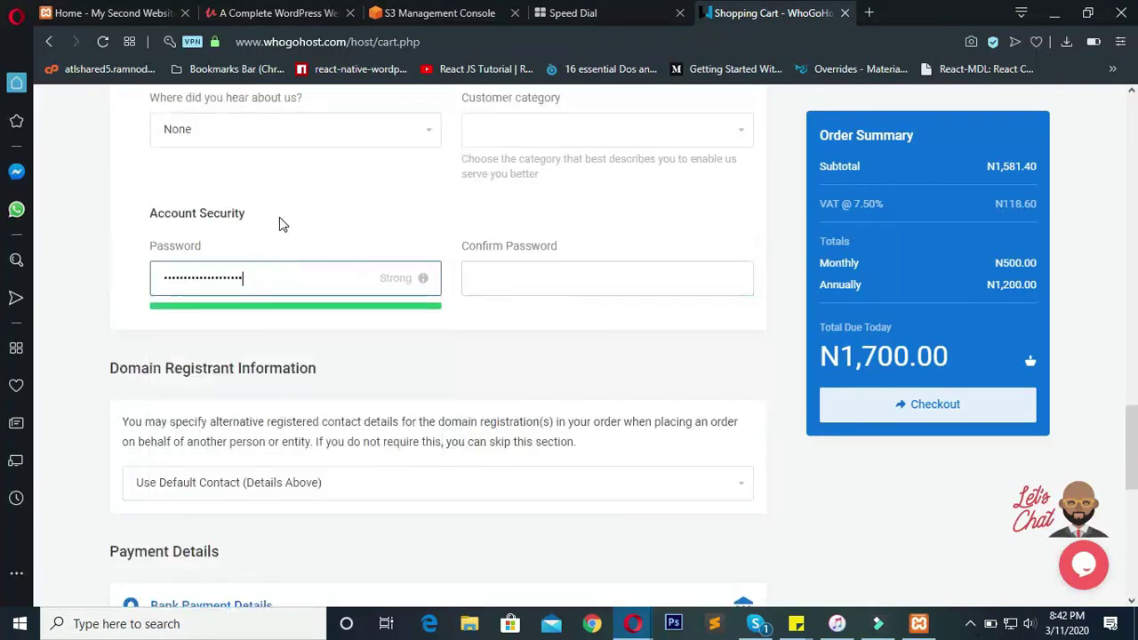
pyautogui.scroll(-2, 276, 222)
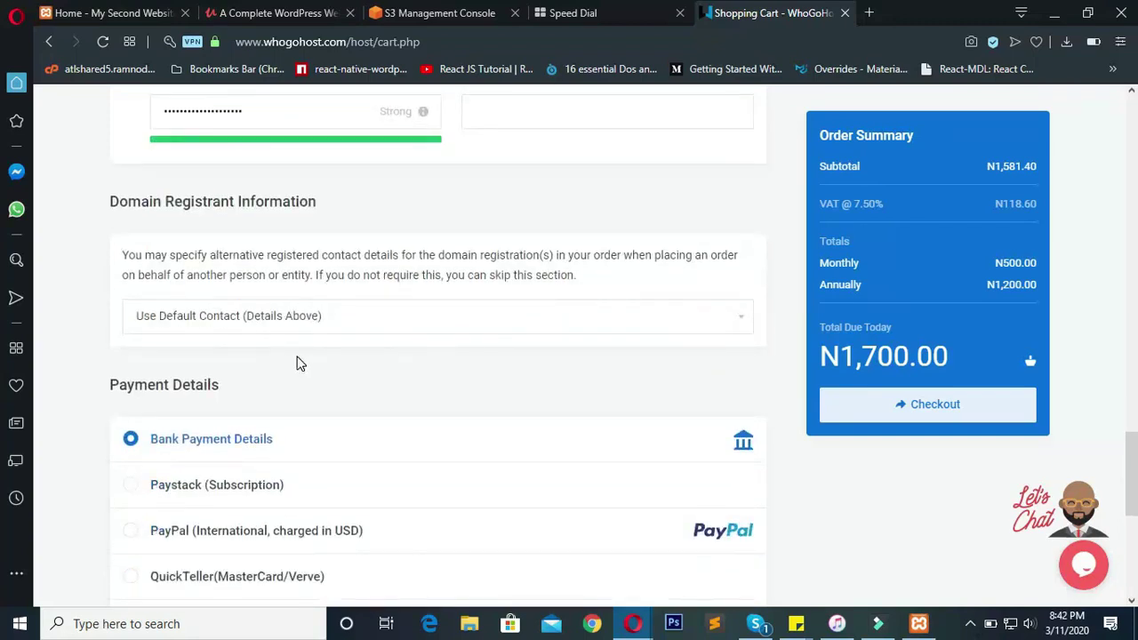
pyautogui.scroll(-1, 297, 360)
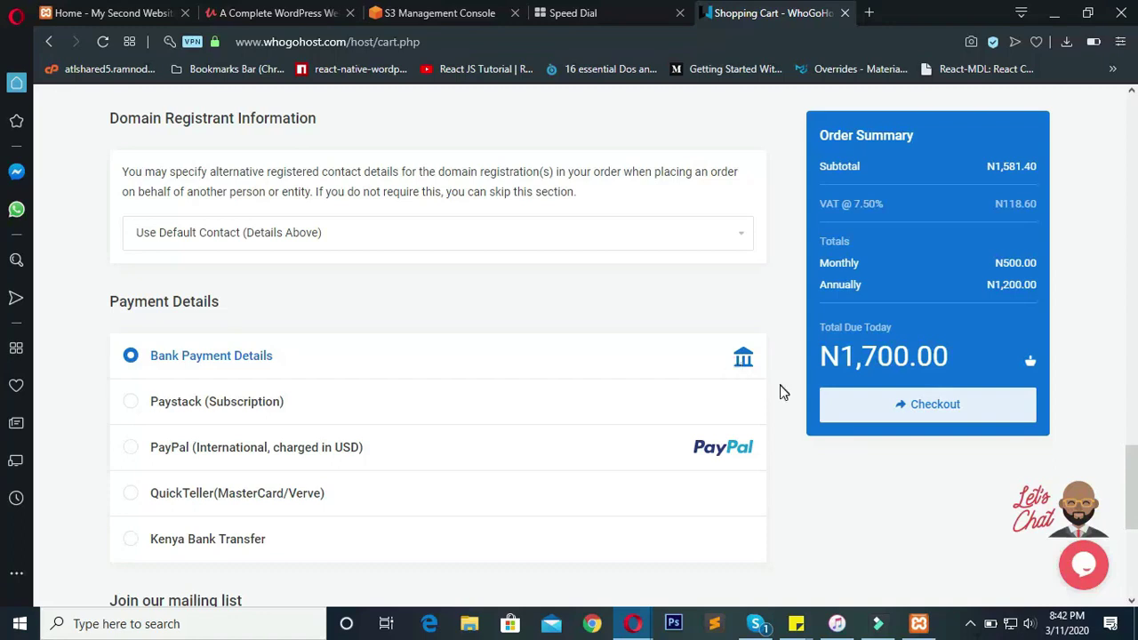
# Step: Choose Paystack (Subscription) as the payment method, and look over the mailing list and Terms of Service options
pyautogui.click(203, 402)
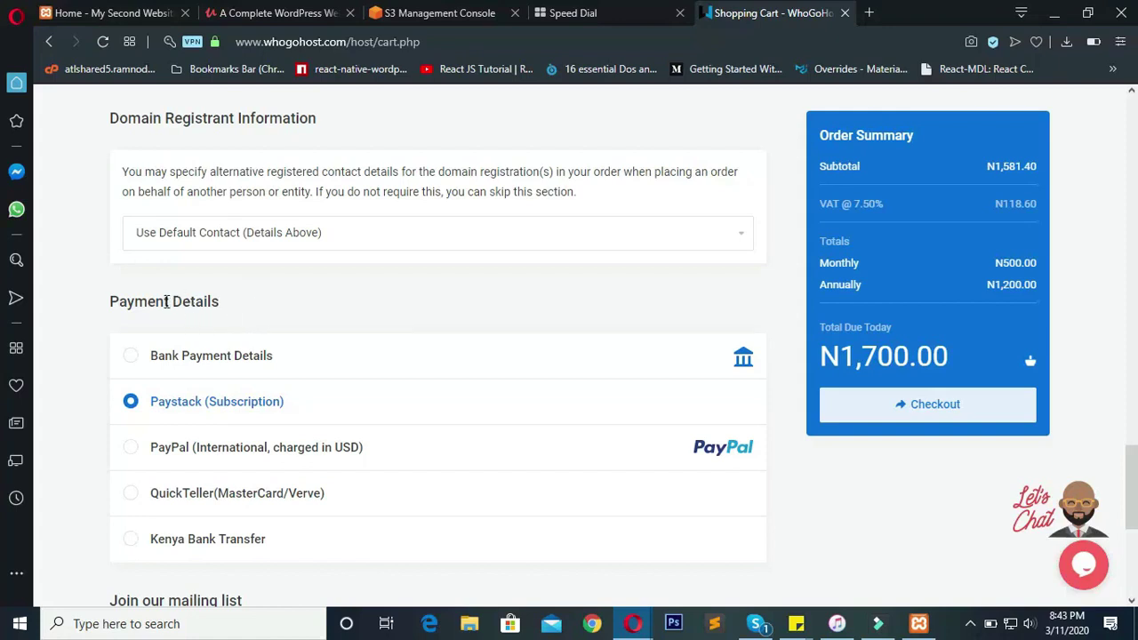
pyautogui.scroll(-5, 169, 302)
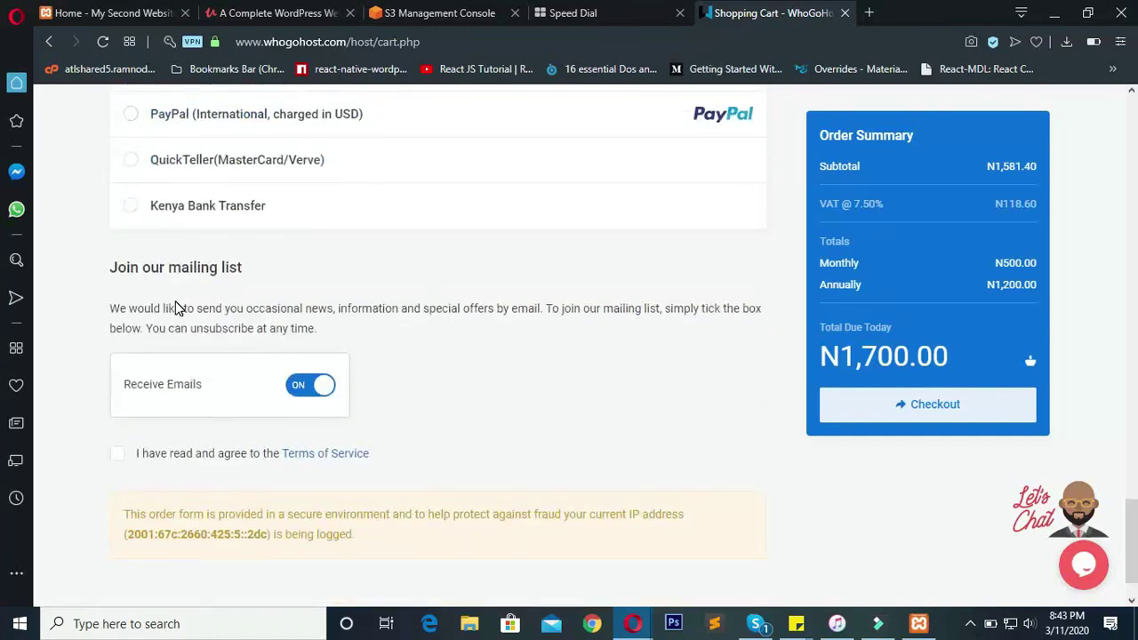
pyautogui.scroll(-1, 175, 307)
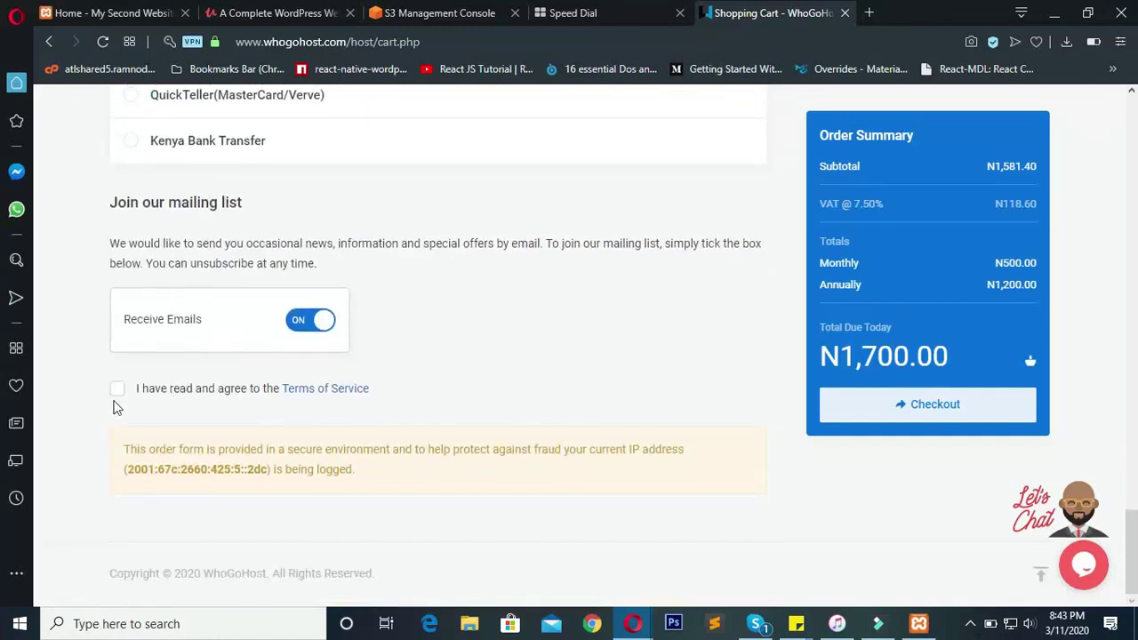
pyautogui.scroll(1, 318, 391)
pyautogui.scroll(2, 317, 389)
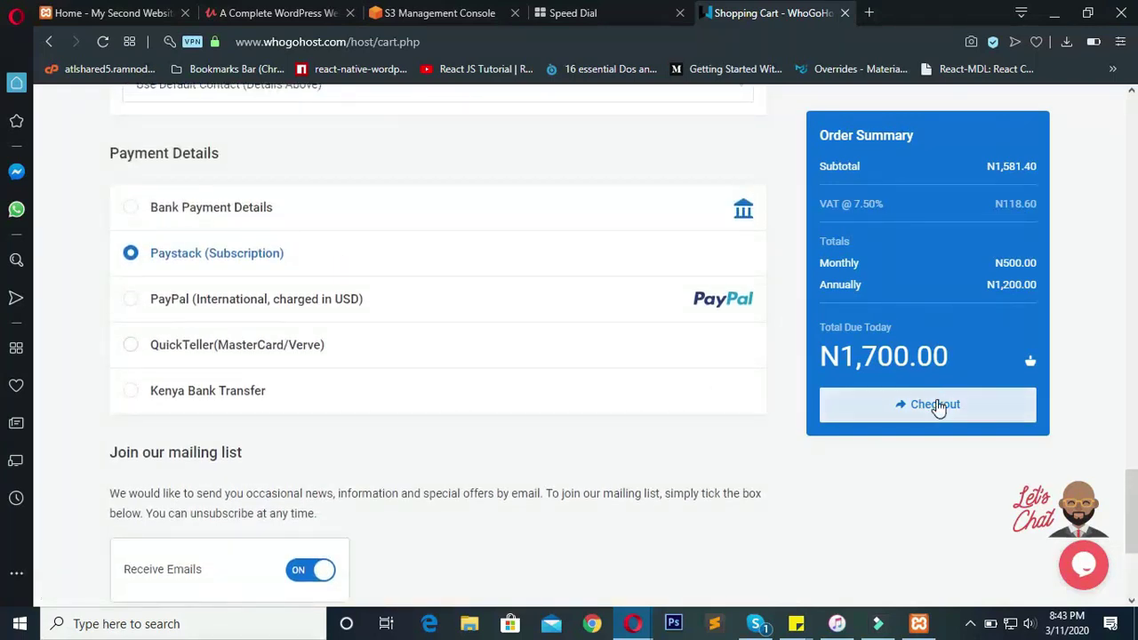
# Step: Look back over the list of required corrections and the cart items, returning to the billing details section
pyautogui.scroll(15, 652, 401)
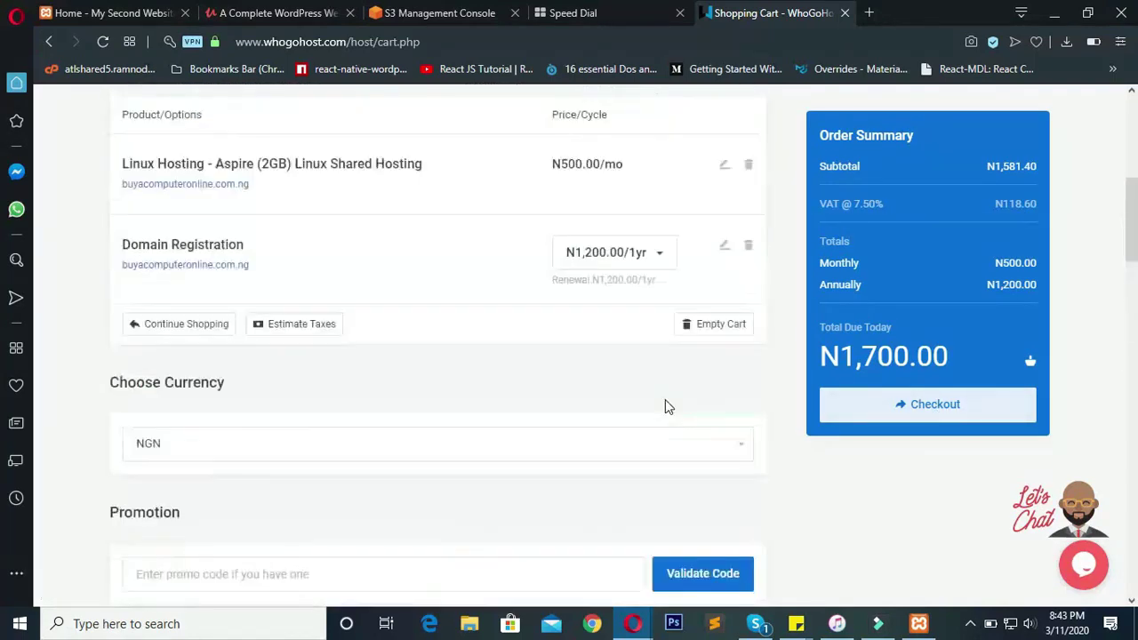
pyautogui.scroll(3, 665, 399)
pyautogui.scroll(3, 702, 383)
pyautogui.scroll(-2, 587, 317)
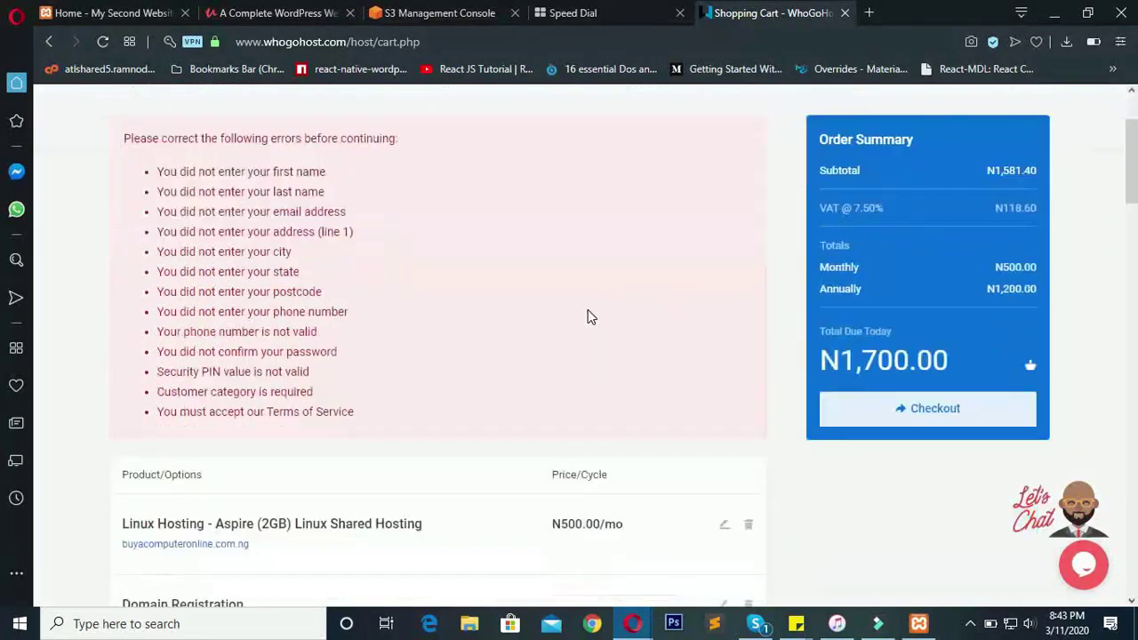
pyautogui.scroll(-15, 229, 317)
pyautogui.scroll(10, 194, 339)
pyautogui.scroll(-2, 213, 346)
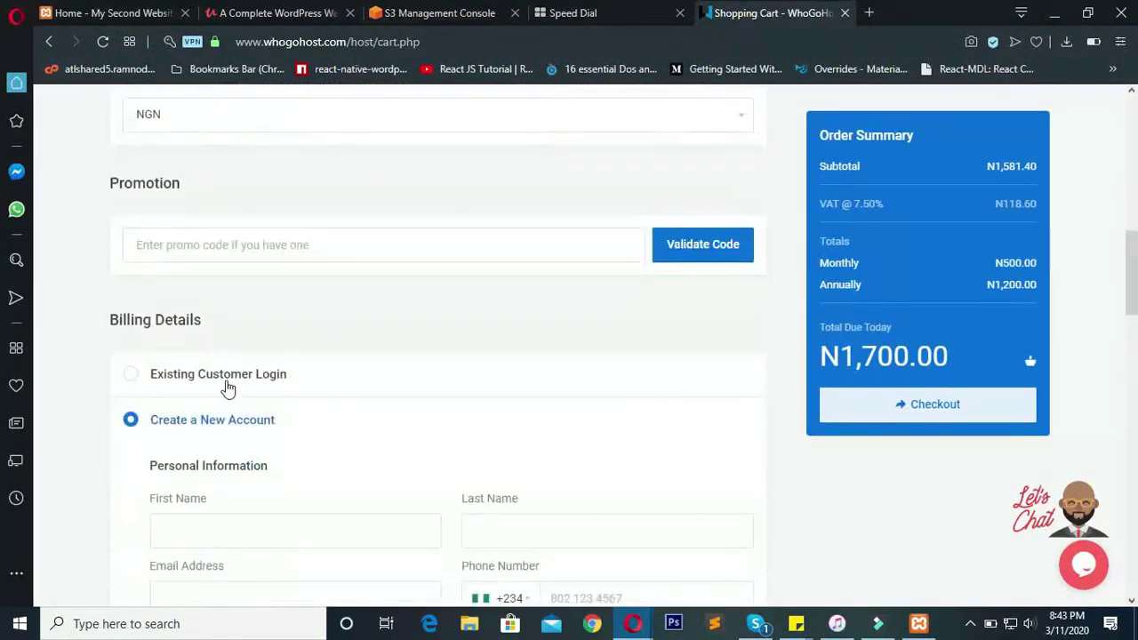
# Step: Switch the billing details to Existing Customer Login, and fill in the customer's email address and account password
pyautogui.click(226, 380)
pyautogui.scroll(-2, 254, 251)
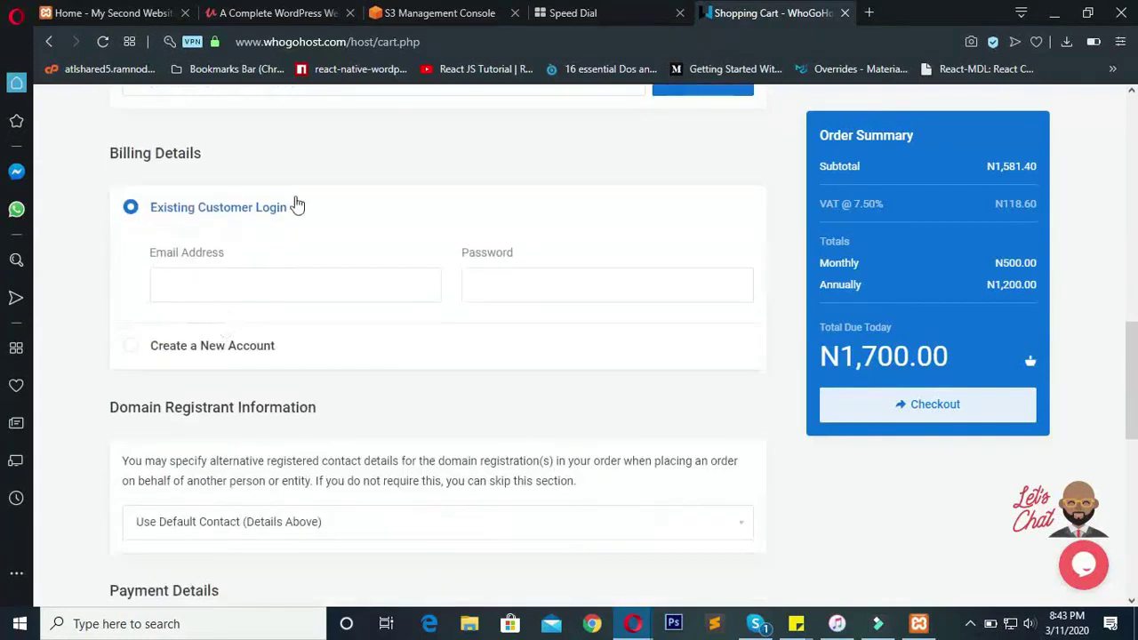
pyautogui.click(299, 274)
pyautogui.click(314, 332)
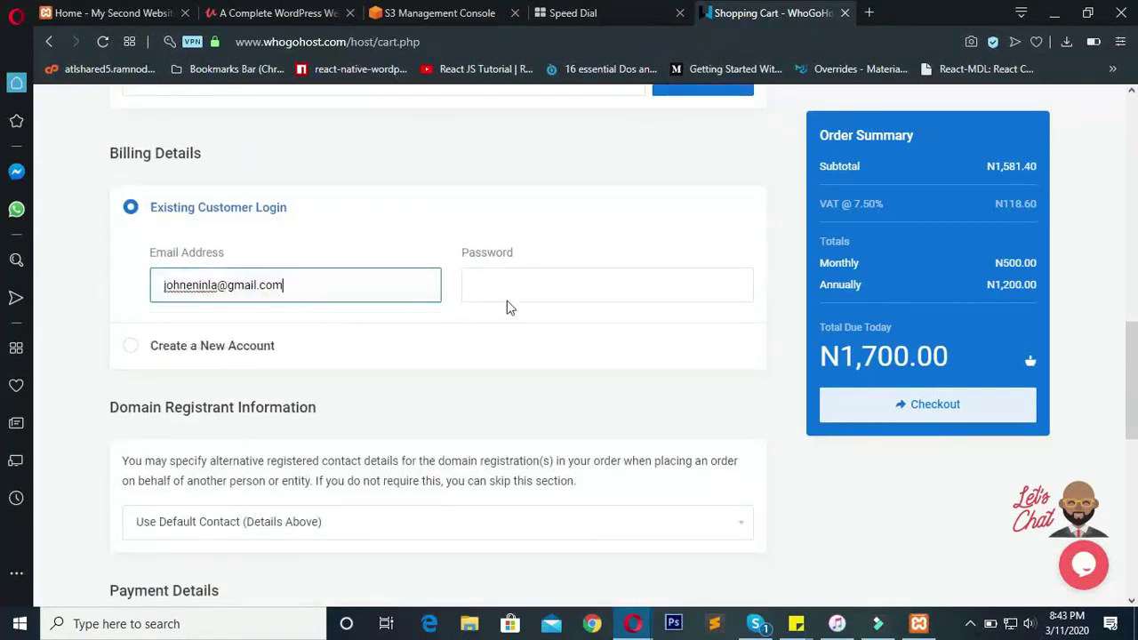
pyautogui.click(511, 297)
pyautogui.click(556, 329)
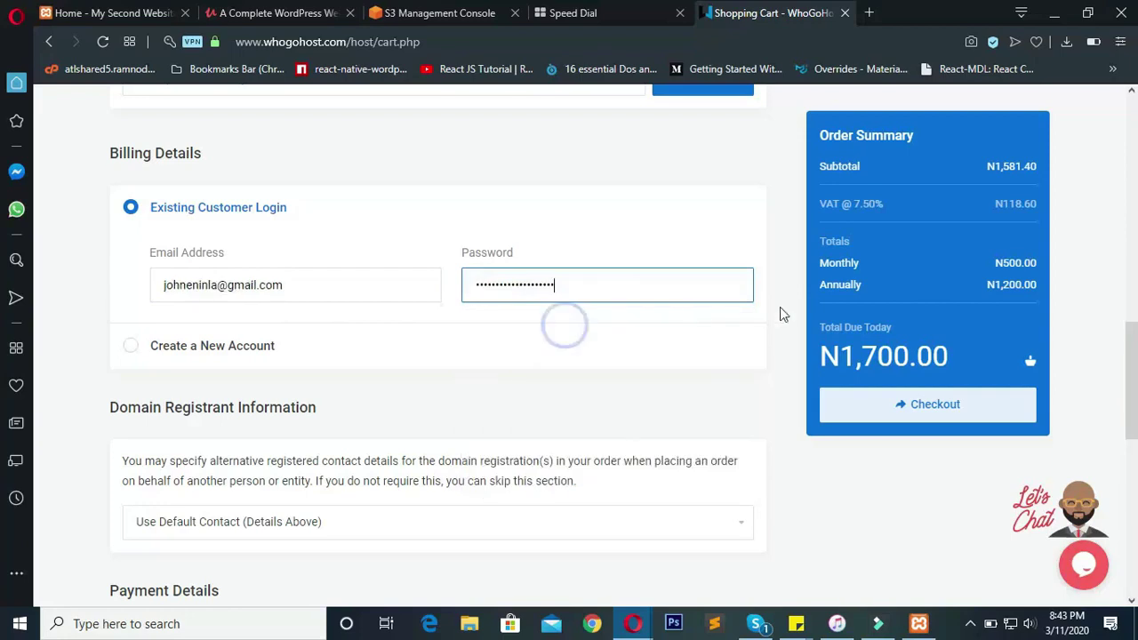
pyautogui.click(340, 287)
pyautogui.click(383, 227)
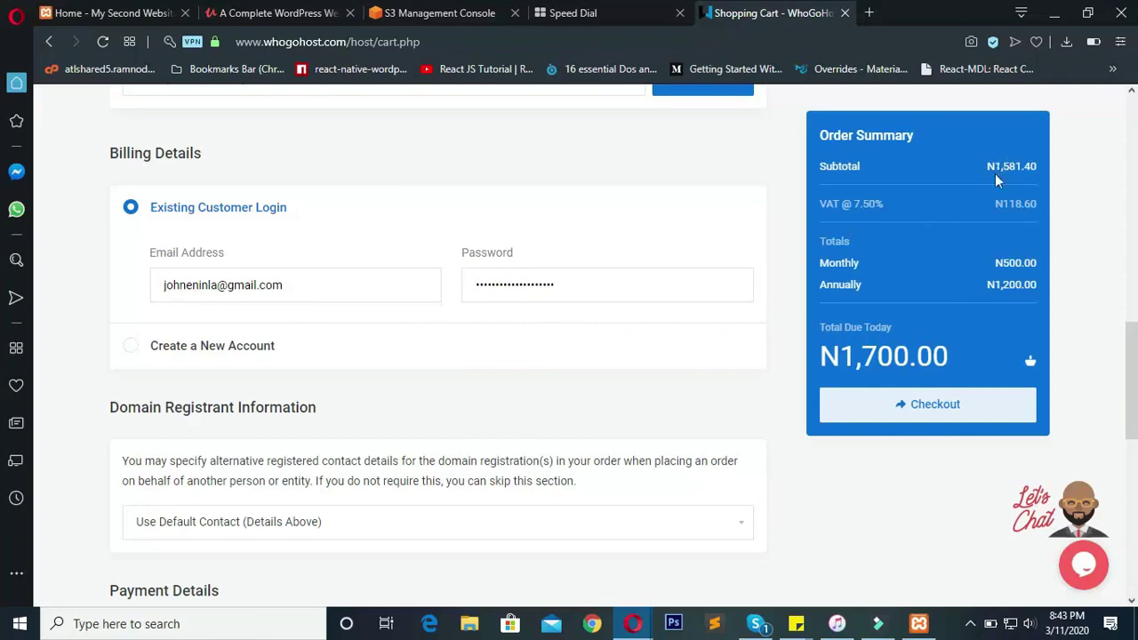
# Step: Submit the checkout with the existing customer login, and allow the push notification subscription
pyautogui.scroll(-7, 348, 431)
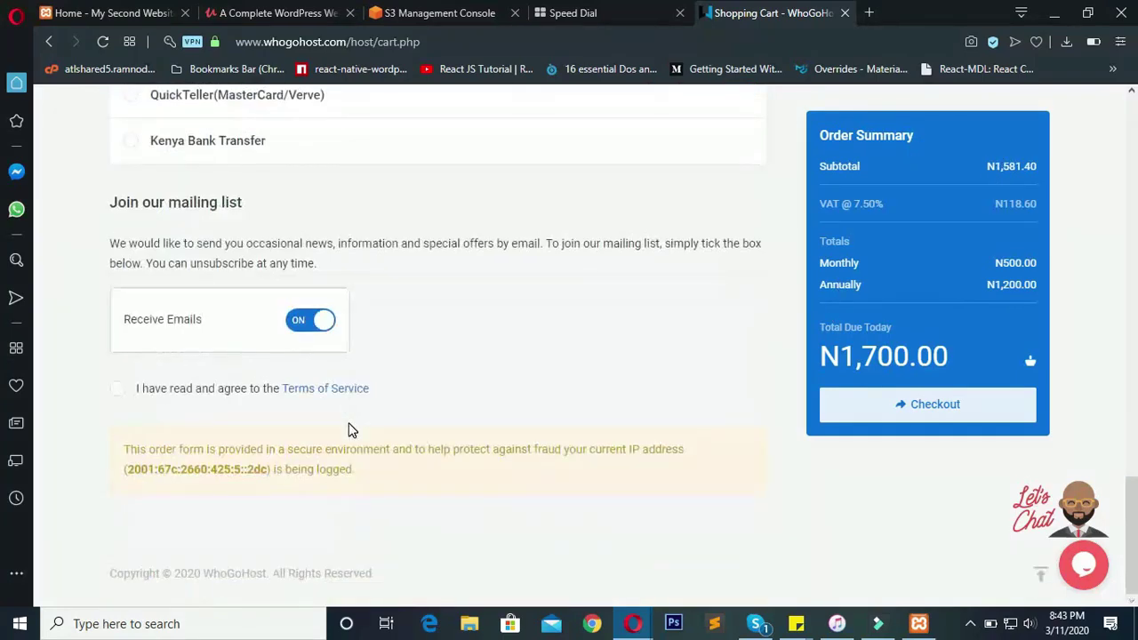
pyautogui.scroll(10, 348, 432)
pyautogui.scroll(-3, 349, 431)
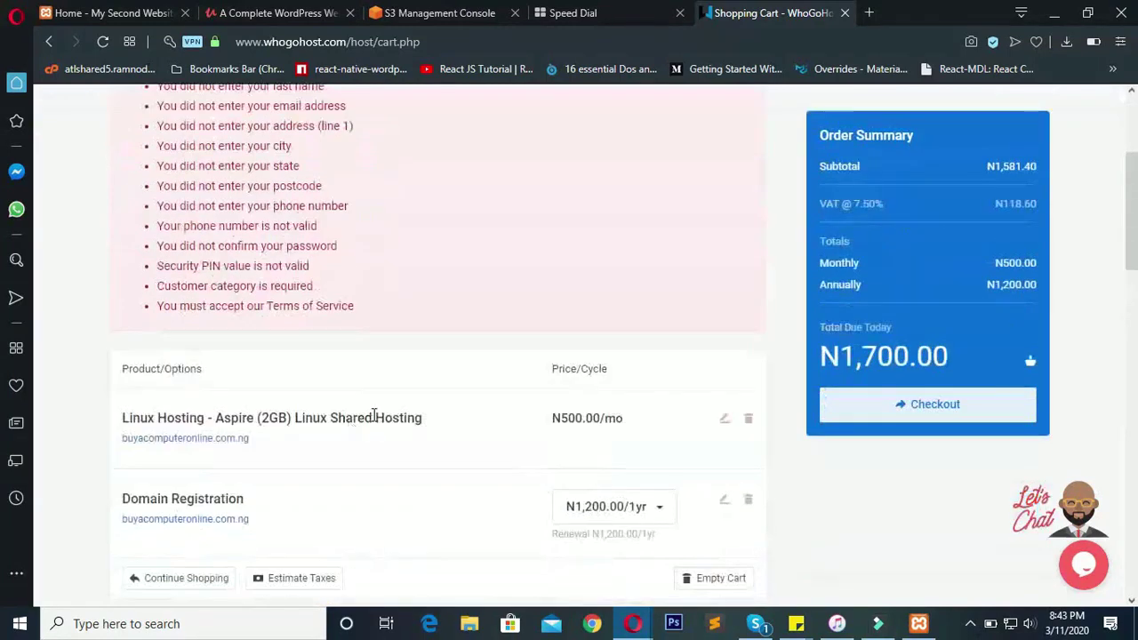
pyautogui.click(880, 418)
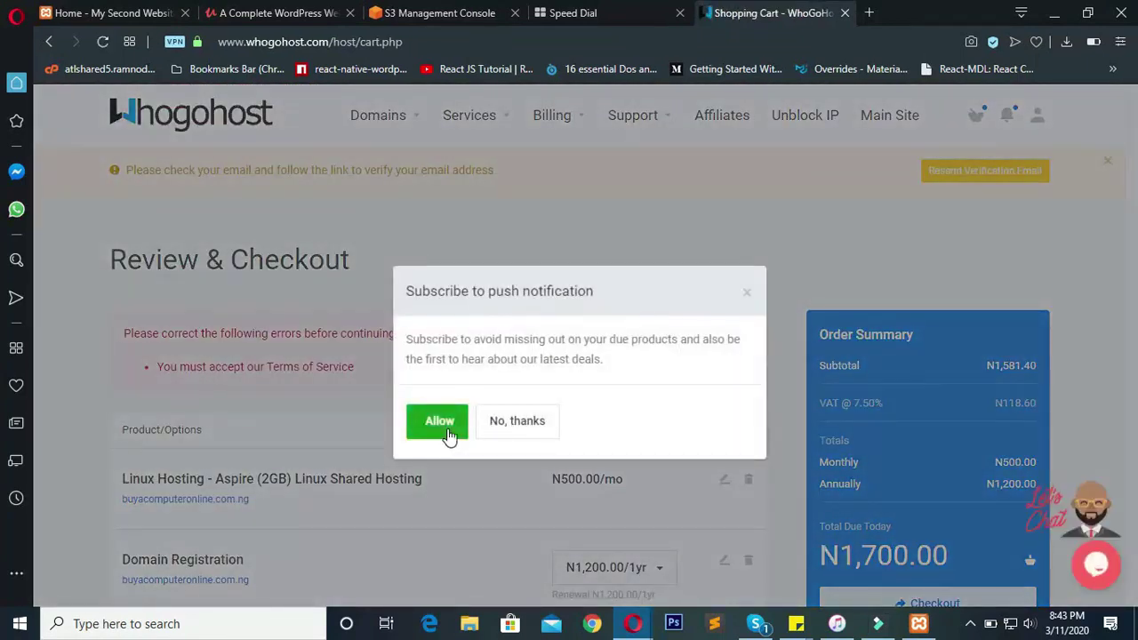
pyautogui.click(449, 435)
# Step: Accept the Terms of Service below the payment details
pyautogui.scroll(-5, 1115, 352)
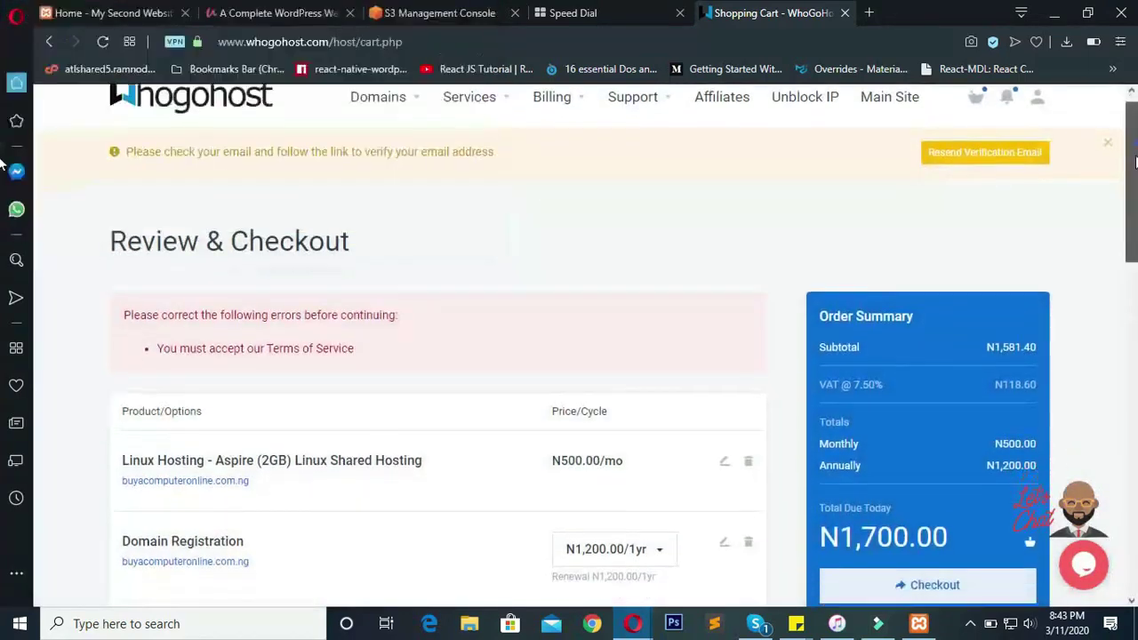
pyautogui.scroll(-6, 1115, 352)
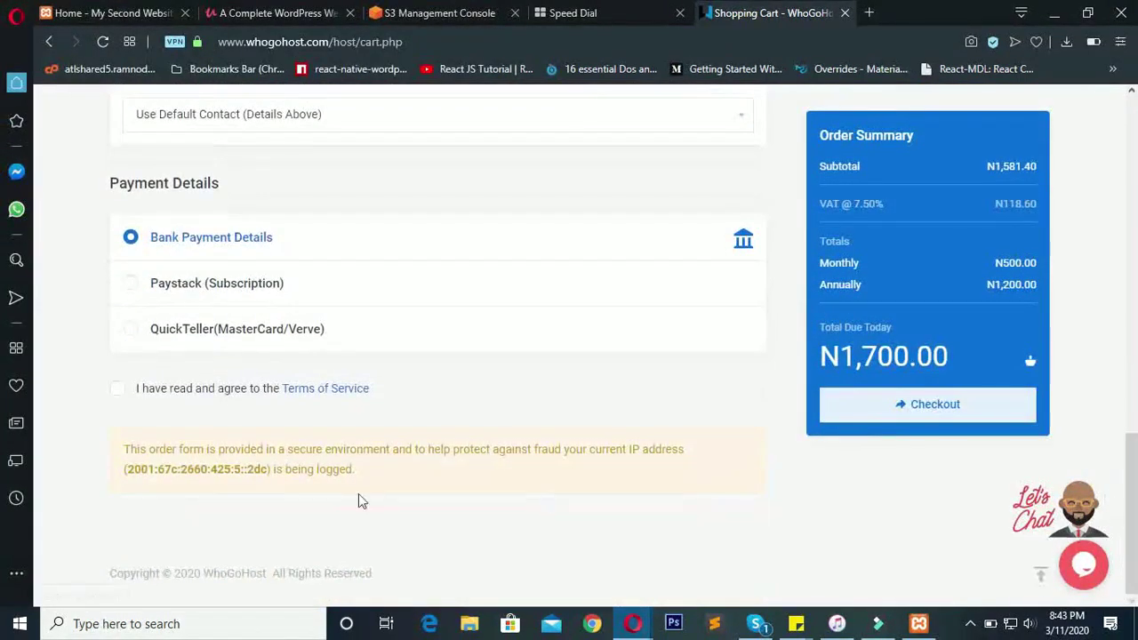
pyautogui.click(117, 388)
# Step: Review the cart items and the customer's saved billing details before completing the order
pyautogui.scroll(8, 355, 401)
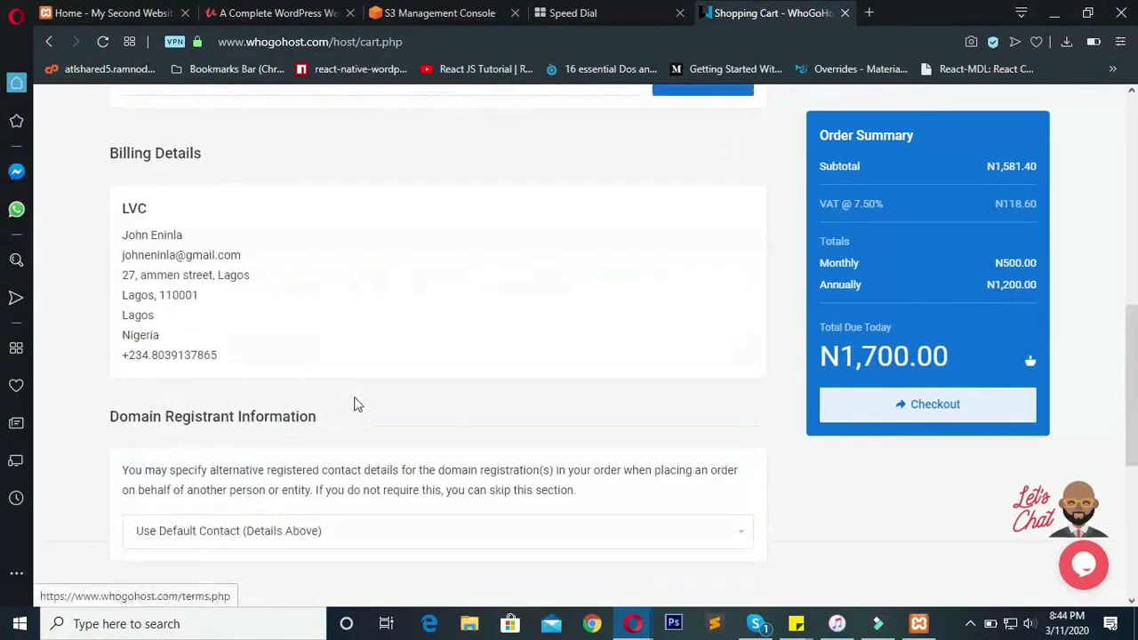
pyautogui.scroll(3, 356, 395)
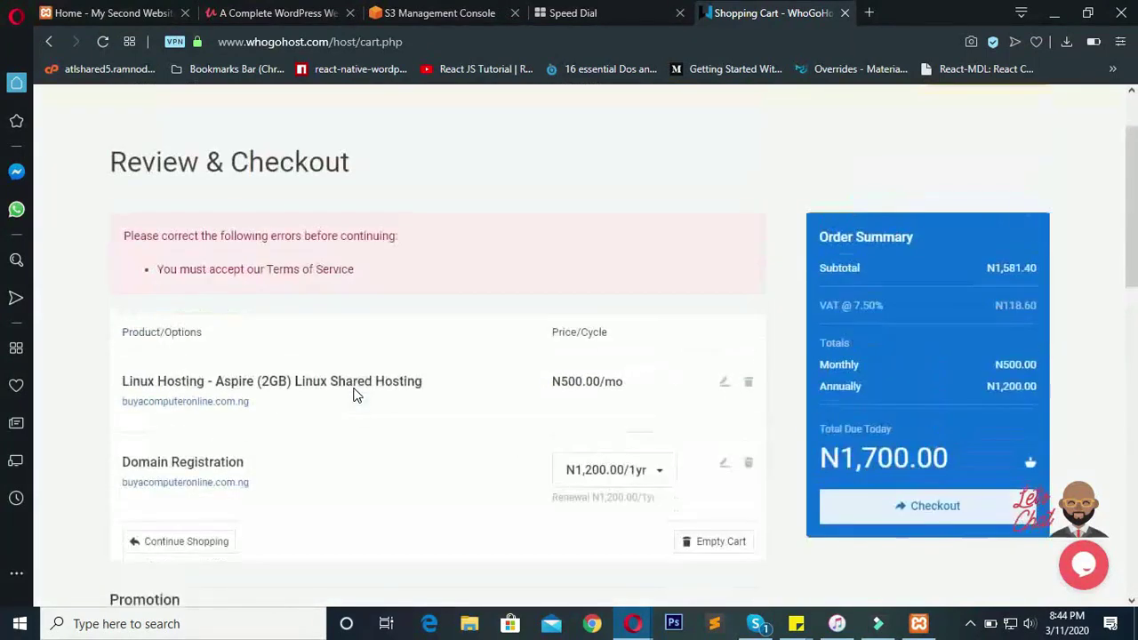
pyautogui.scroll(-7, 356, 379)
pyautogui.moveTo(121, 152); pyautogui.dragTo(222, 274)
pyautogui.click(292, 281)
pyautogui.scroll(-4, 296, 287)
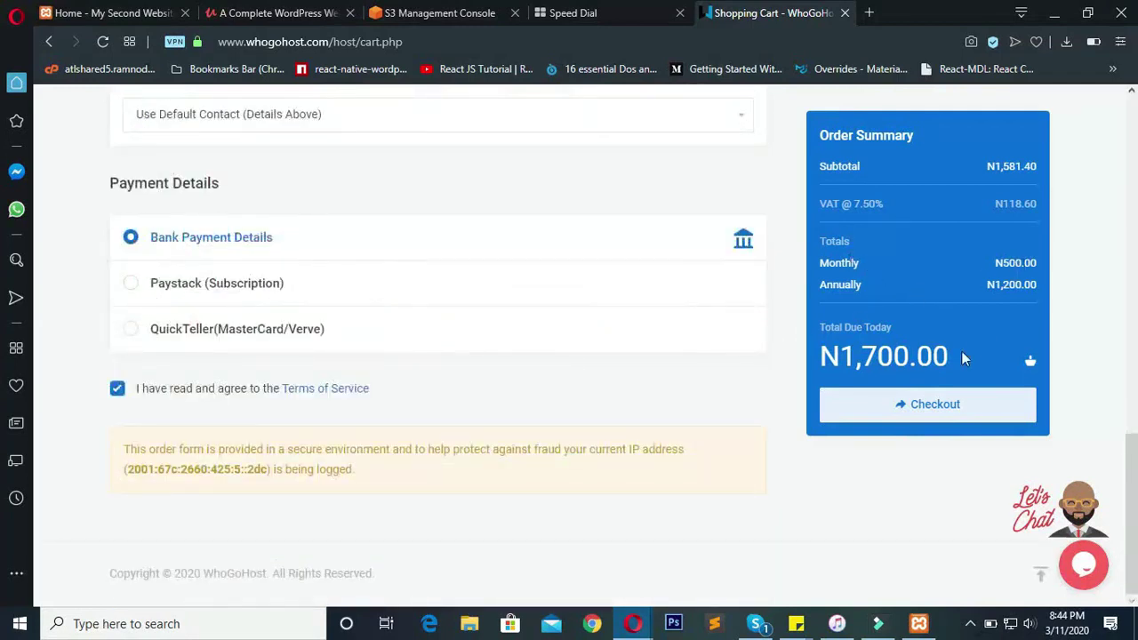
# Step: Complete the checkout with Bank Payment Details and switch the resulting invoice's payment method to Paystack (Subscription)
pyautogui.click(935, 405)
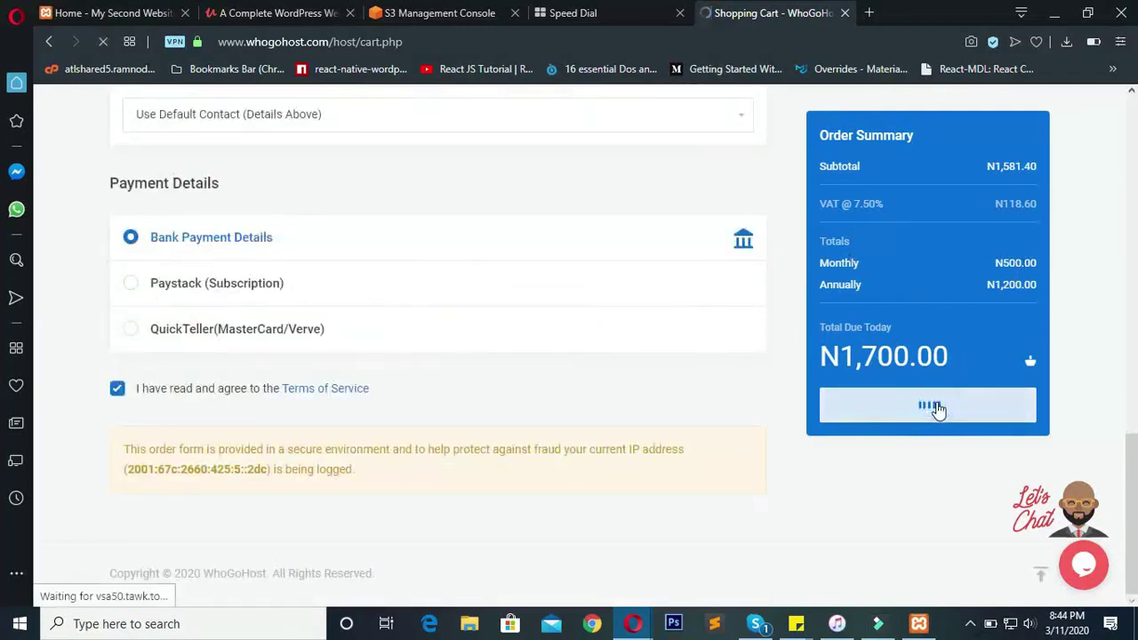
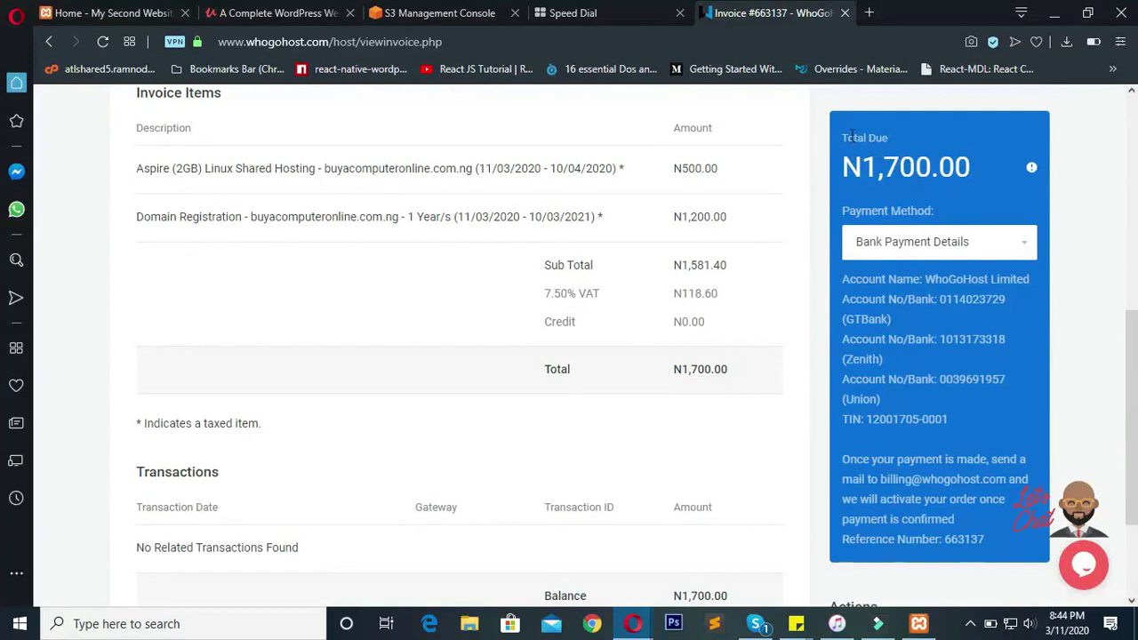
pyautogui.click(910, 249)
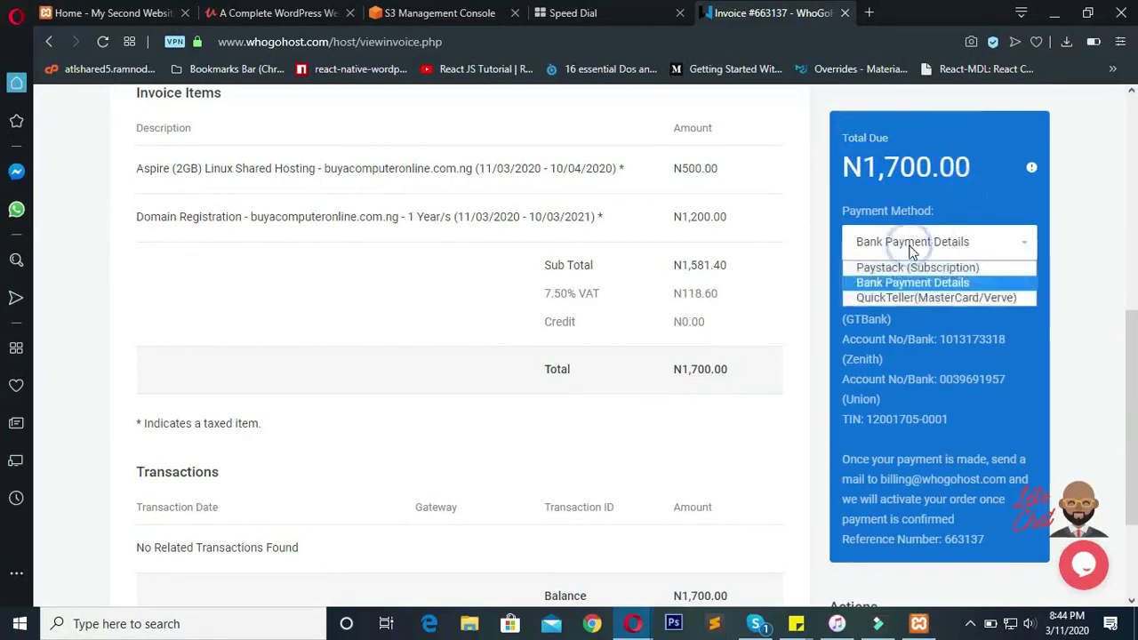
pyautogui.click(894, 266)
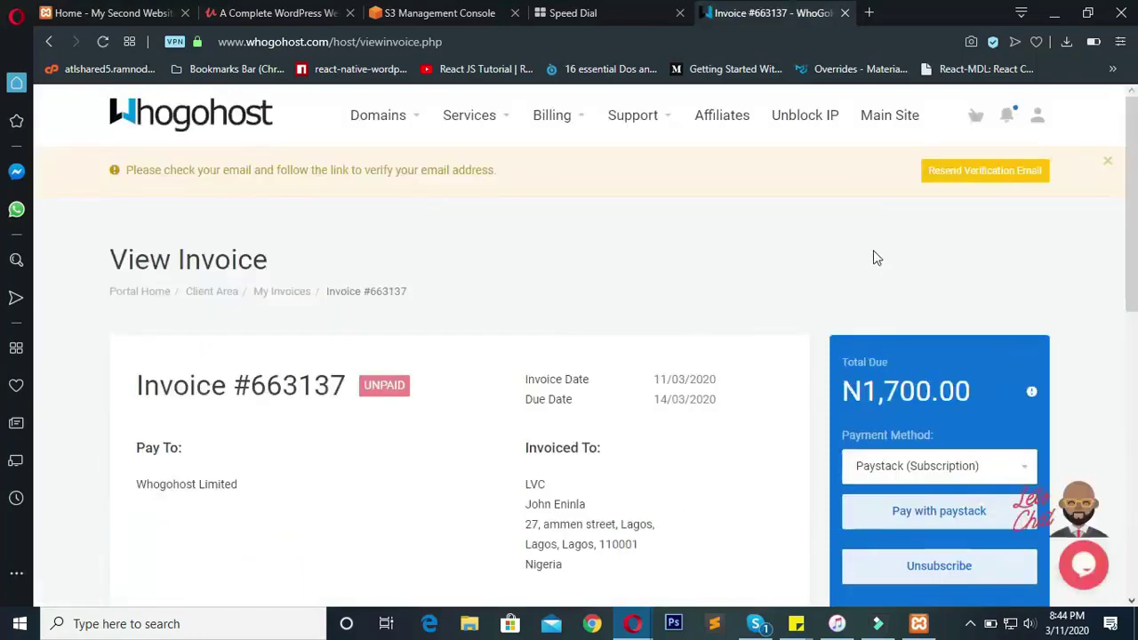
# Step: Review the unpaid invoice's billed items, its payment method choice and the total due
pyautogui.scroll(-2, 873, 249)
pyautogui.scroll(-2, 588, 299)
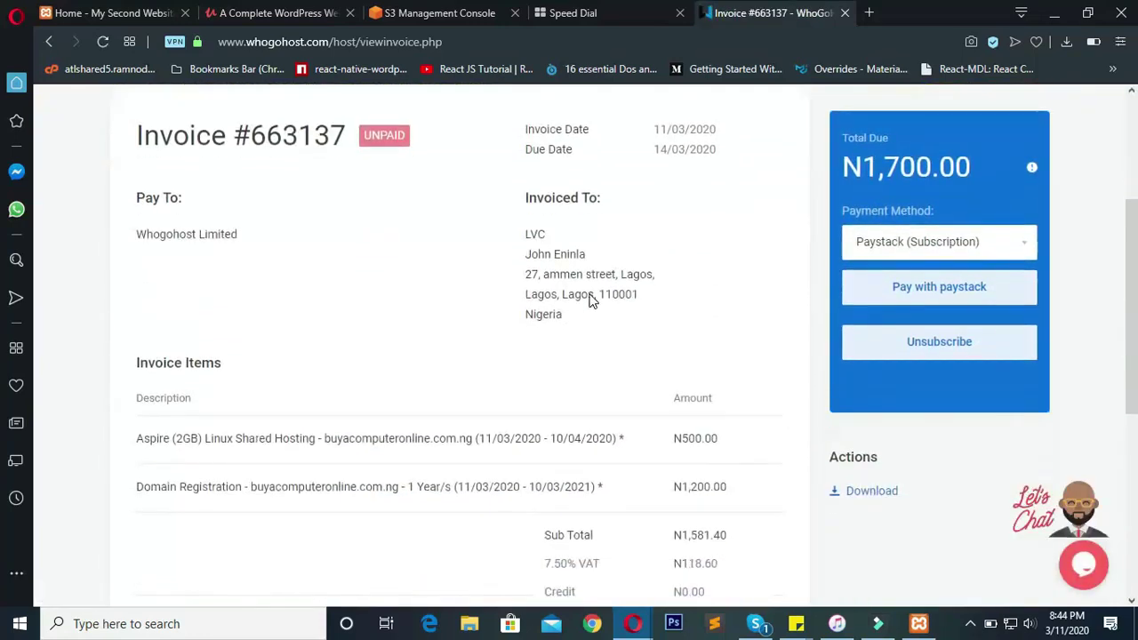
pyautogui.scroll(2, 613, 295)
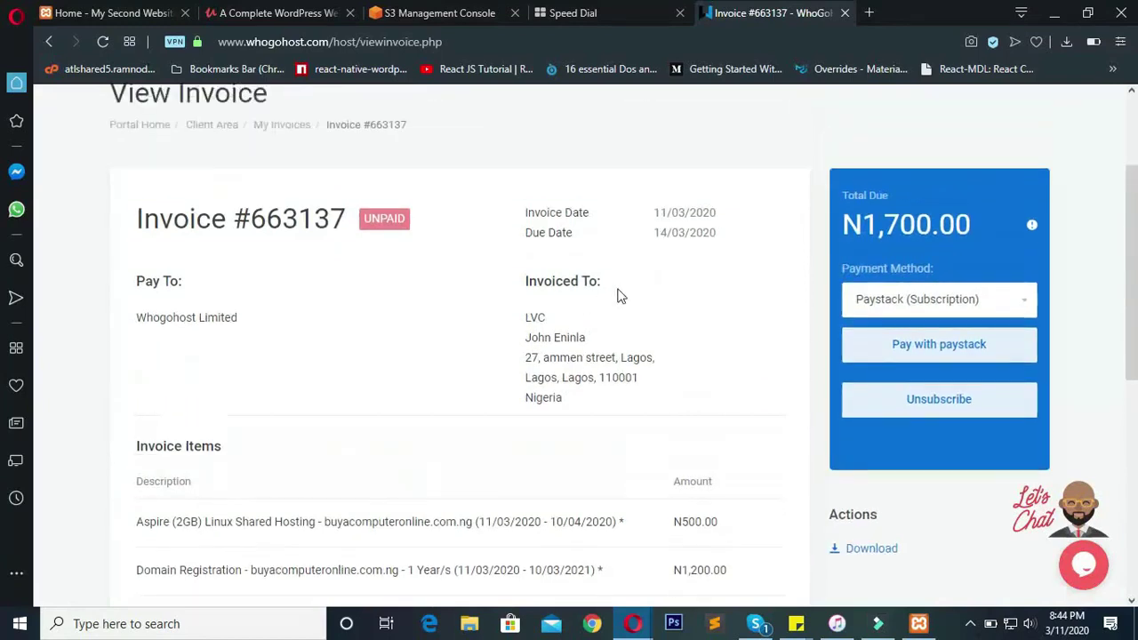
pyautogui.click(955, 302)
pyautogui.click(955, 295)
pyautogui.moveTo(978, 224); pyautogui.dragTo(856, 213)
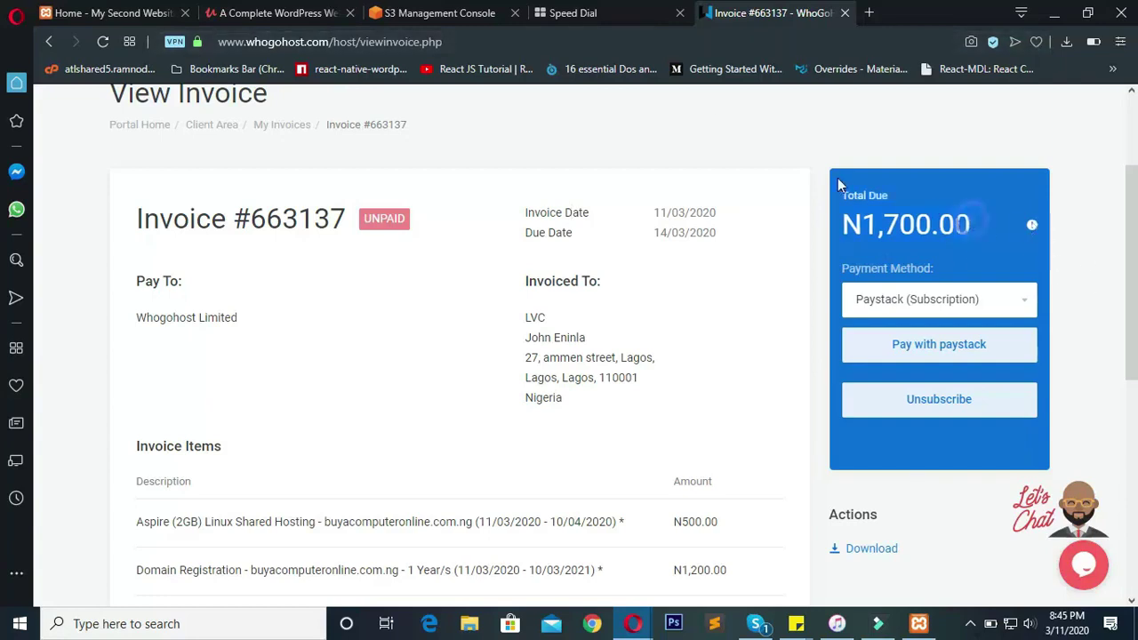
pyautogui.click(856, 215)
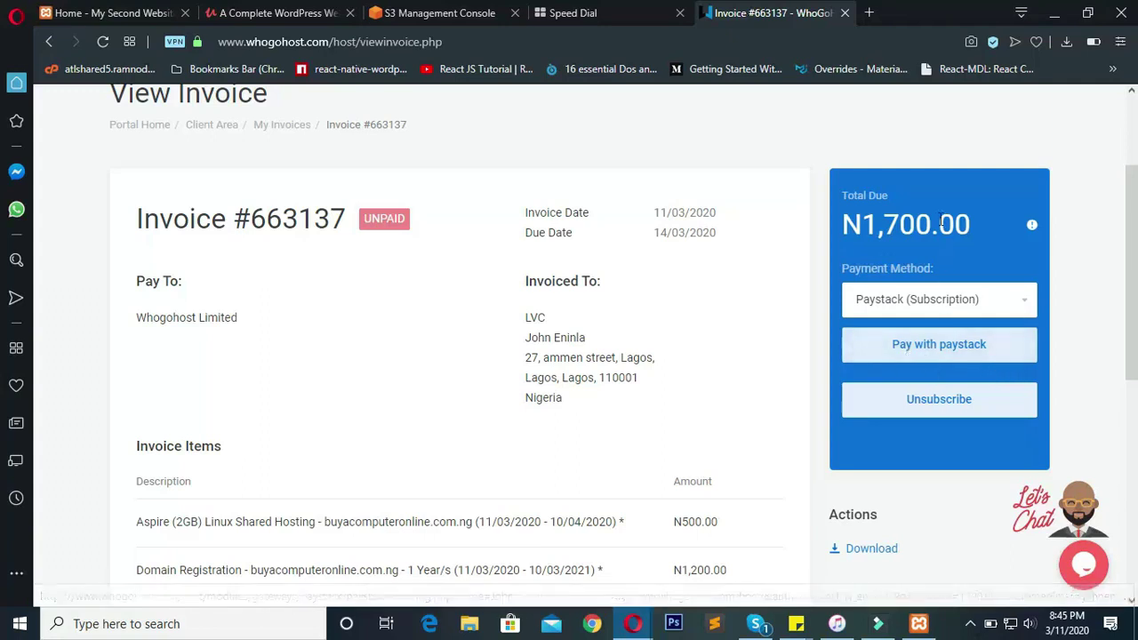
pyautogui.click(973, 231)
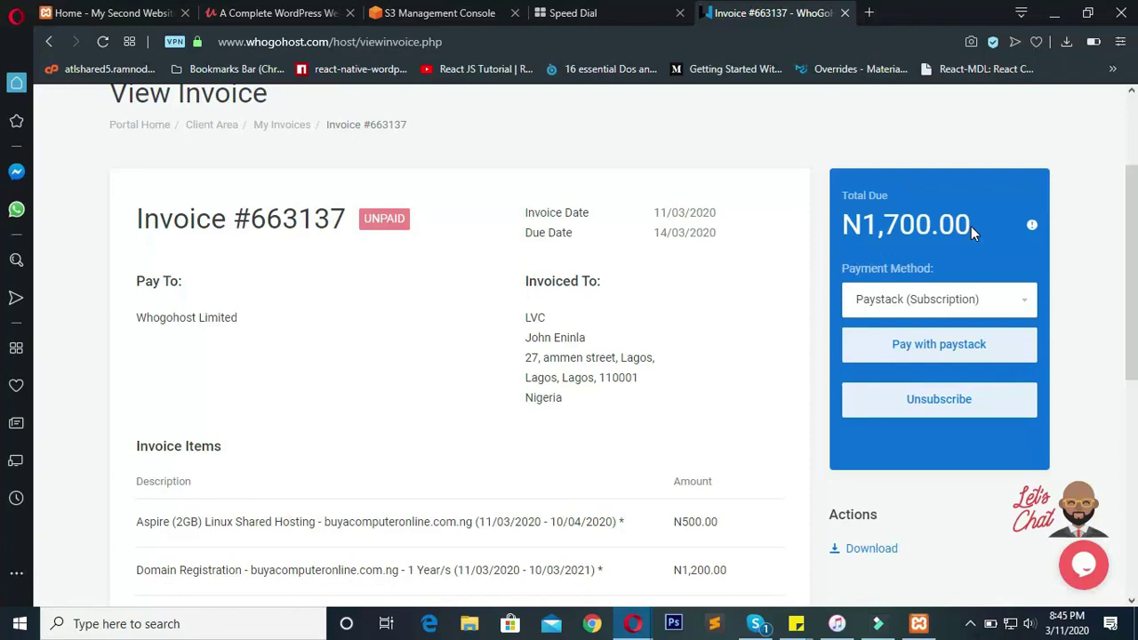